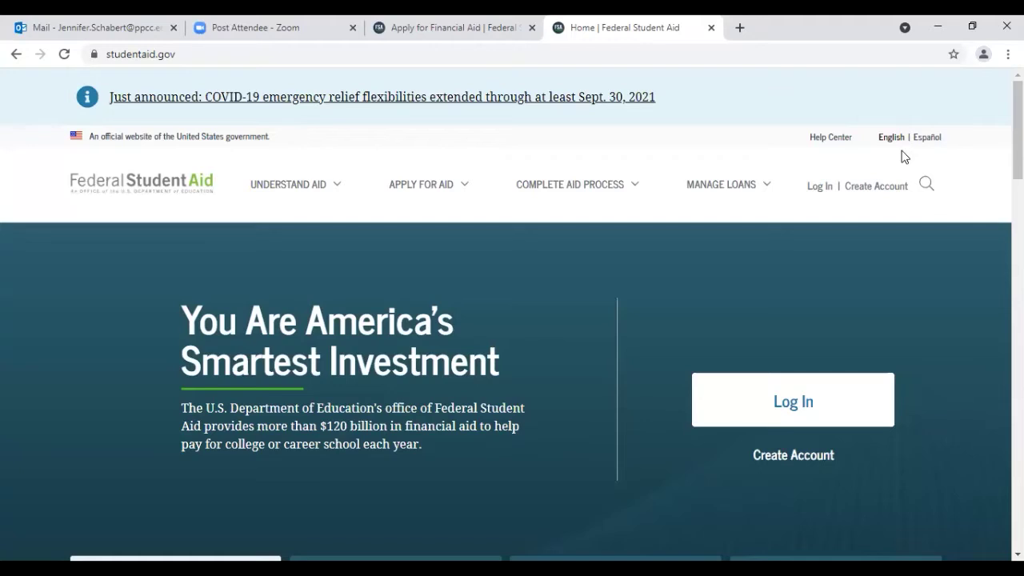
Step: Navigate from Apply for Aid to the Complete the FAFSA Form page and its returning-user login
mouse_move(436, 188)
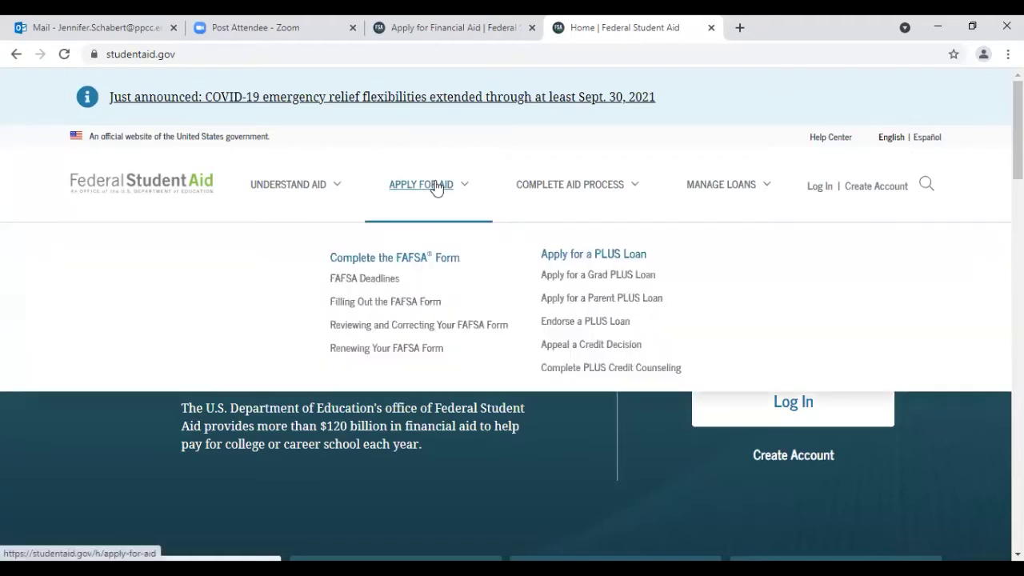
left_click(427, 260)
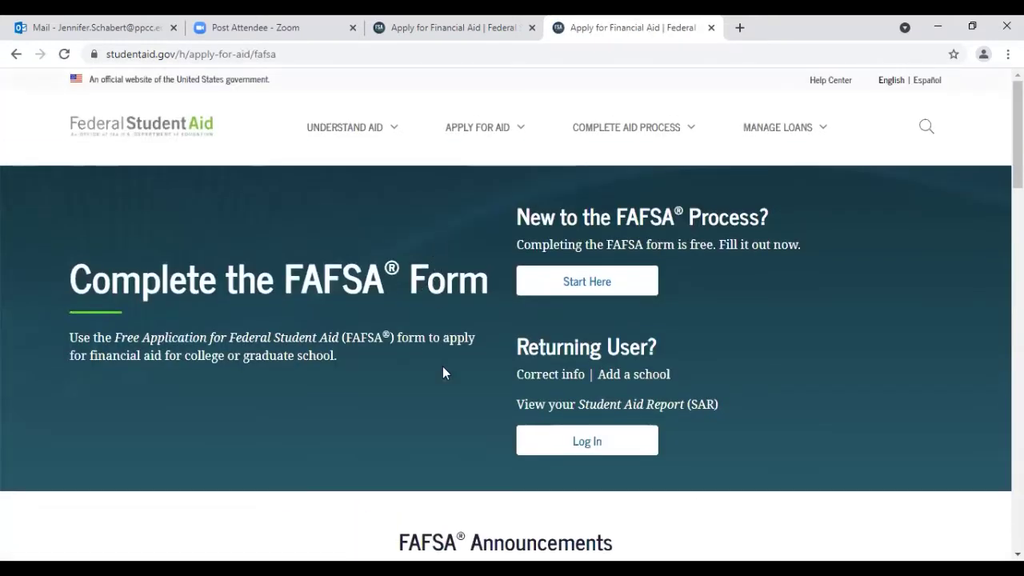
left_click(600, 455)
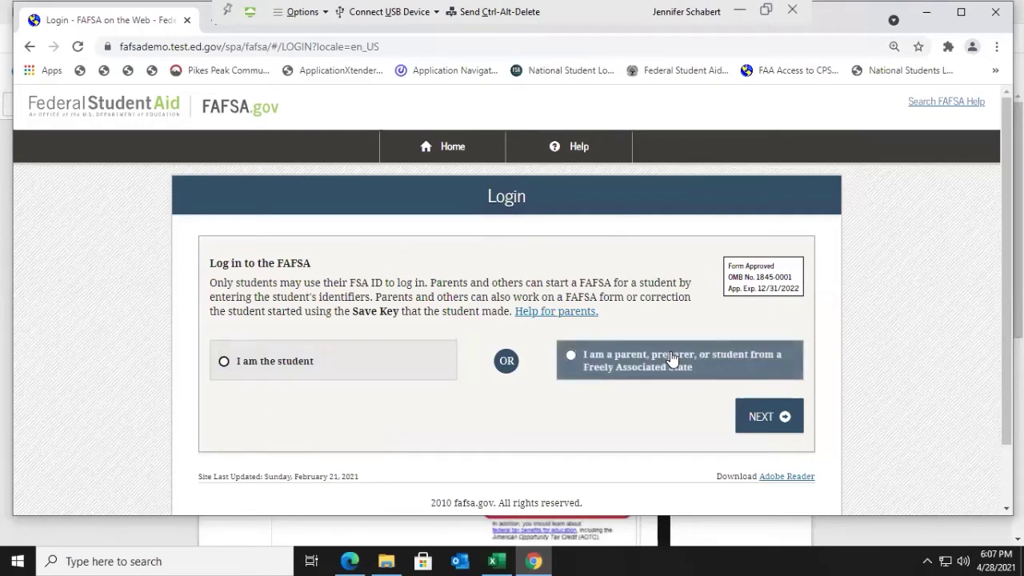
Step: Sign in as the student using the student's FSA ID username and account password
left_click(286, 366)
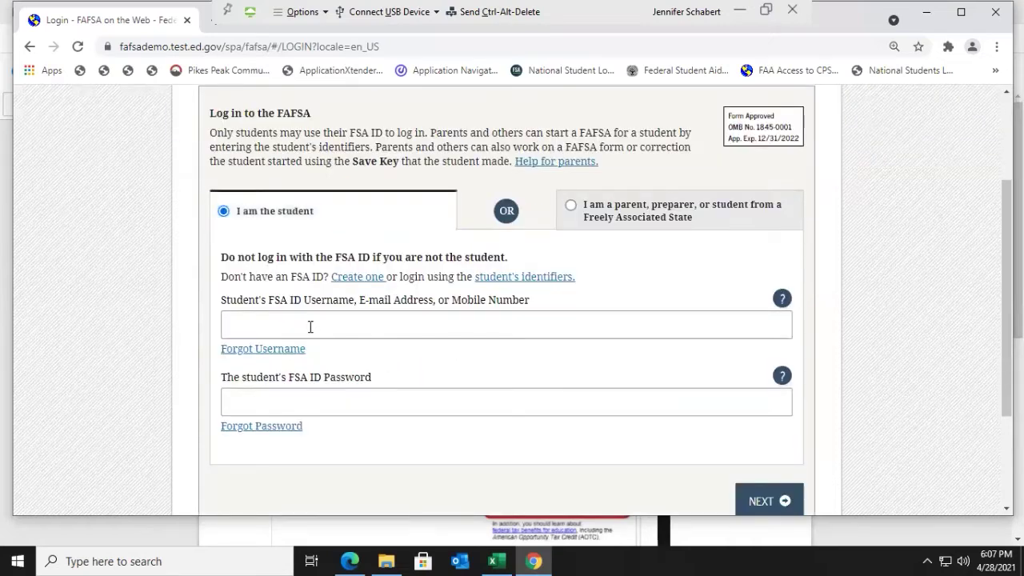
left_click(306, 322)
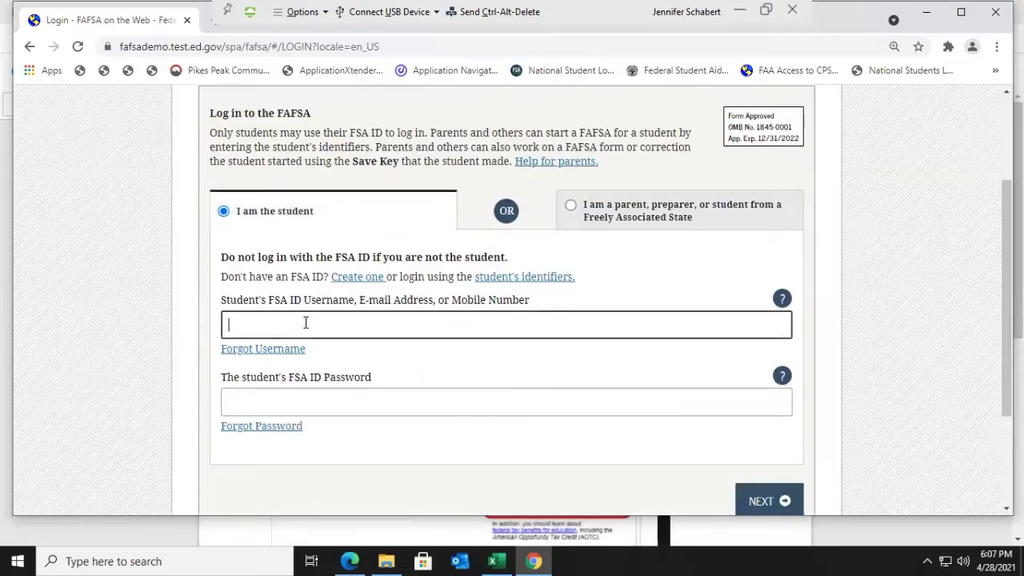
type("Renewal79")
left_click(295, 403)
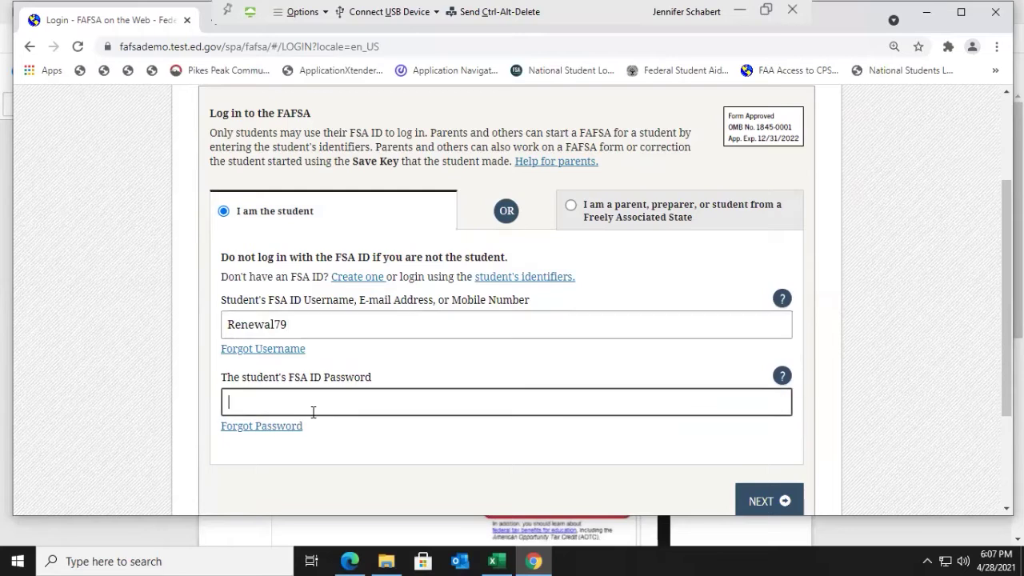
type("**********")
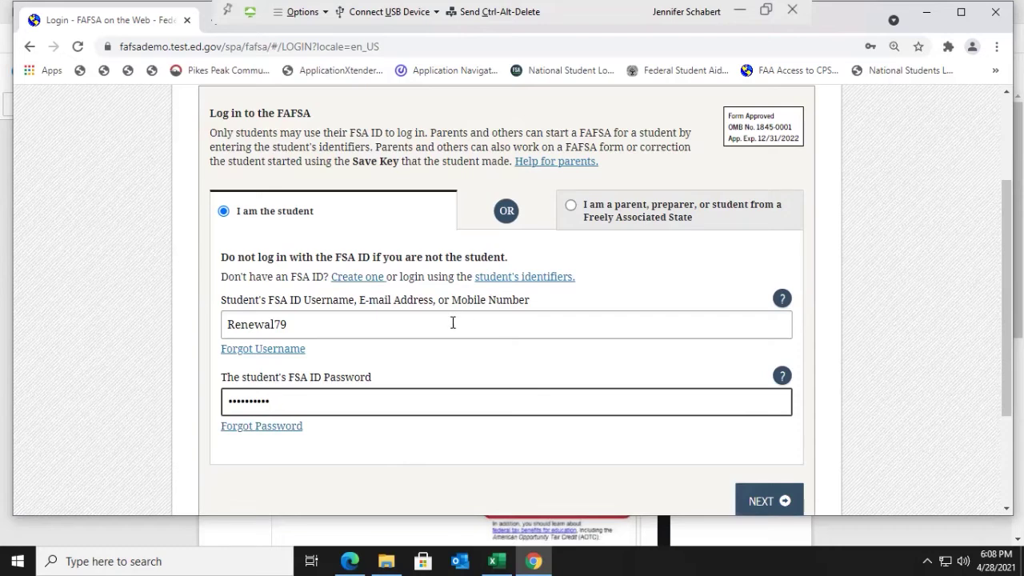
left_click(761, 502)
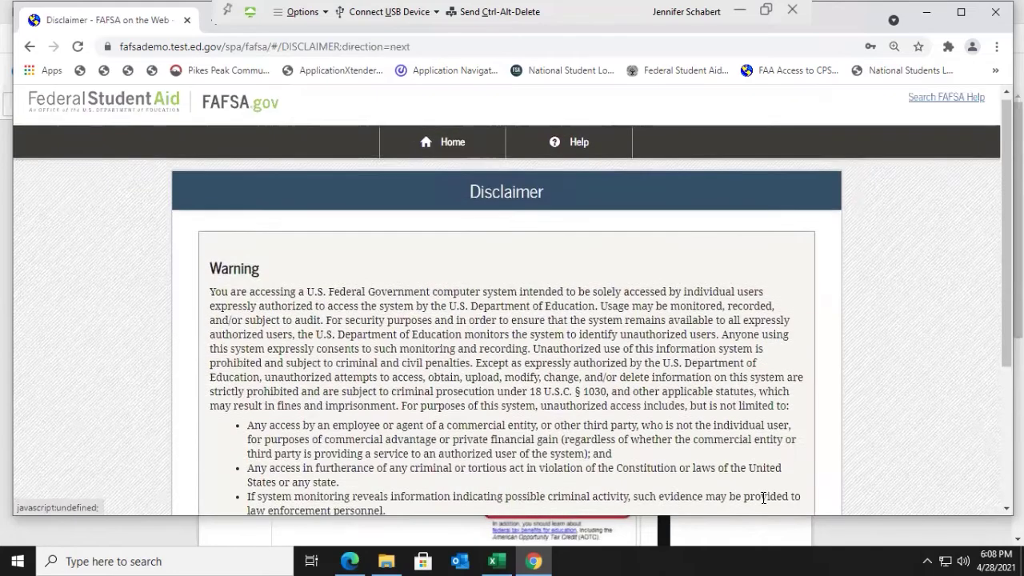
Step: Accept the disclaimer, start the 2021–2022 FAFSA over, and choose FAFSA Renewal
scroll(649, 329, "down", 1)
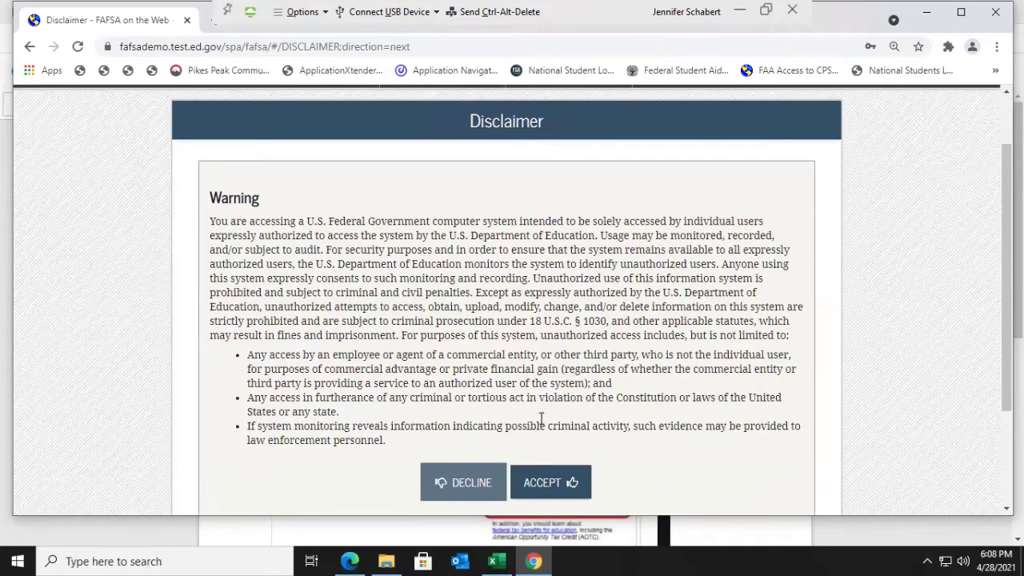
left_click(550, 492)
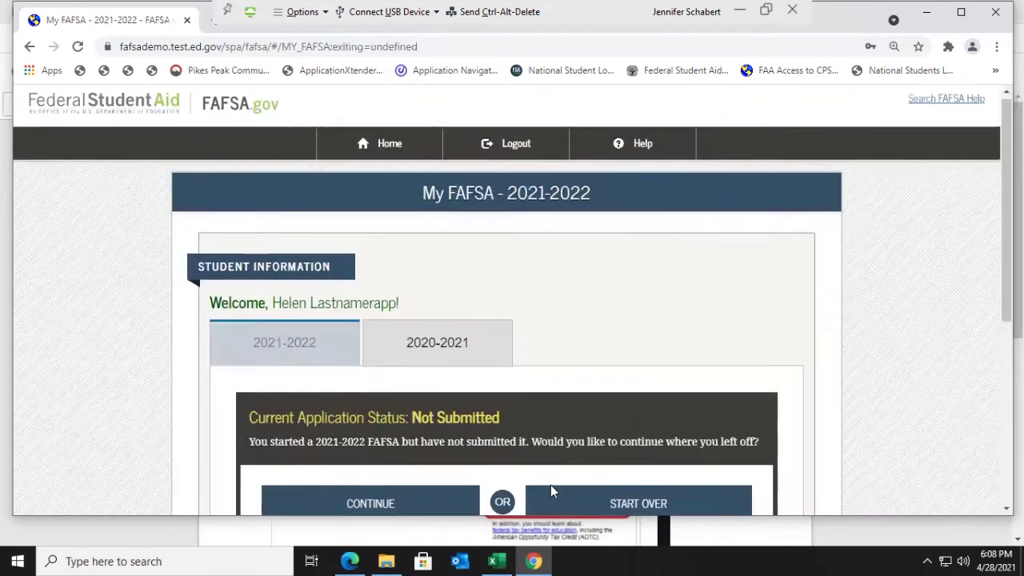
scroll(643, 306, "down", 2)
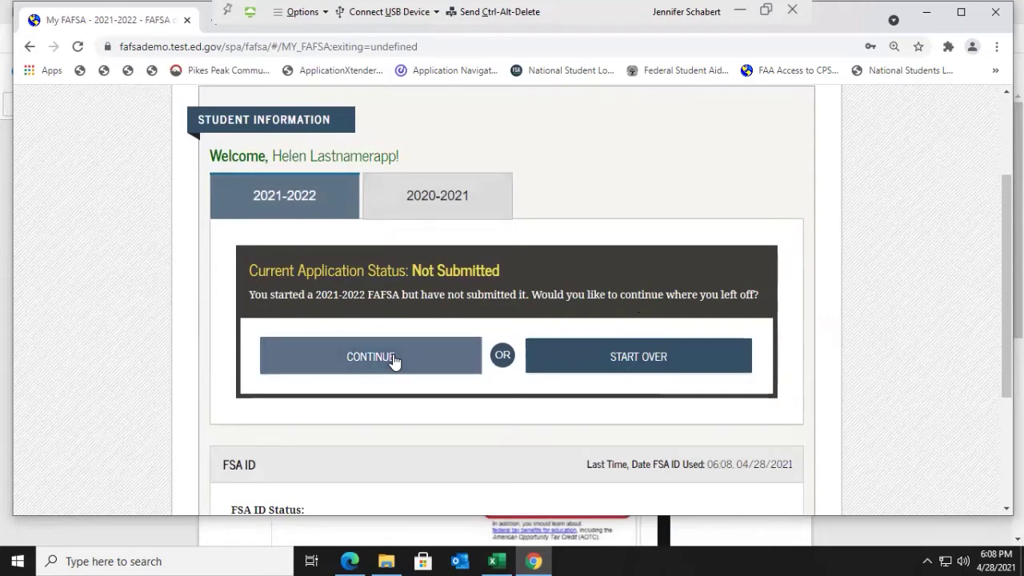
left_click(625, 360)
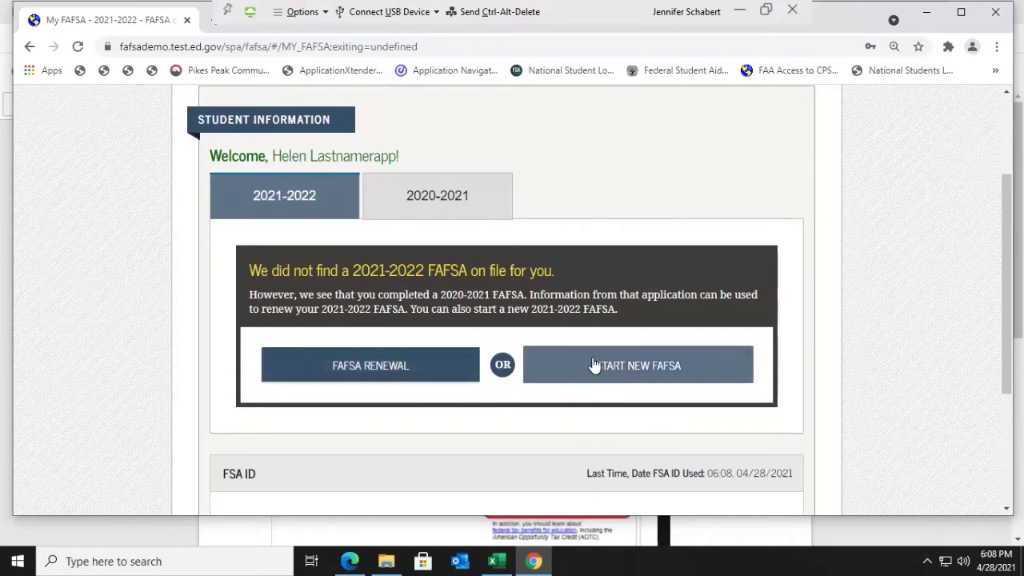
left_click(343, 369)
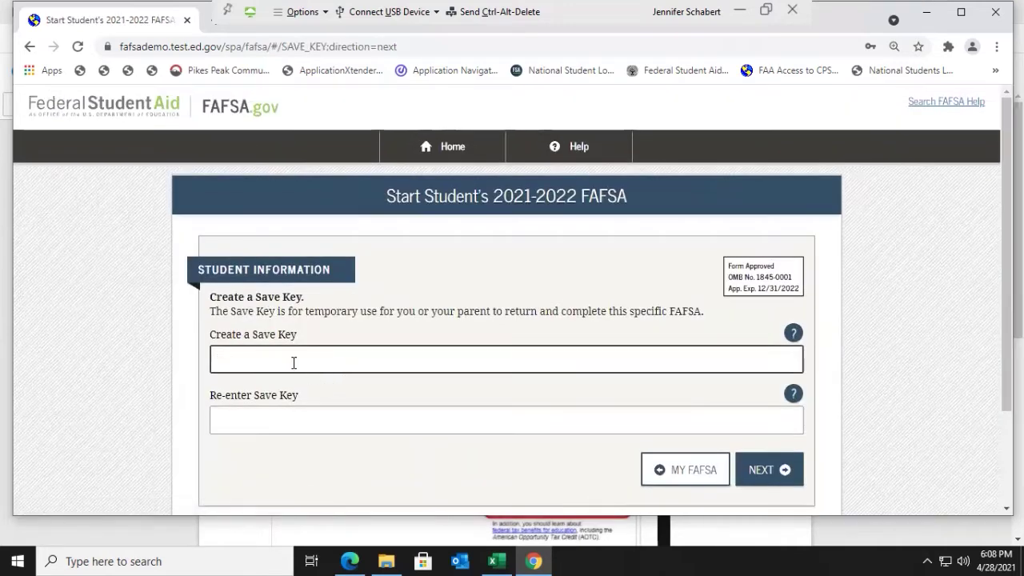
Step: Create a four-digit Save Key, confirm it in the re-entry field, and submit it
scroll(356, 350, "down", 1)
left_click(254, 284)
type("1234")
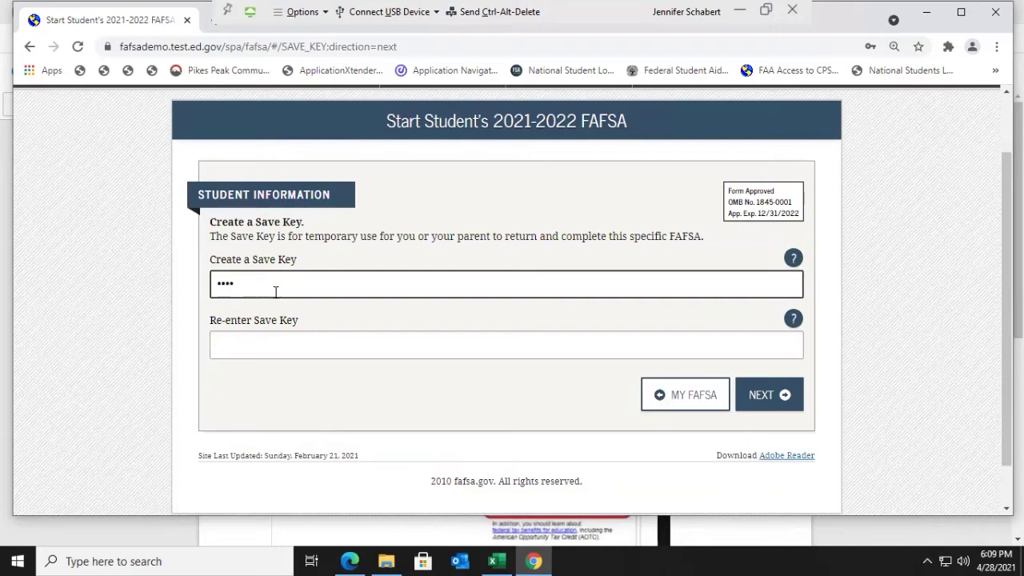
left_click(268, 336)
type("1234")
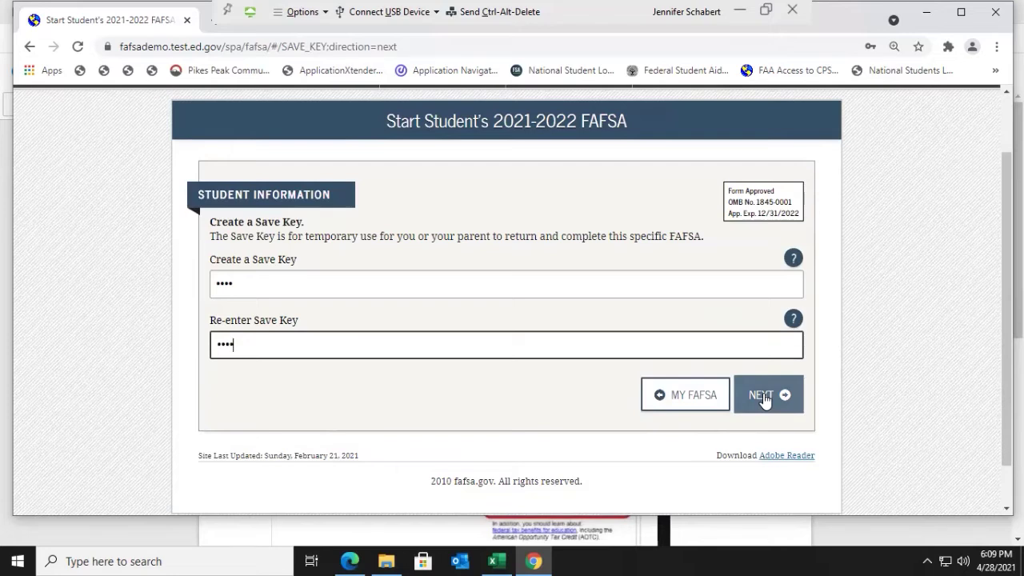
left_click(763, 397)
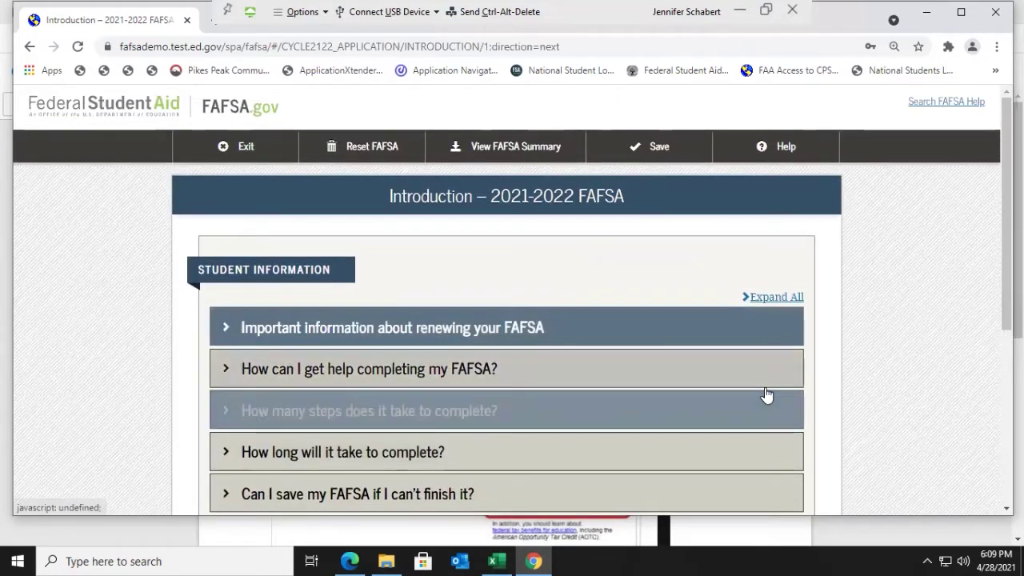
Step: Read through the Introduction page and continue to the student's personal information
scroll(766, 392, "down", 2)
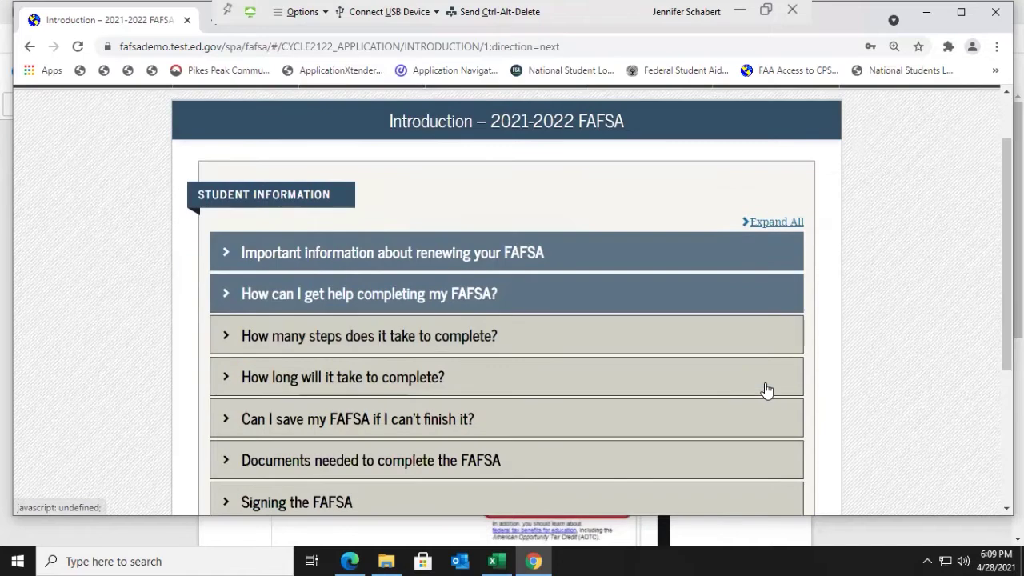
scroll(766, 390, "down", 1)
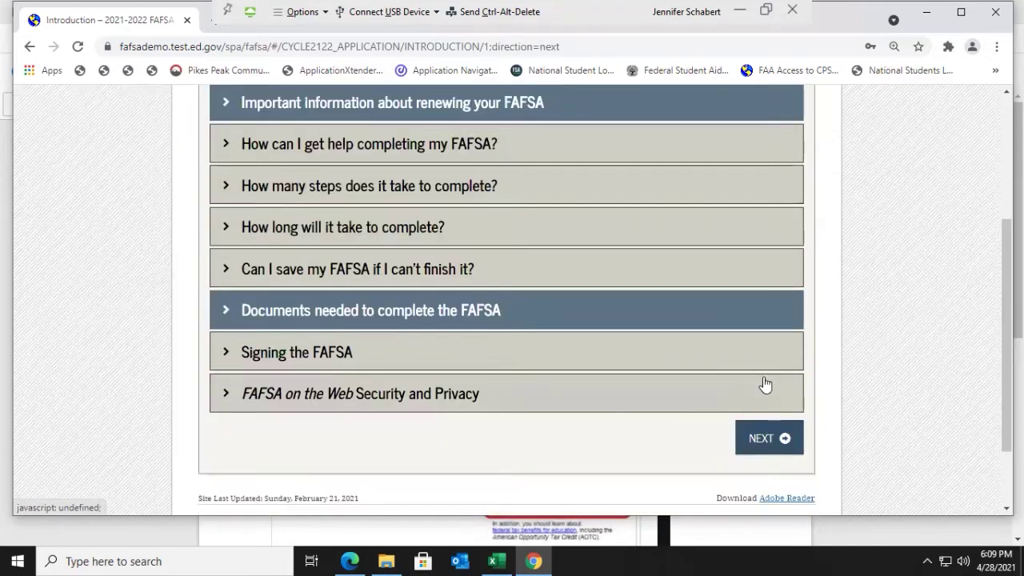
left_click(766, 446)
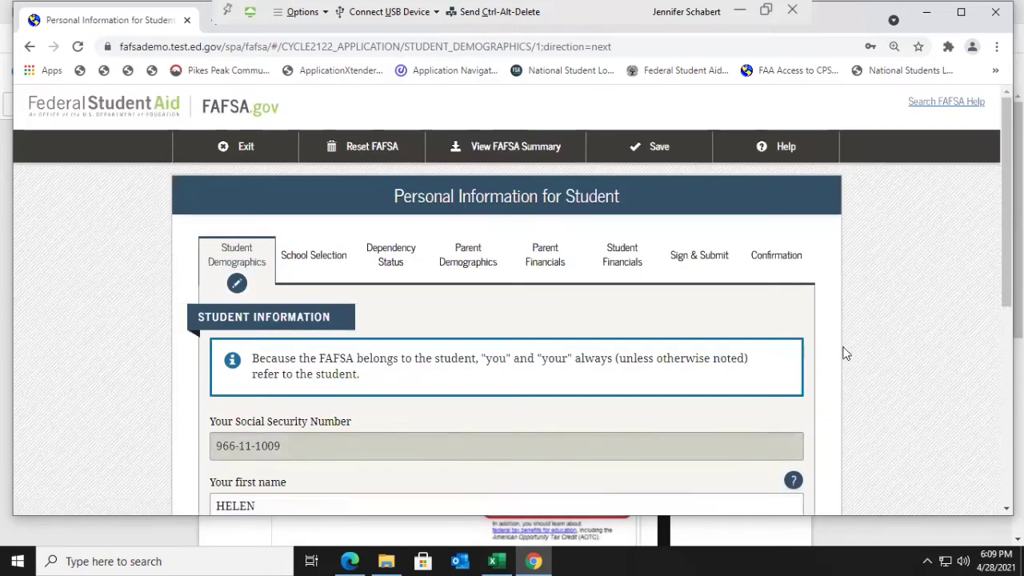
Step: Review the prefilled Personal Information for Student fields and accept them unchanged
scroll(847, 320, "down", 2)
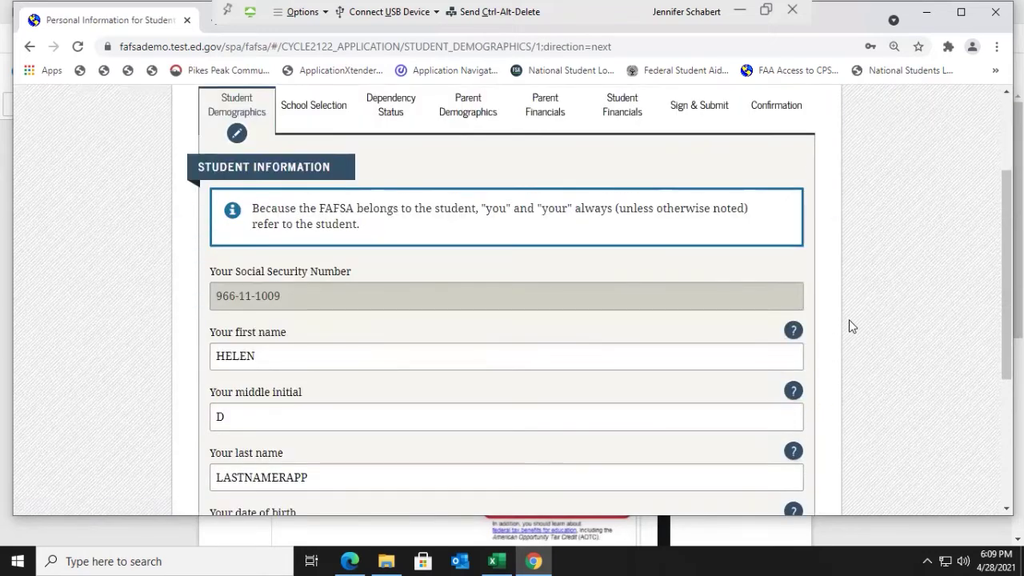
scroll(849, 324, "down", 1)
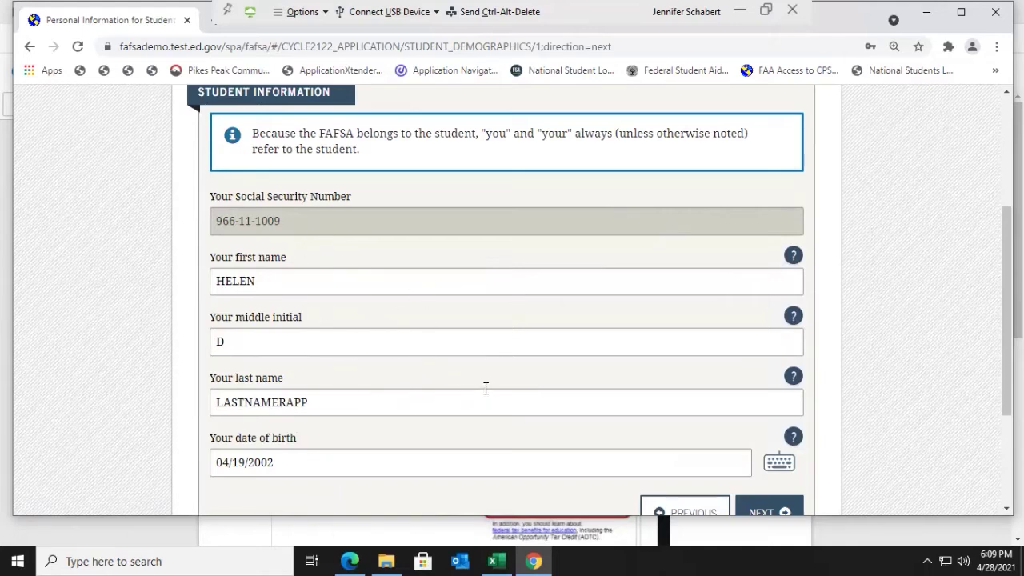
scroll(560, 412, "down", 1)
left_click(780, 446)
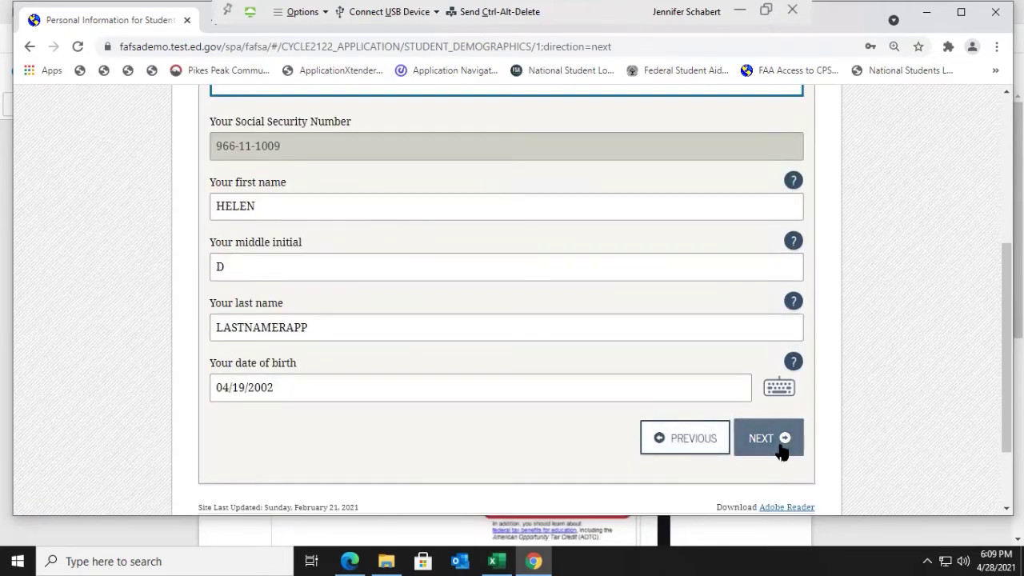
left_click(780, 450)
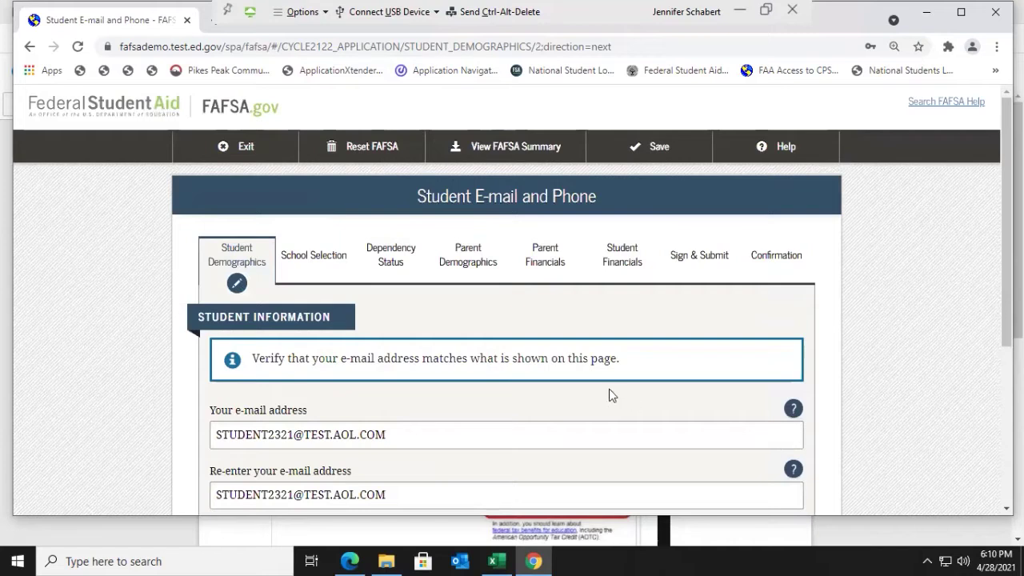
Step: Enter the student's telephone number, then accept the prefilled Student Address unchanged
scroll(616, 396, "down", 1)
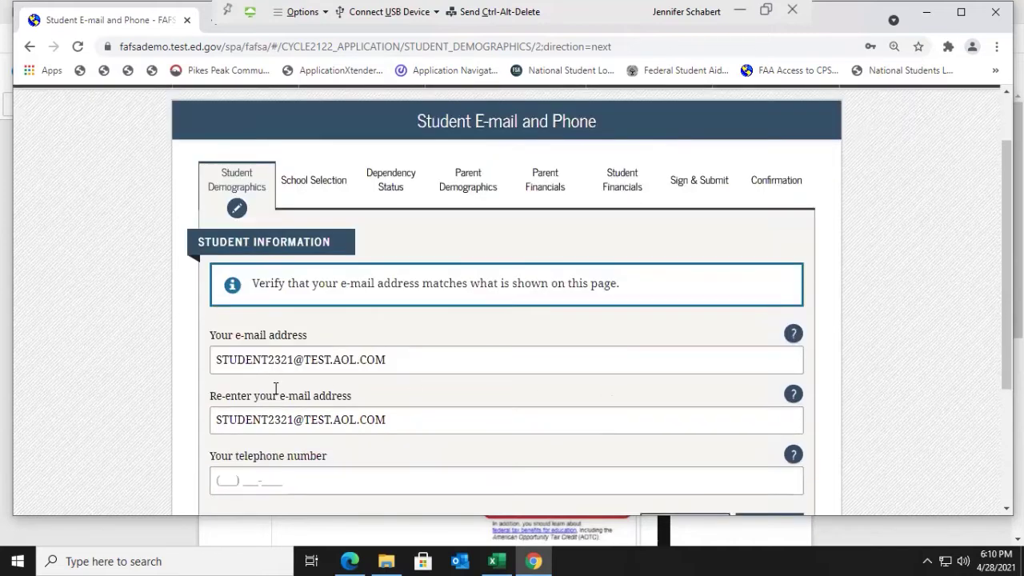
scroll(493, 377, "down", 1)
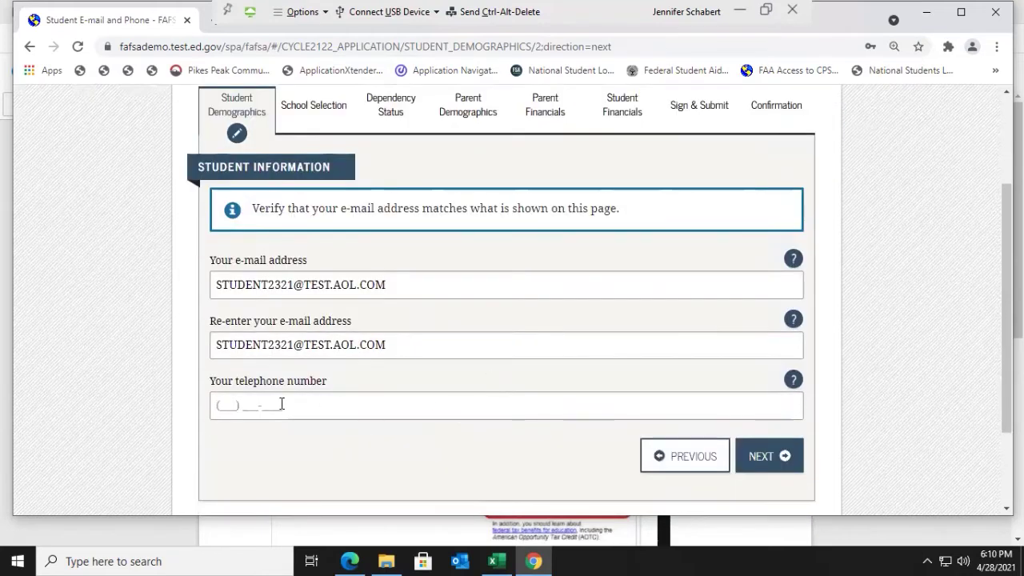
left_click(219, 405)
type("123) 456")
type("90")
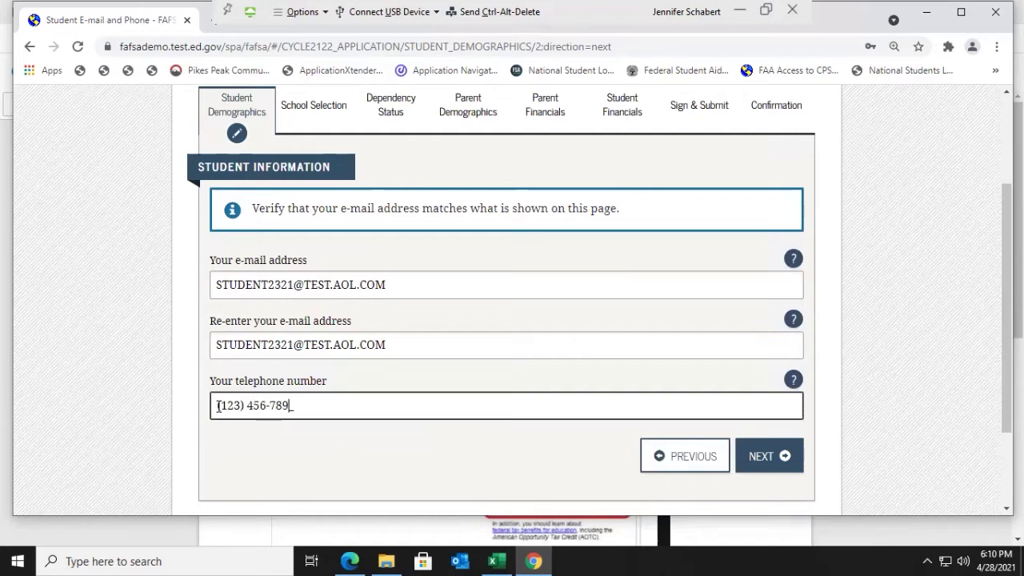
left_click(751, 458)
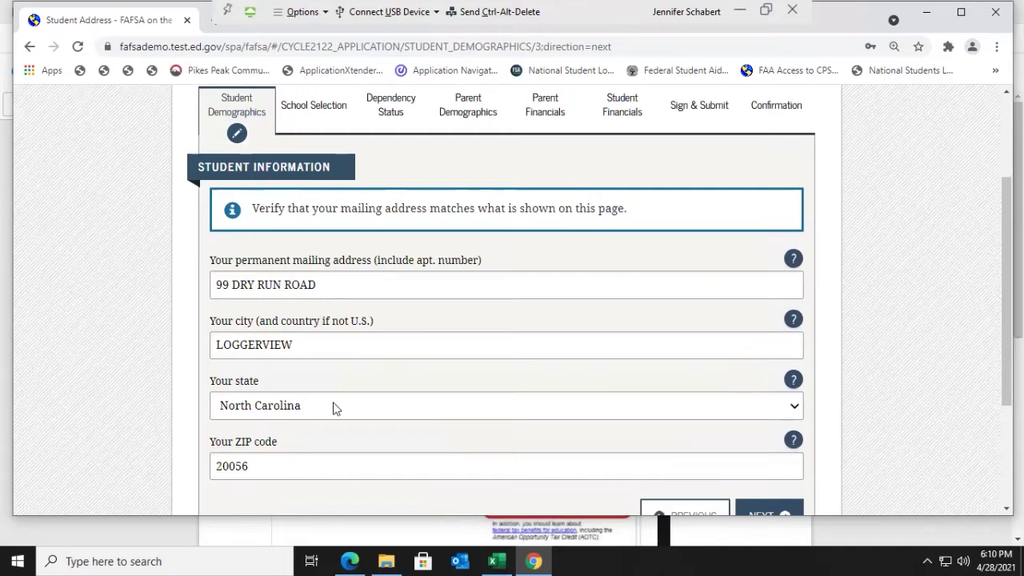
scroll(333, 403, "down", 1)
left_click(783, 457)
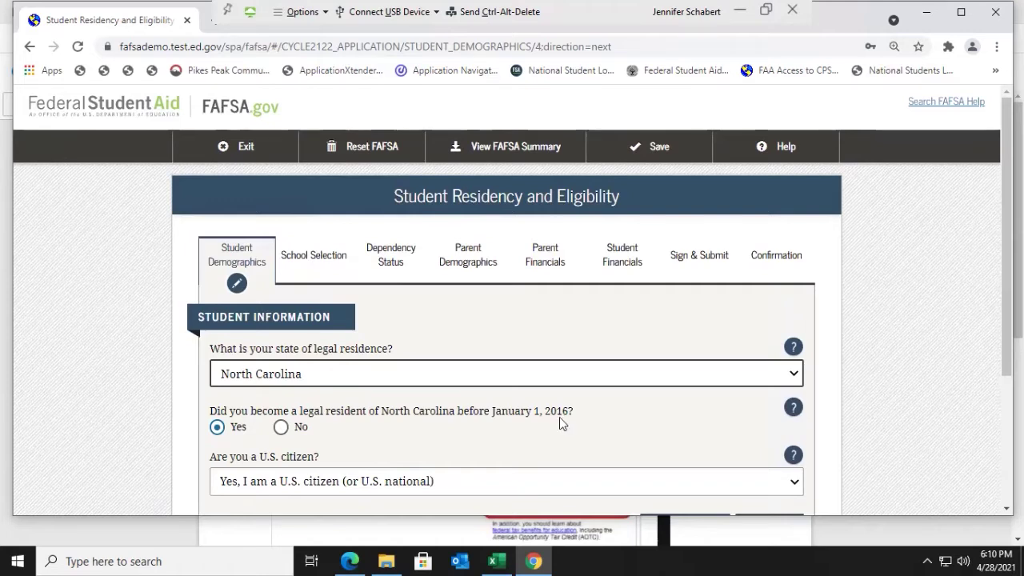
Step: Answer No to residency before 2016, enter 12/2019, and keep 'Yes, I am a U.S. citizen'
left_click(282, 429)
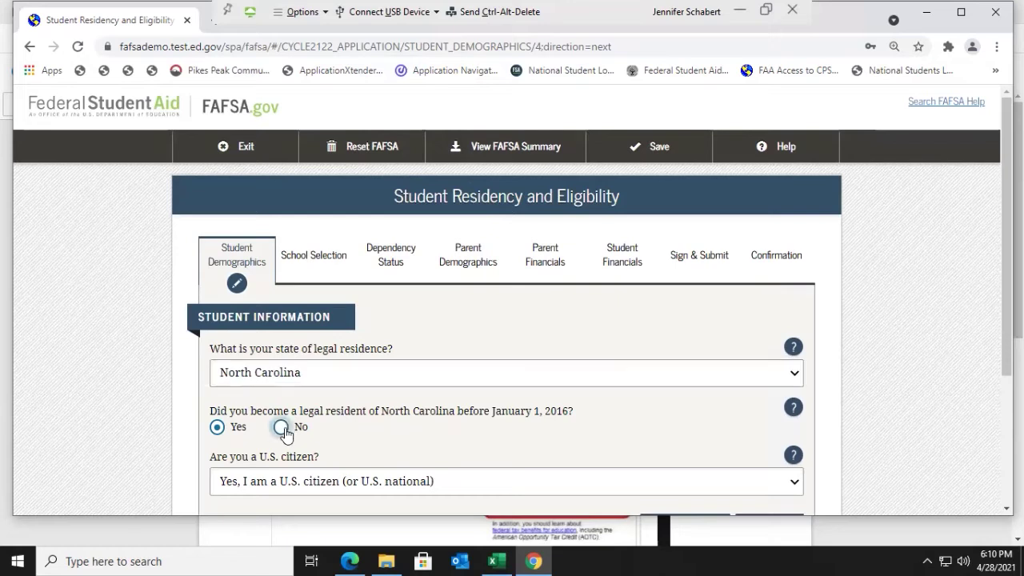
scroll(296, 432, "down", 1)
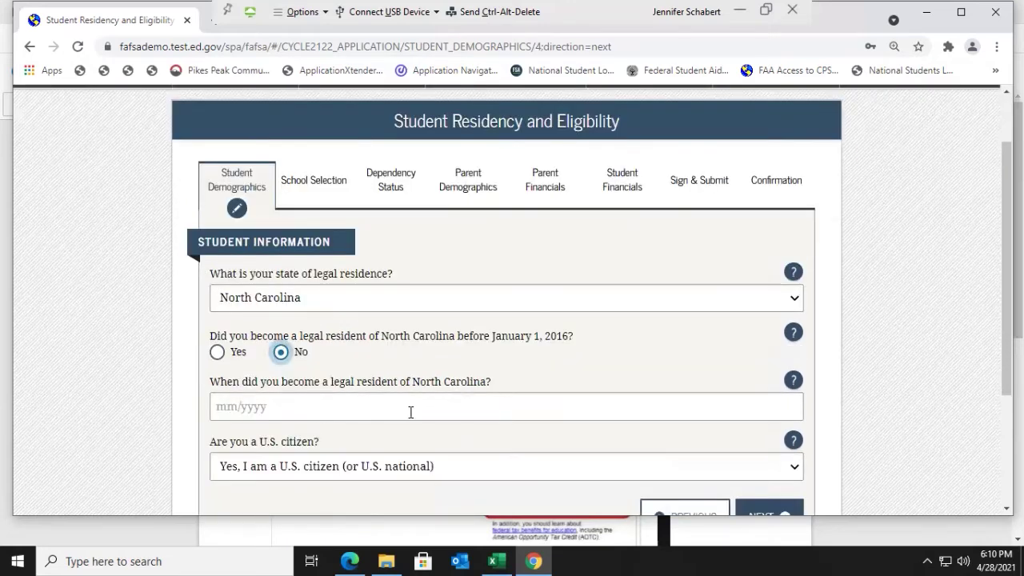
left_click(225, 406)
type("12/")
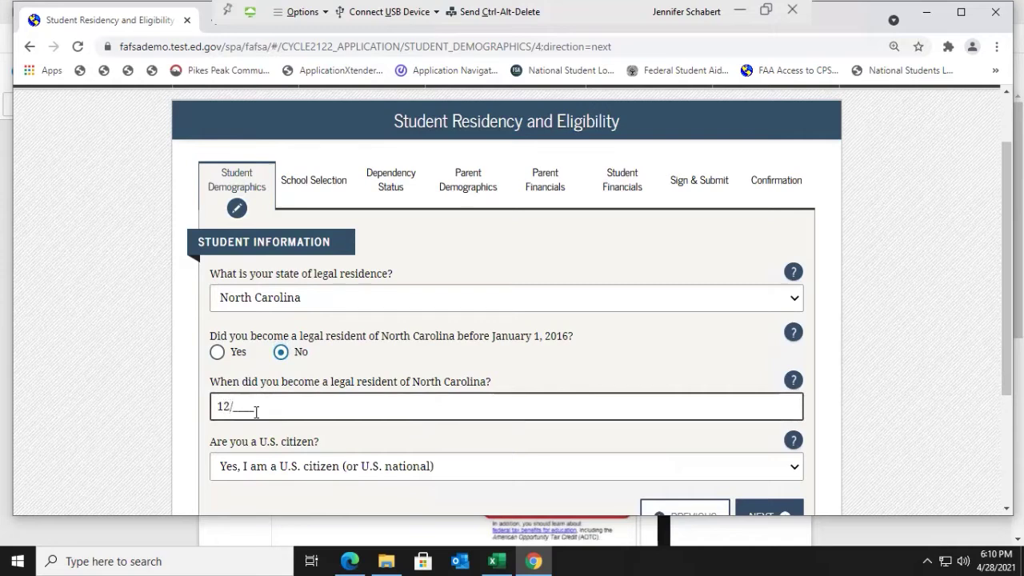
type("2019")
scroll(389, 429, "down", 2)
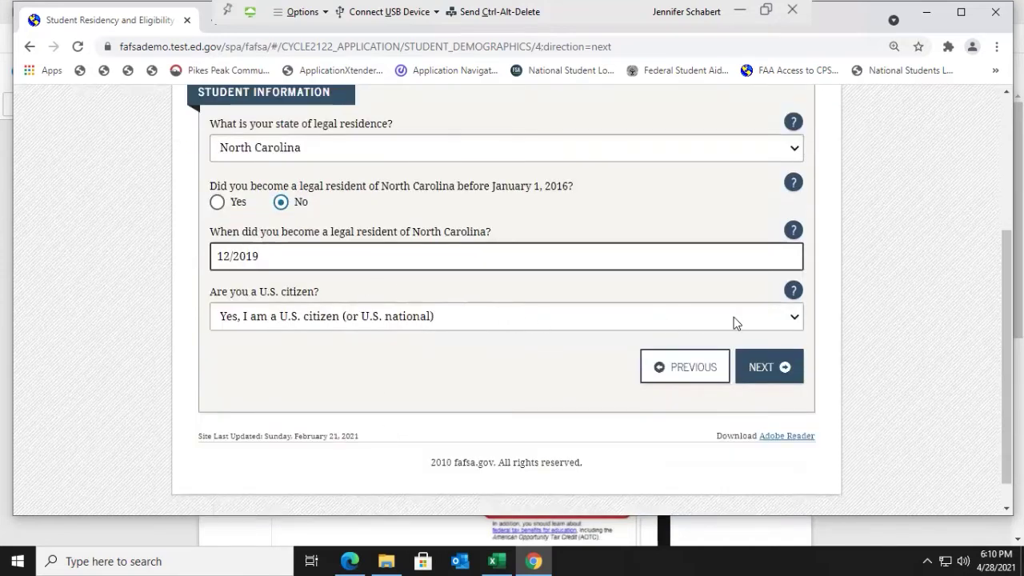
left_click(794, 318)
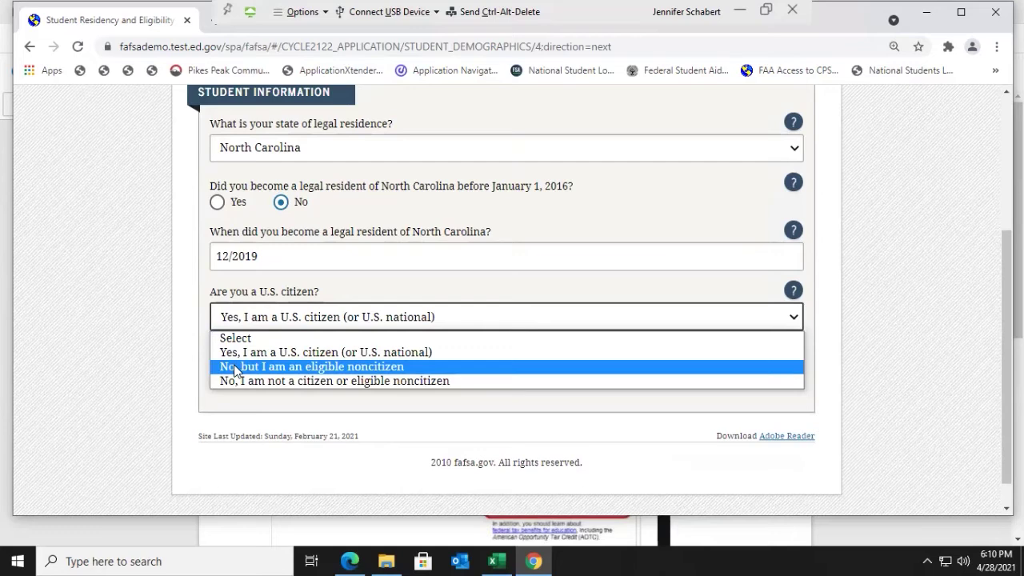
left_click(233, 352)
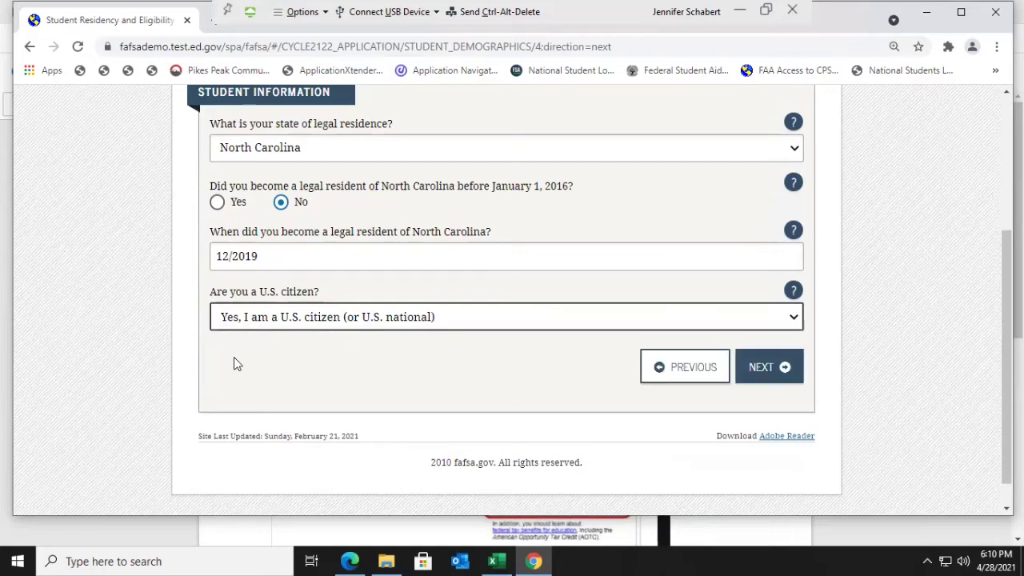
left_click(777, 378)
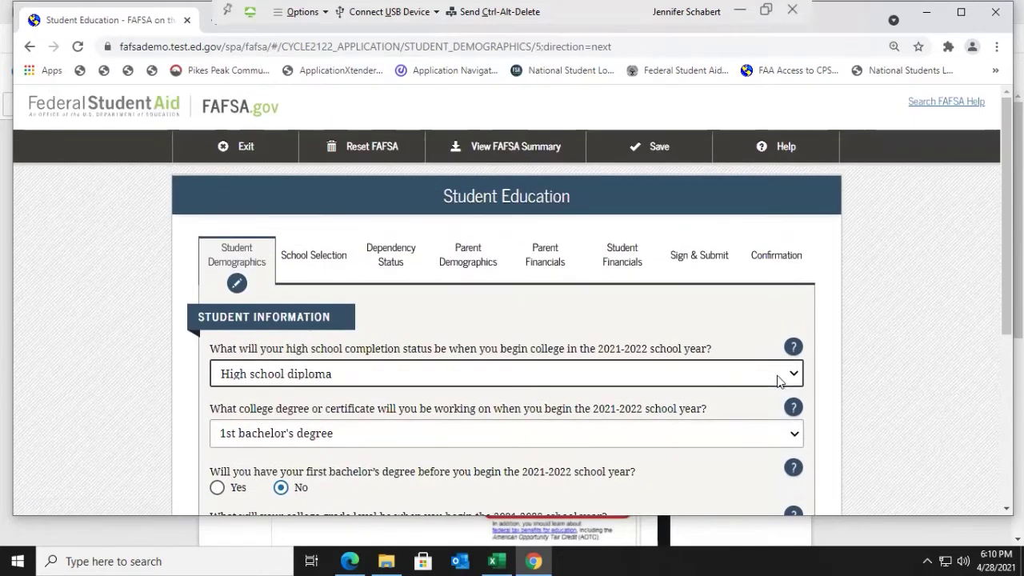
scroll(598, 425, "down", 1)
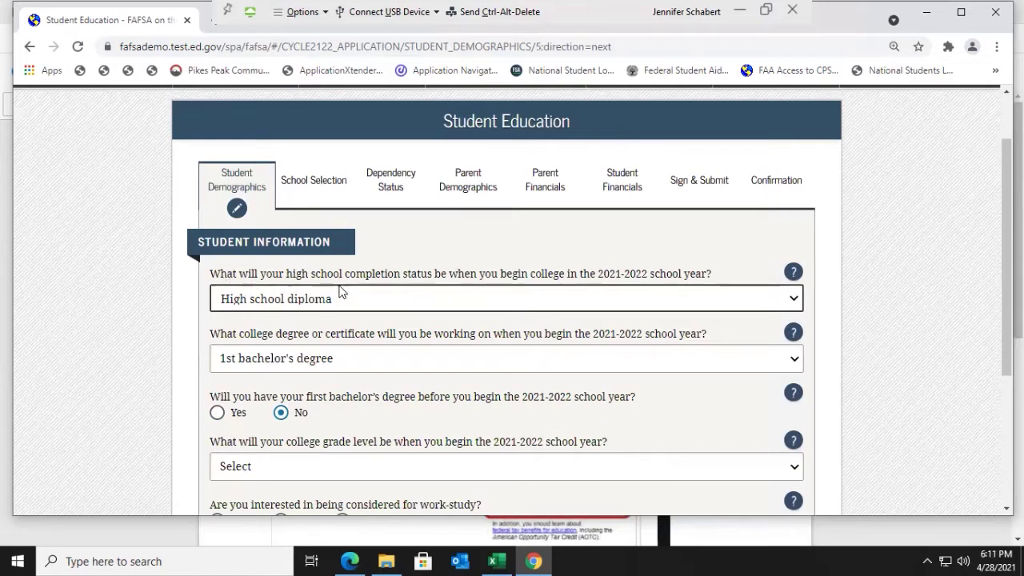
left_click(794, 299)
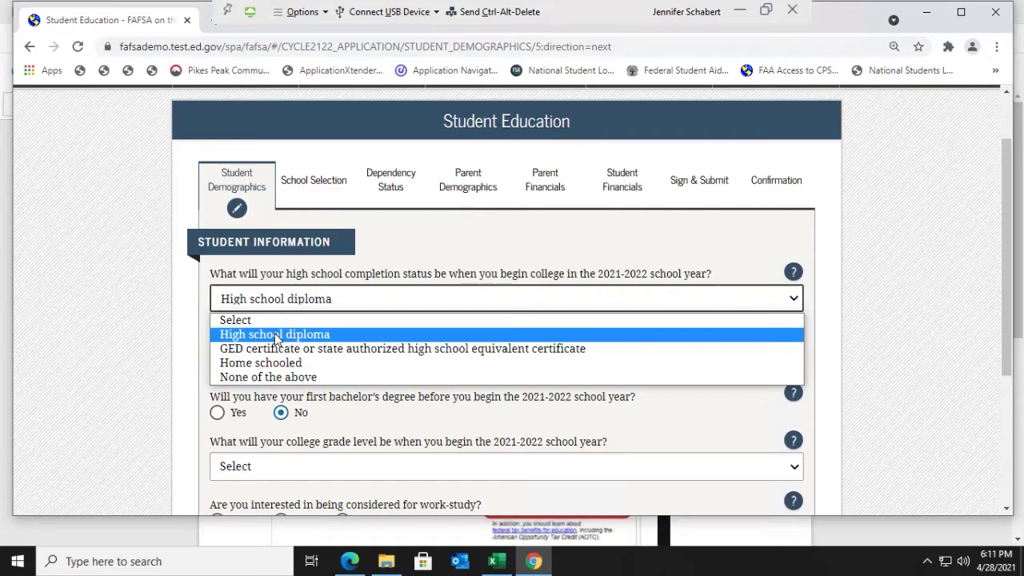
left_click(277, 336)
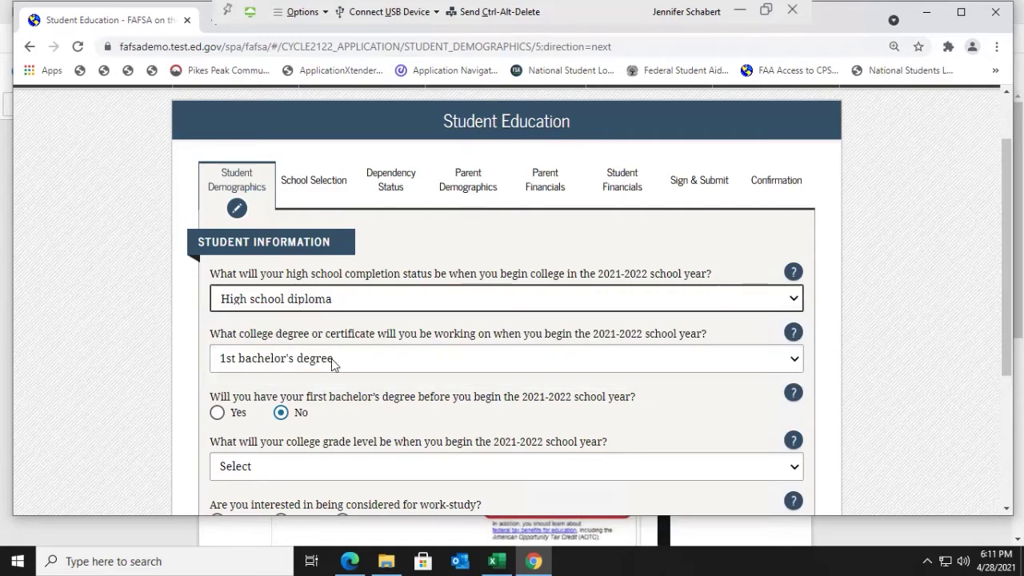
left_click(791, 362)
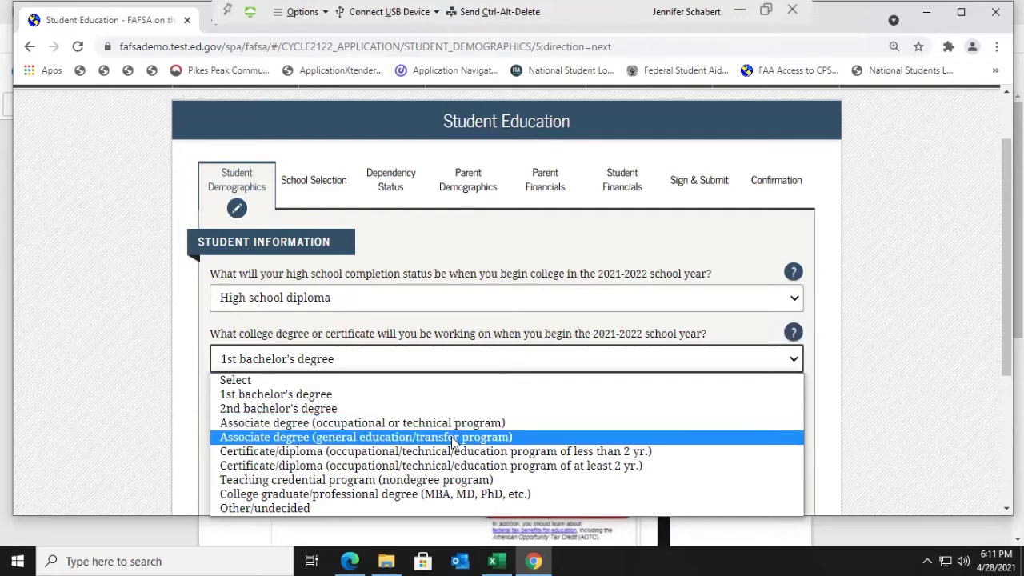
left_click(306, 394)
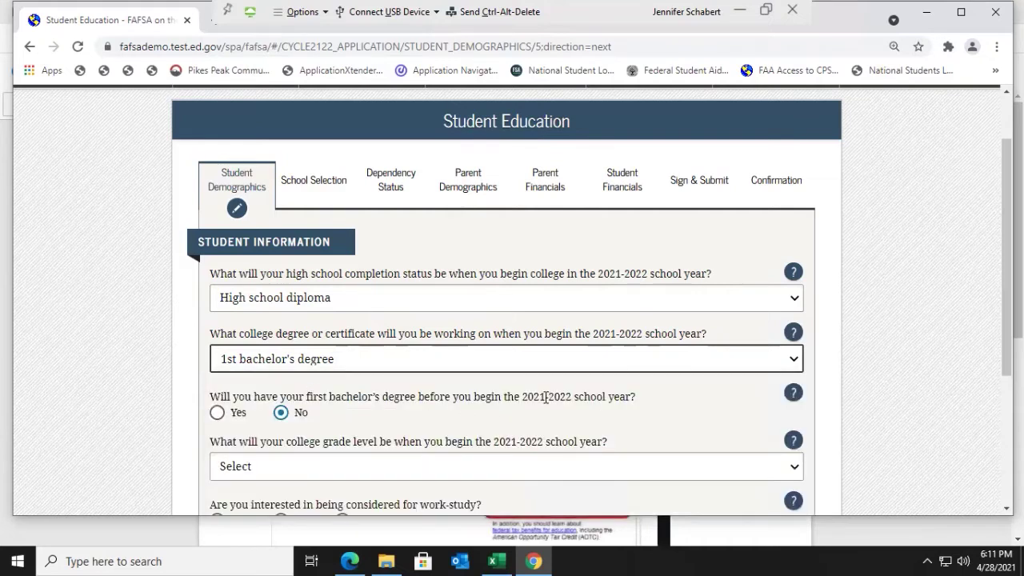
scroll(544, 400, "down", 1)
scroll(542, 403, "down", 1)
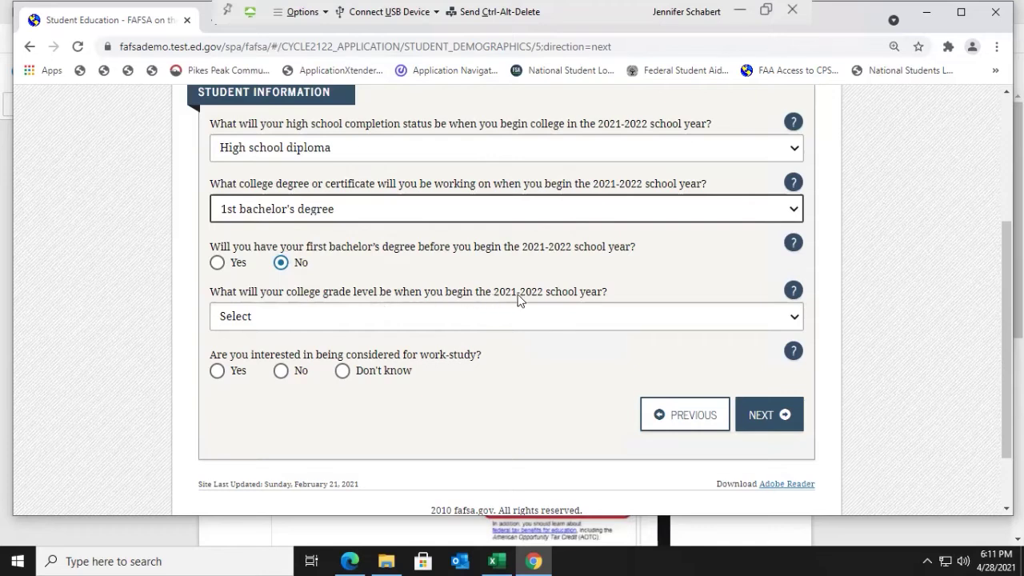
Step: Choose 'Never attended college/1st yr.' as grade level and answer Yes to work-study
left_click(794, 317)
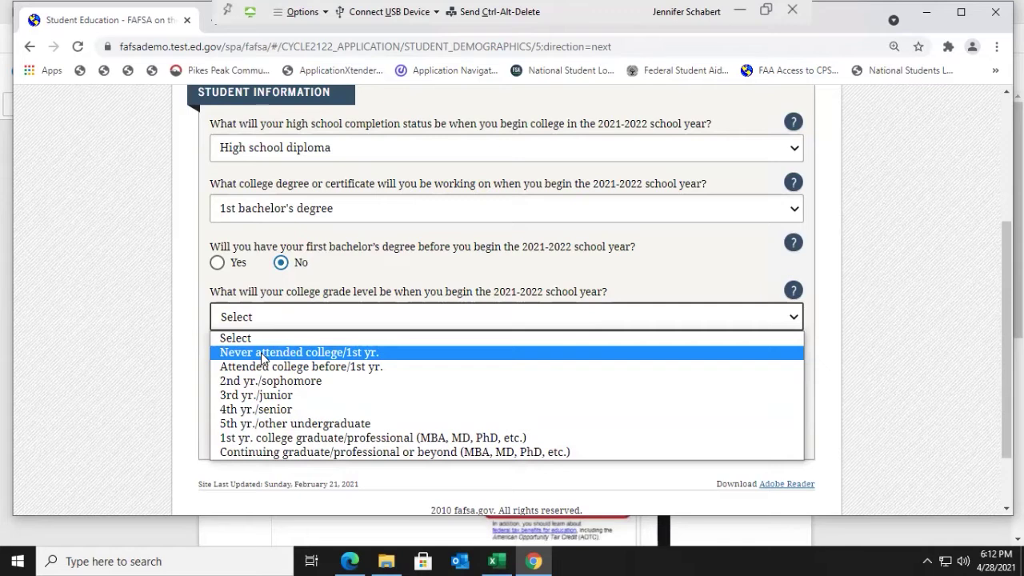
left_click(260, 352)
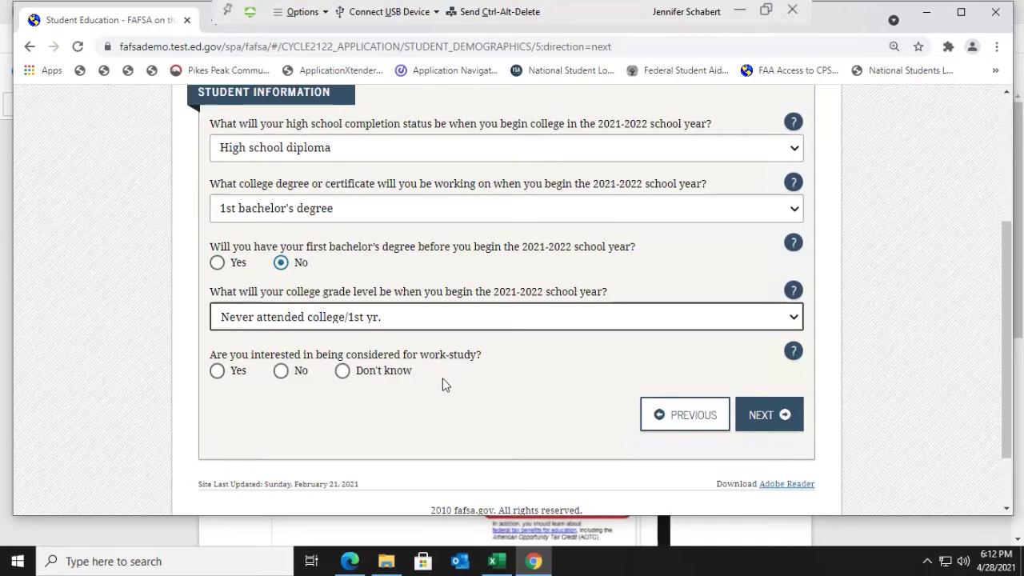
left_click(216, 371)
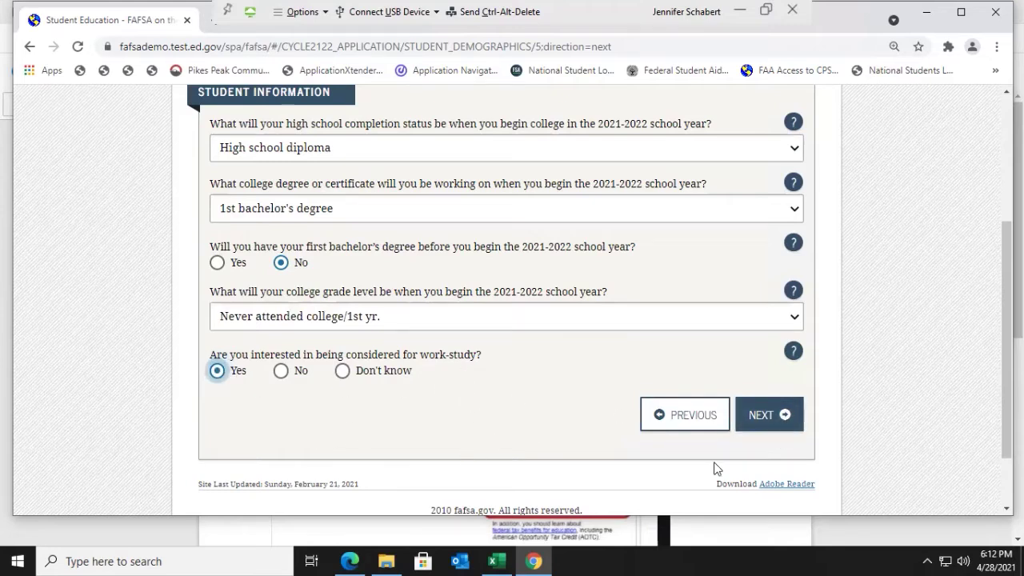
left_click(782, 426)
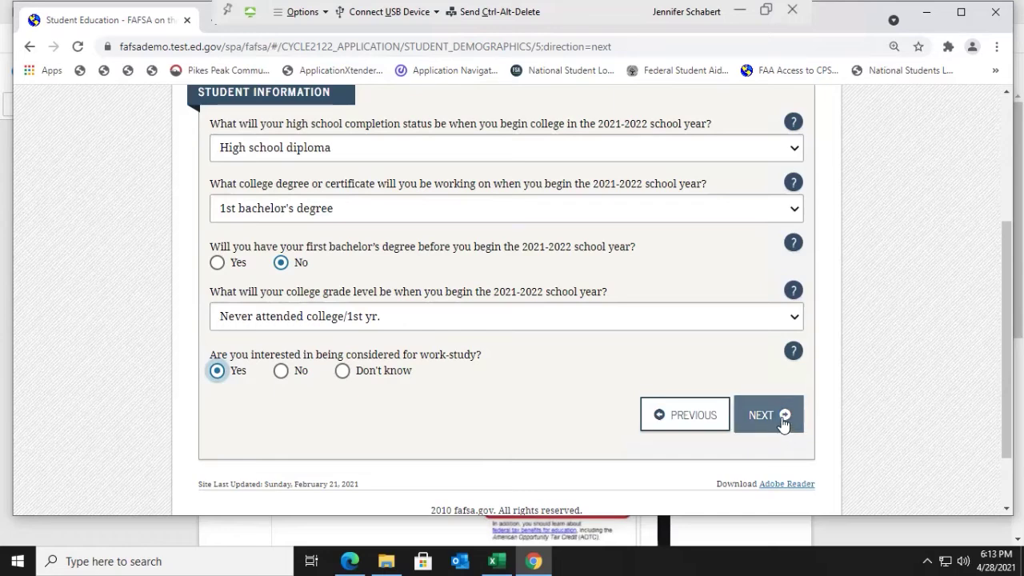
left_click(782, 424)
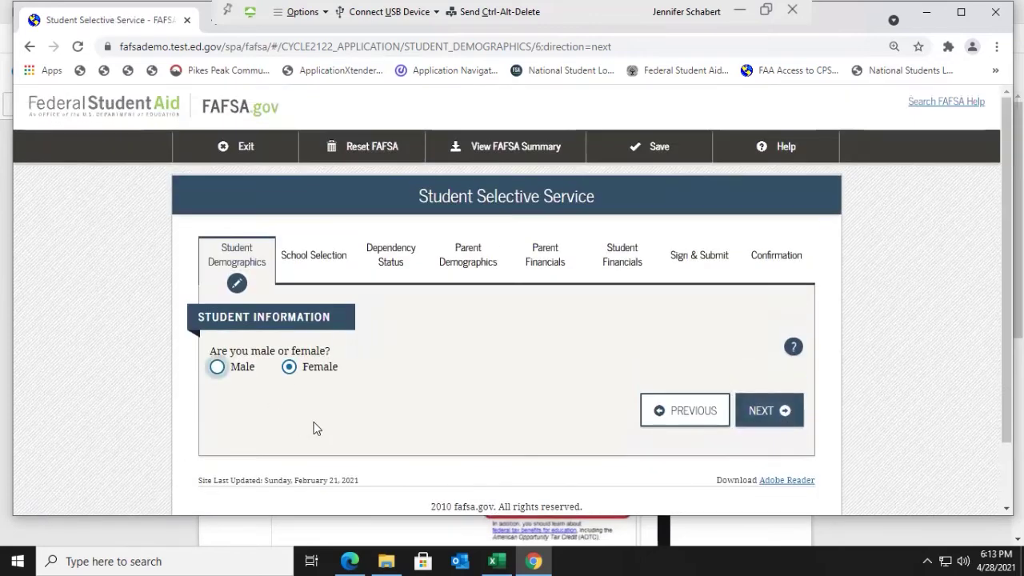
Step: Switch the gender answer to Male and back to Female, then continue
left_click(217, 367)
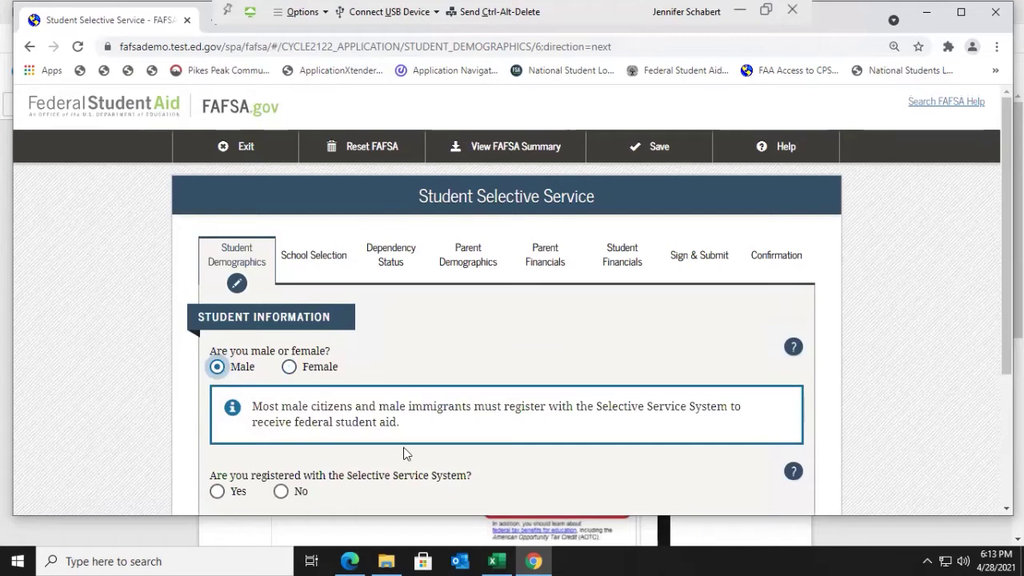
scroll(403, 447, "down", 2)
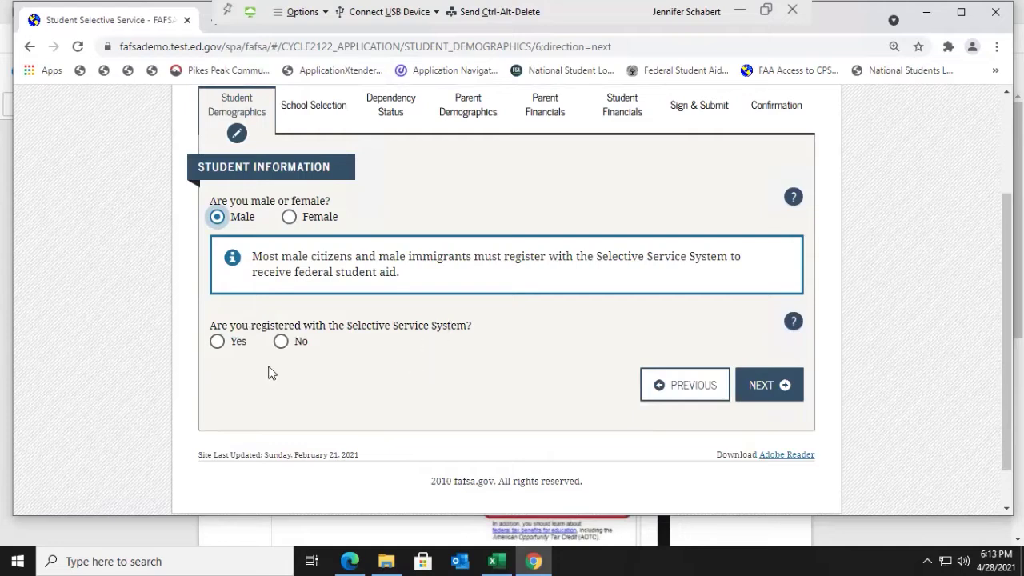
left_click(289, 221)
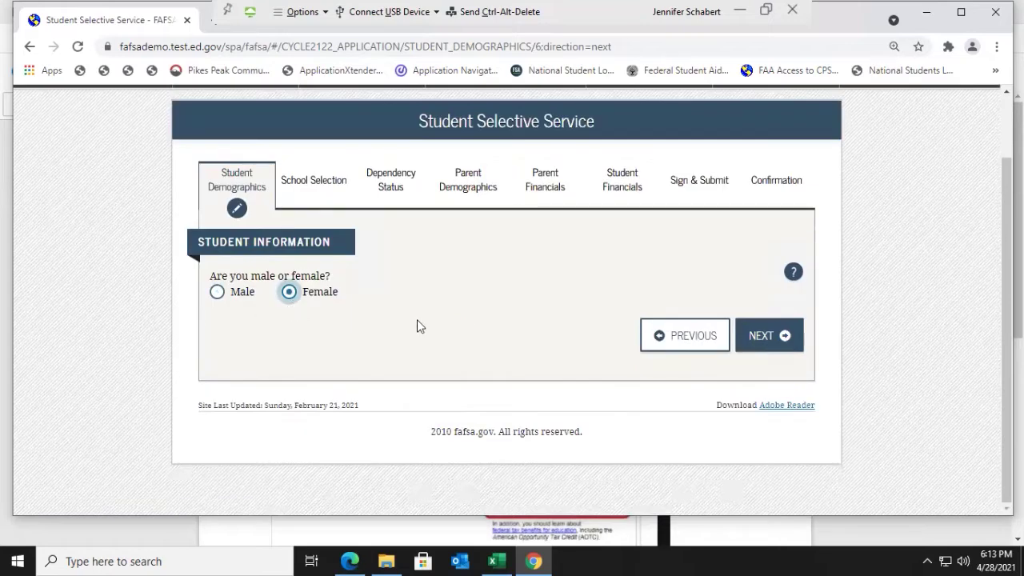
left_click(782, 342)
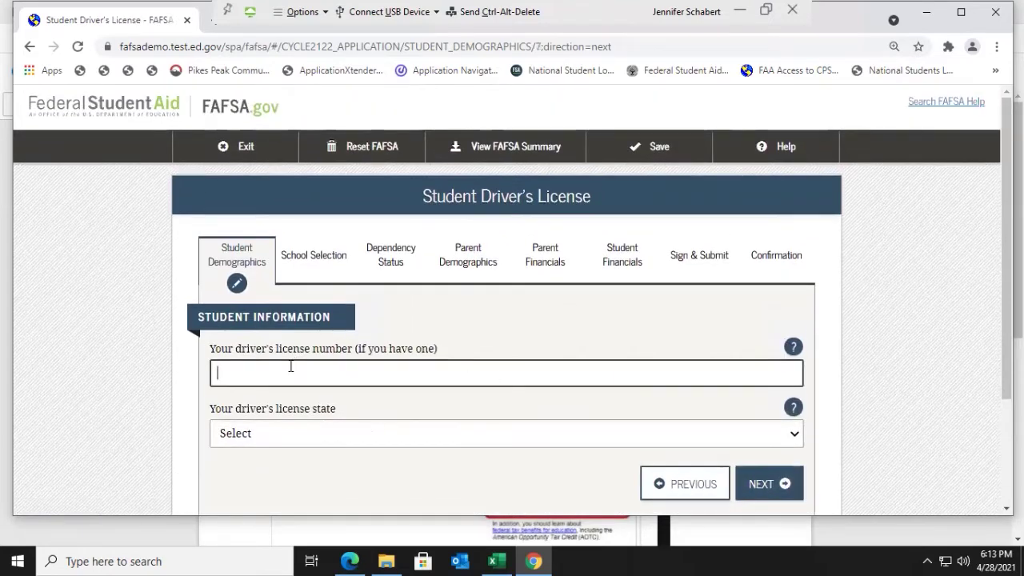
Step: Enter the student's driver's license number and choose Colorado as the issuing state
scroll(343, 457, "down", 1)
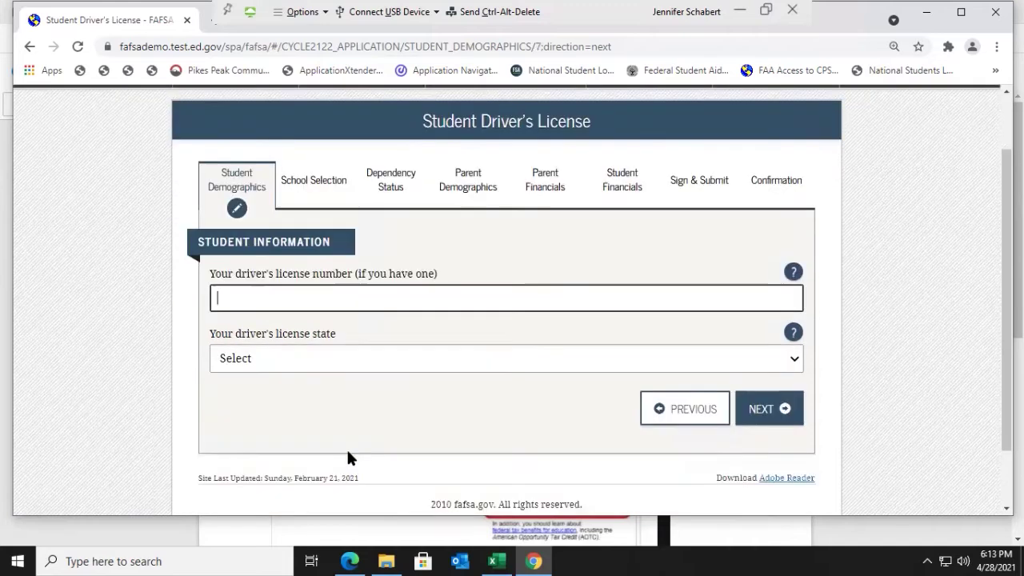
type("grpfdgj")
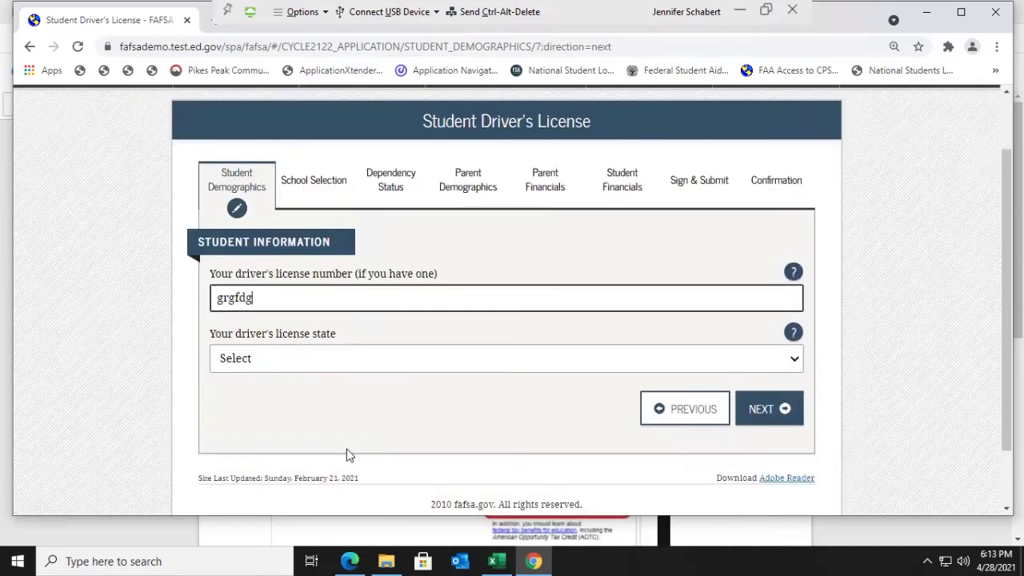
left_click(344, 361)
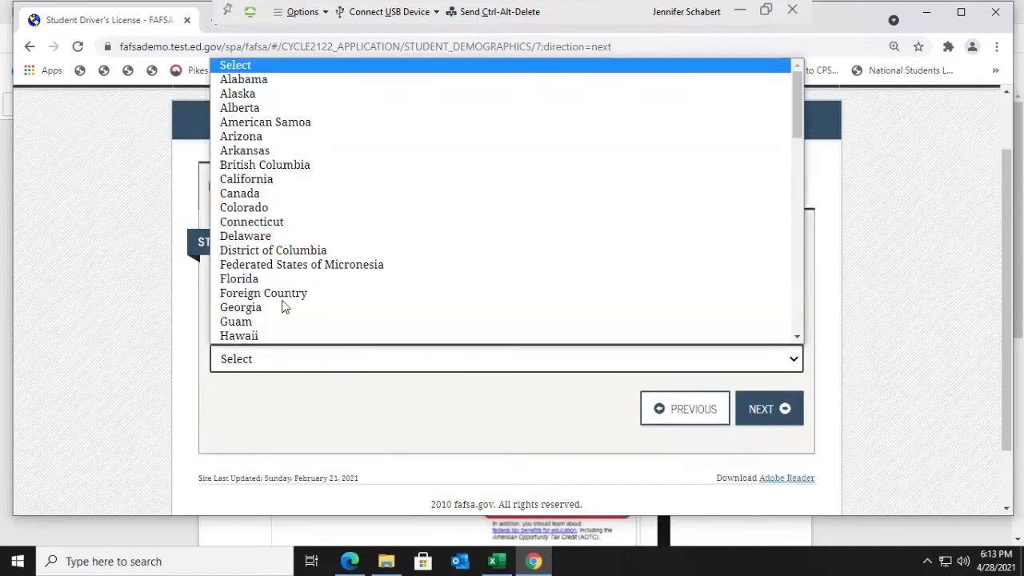
left_click(268, 207)
left_click(773, 419)
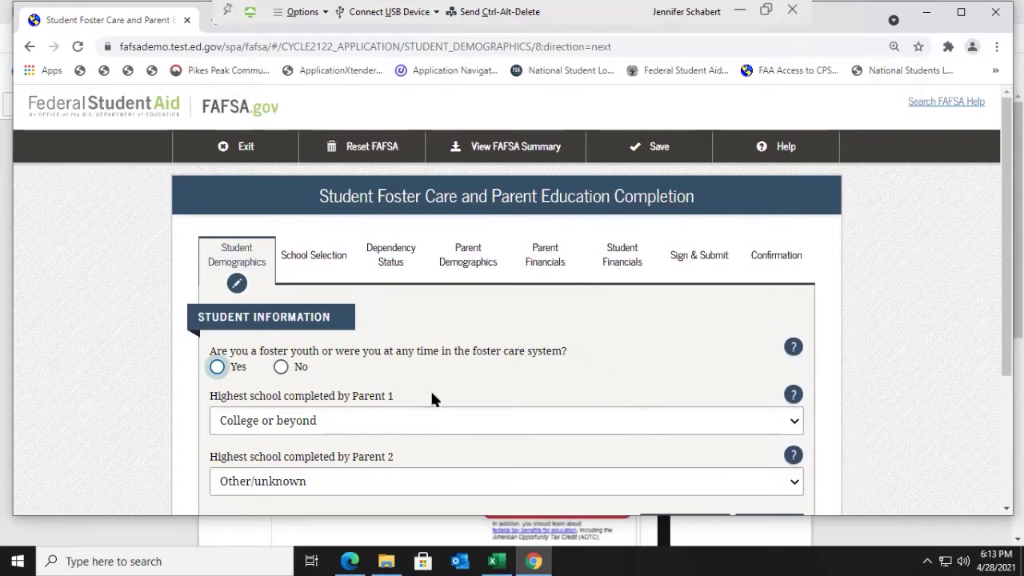
Step: Answer No to foster care, keep Parent 1's education at College or beyond, and save
left_click(280, 368)
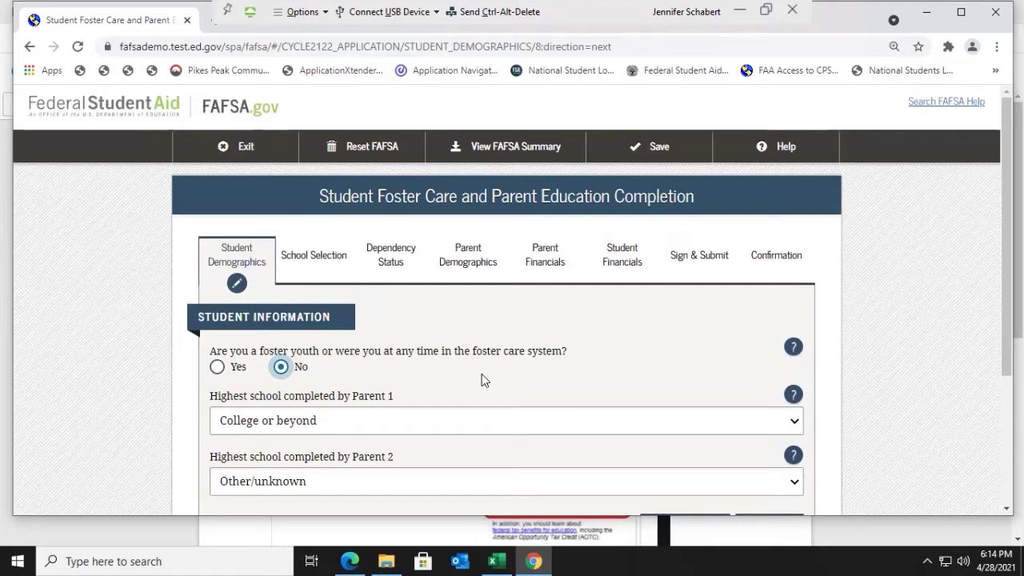
scroll(481, 380, "down", 1)
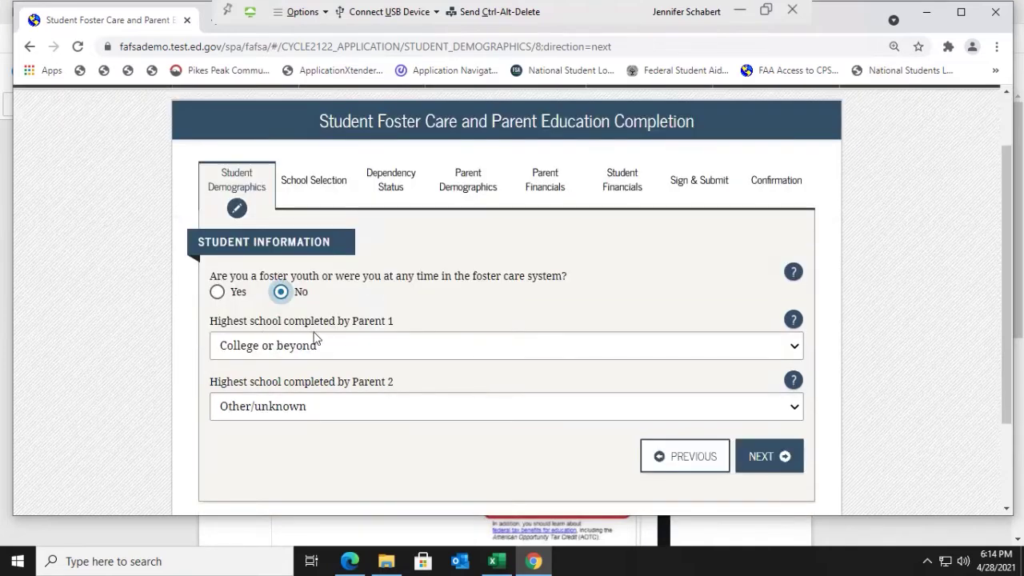
left_click(794, 350)
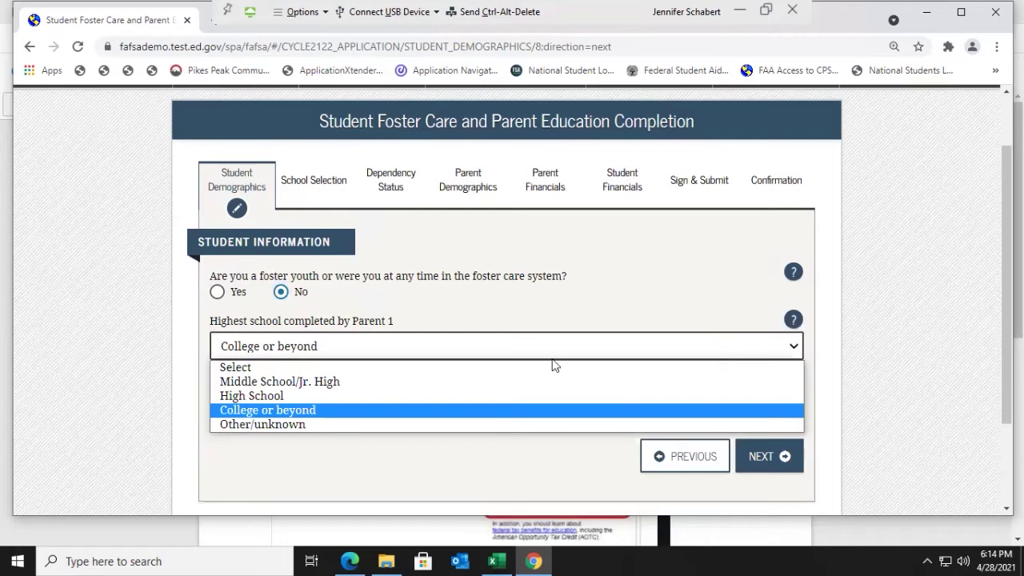
left_click(330, 412)
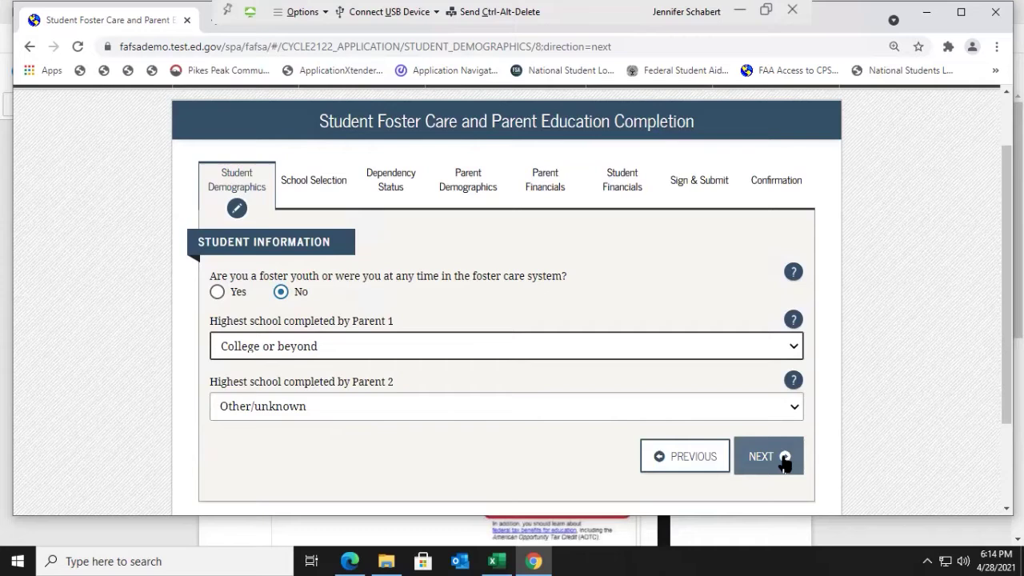
left_click(780, 458)
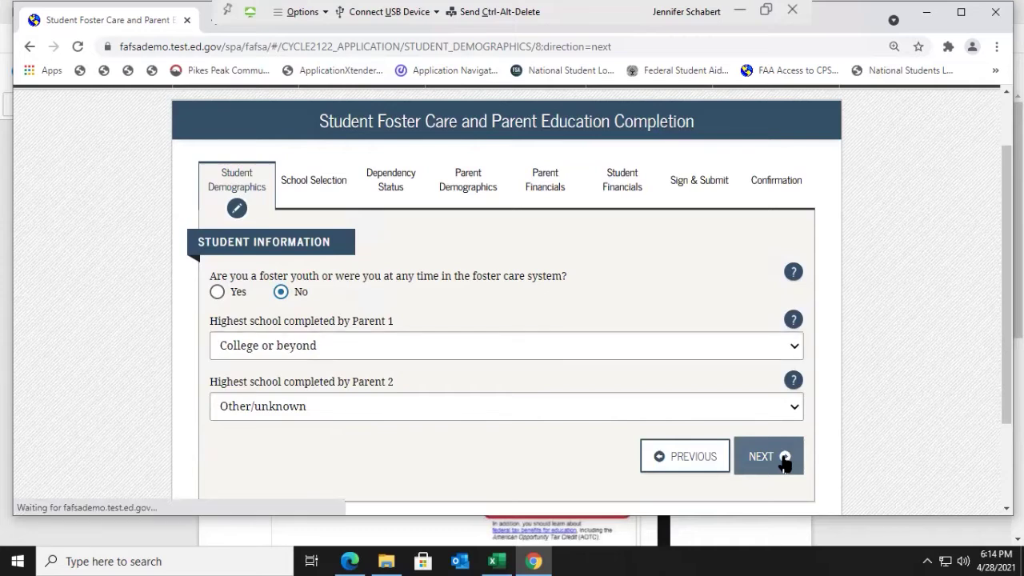
scroll(558, 374, "down", 1)
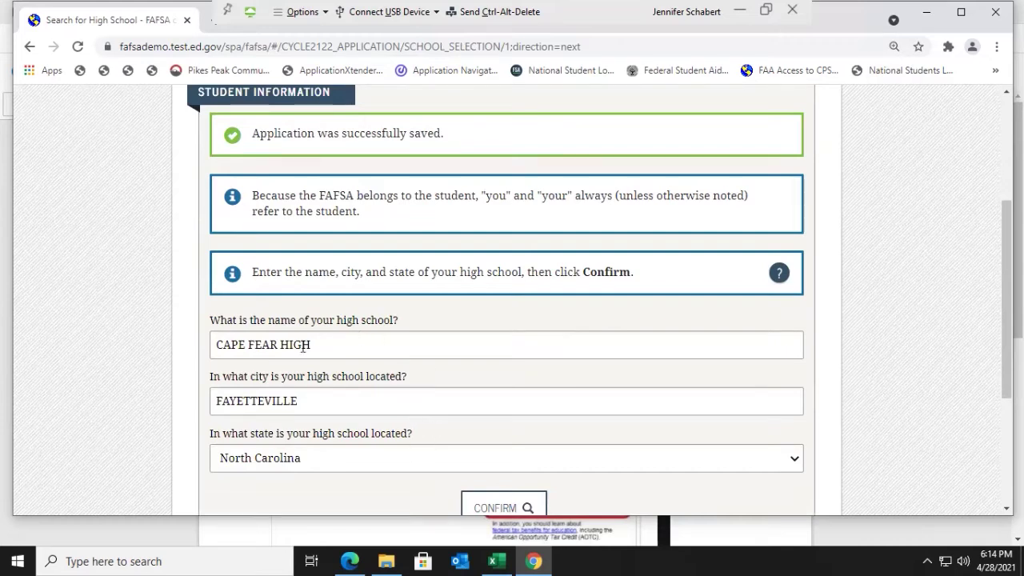
Step: Continue from the high school page to the college search page
scroll(323, 374, "down", 1)
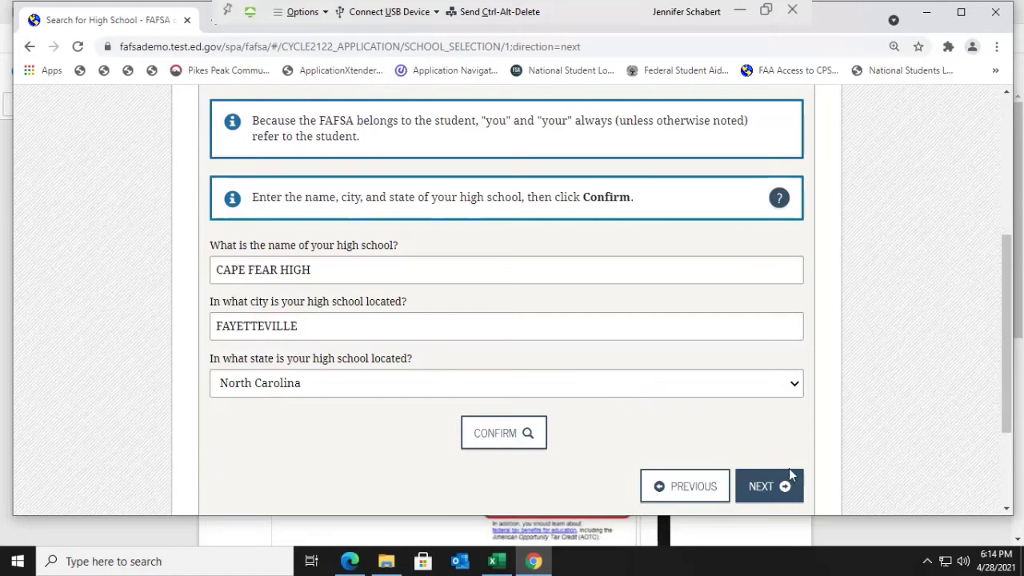
left_click(783, 490)
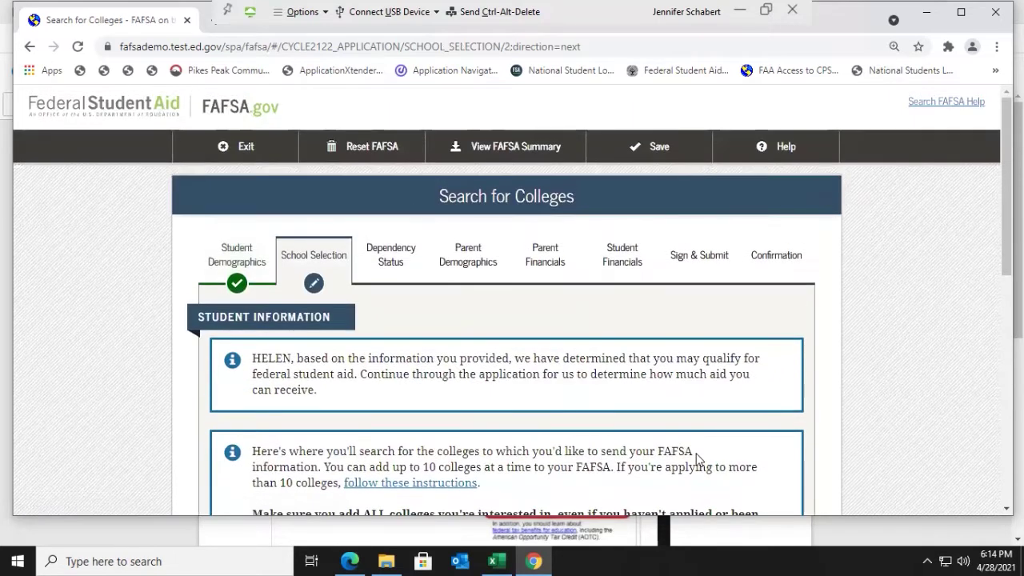
scroll(697, 458, "down", 2)
scroll(697, 458, "down", 1)
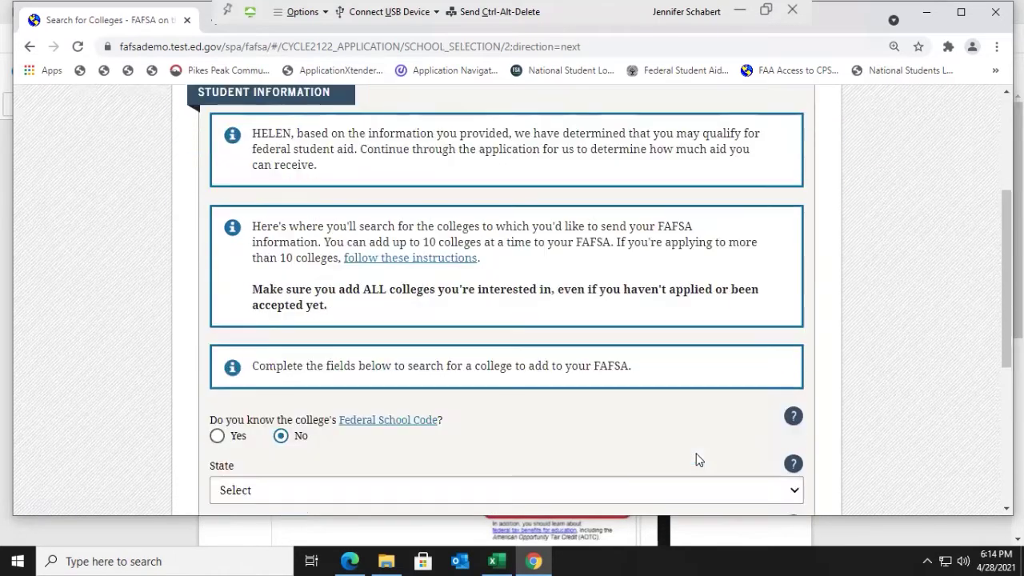
scroll(697, 459, "down", 1)
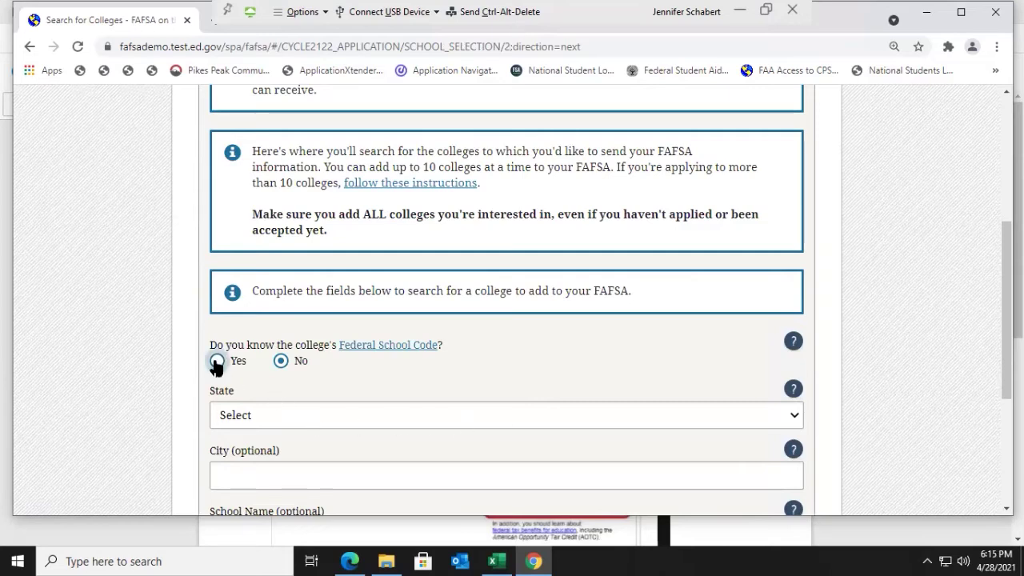
Step: Choose Yes for knowing the Federal School Code, enter 008896, and search
left_click(216, 362)
left_click(273, 452)
type("0088")
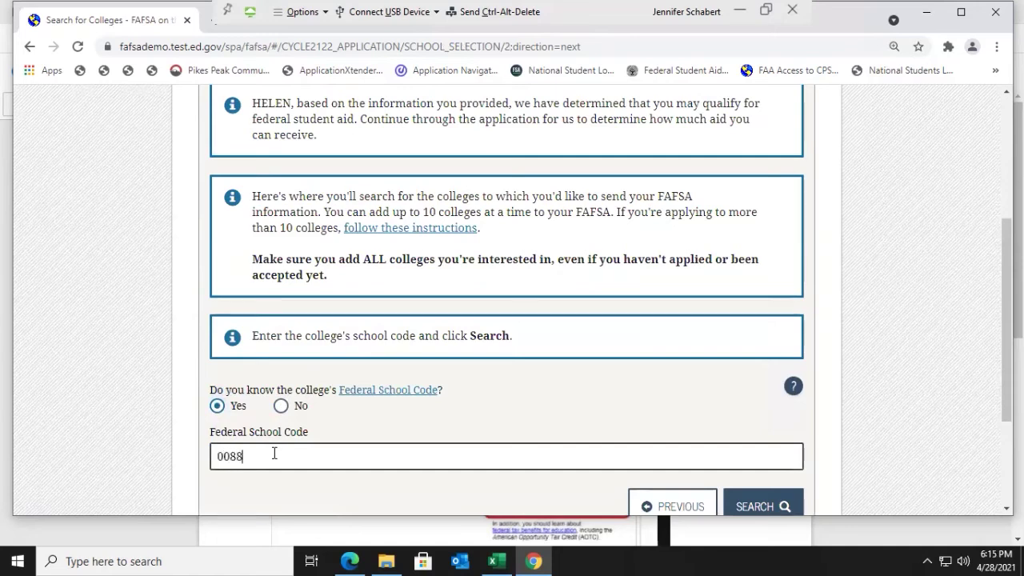
key("BackSpace")
key("BackSpace")
type("96")
scroll(758, 457, "down", 1)
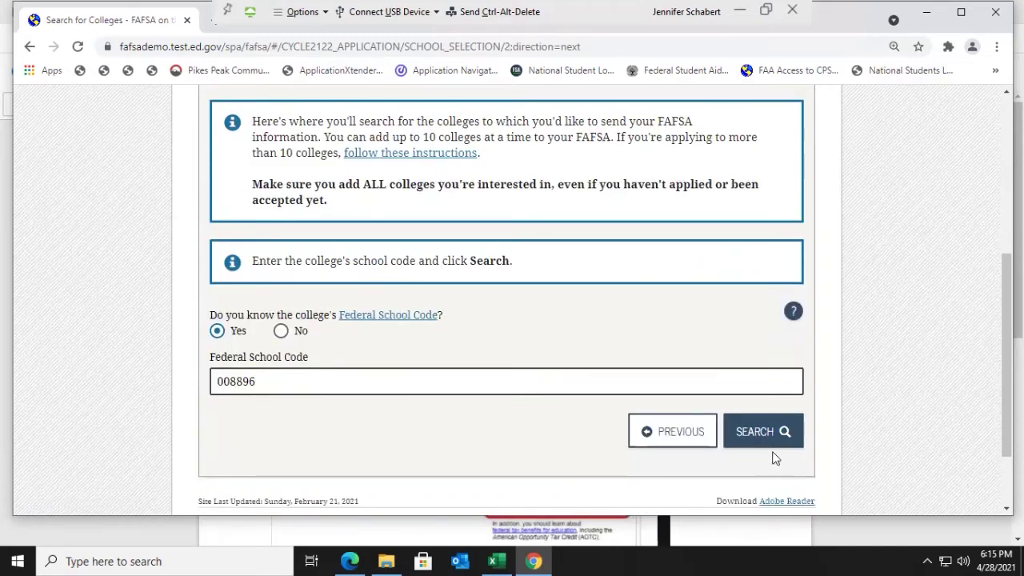
left_click(772, 432)
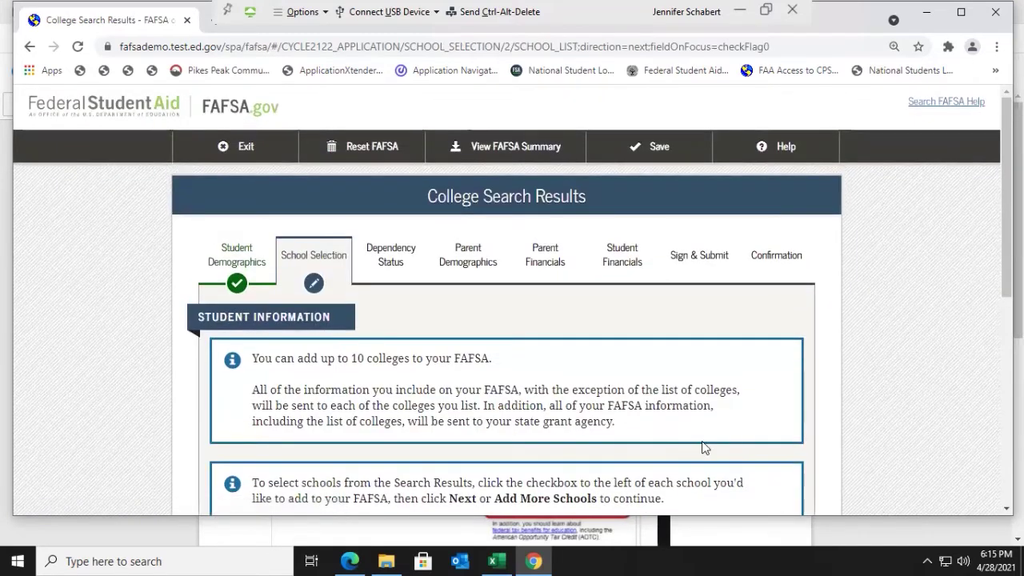
Step: Select Pikes Peak Community College (008896) in the results and continue
scroll(703, 448, "down", 4)
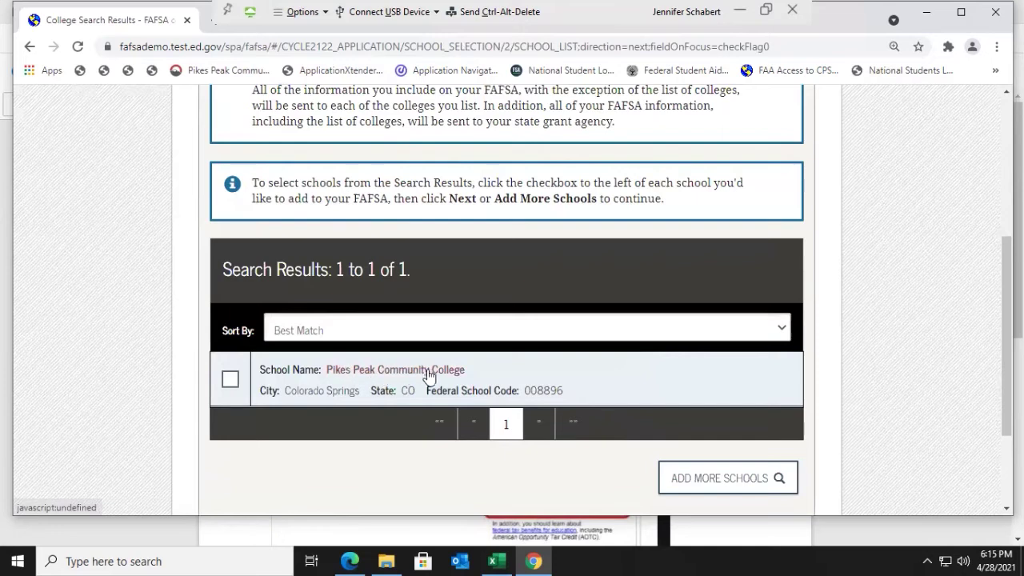
left_click(230, 382)
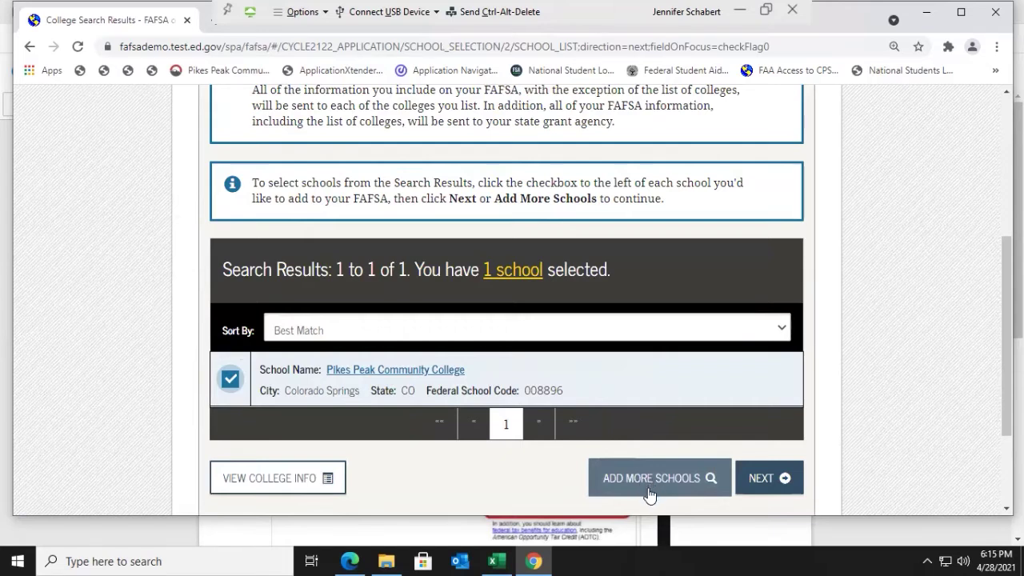
left_click(769, 482)
scroll(598, 465, "down", 2)
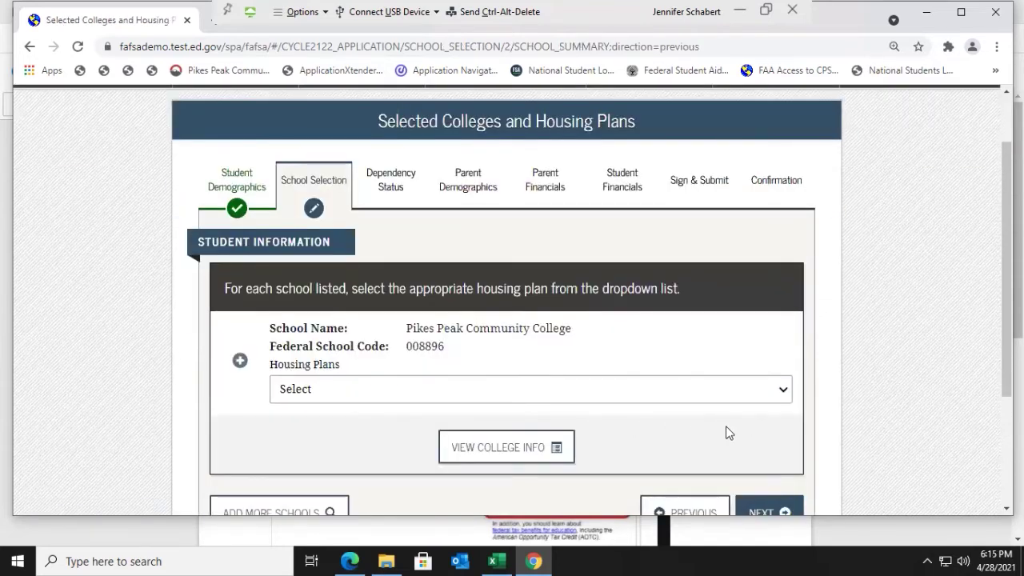
Step: Choose With Parent as Pikes Peak Community College's housing plan and save it
left_click(780, 389)
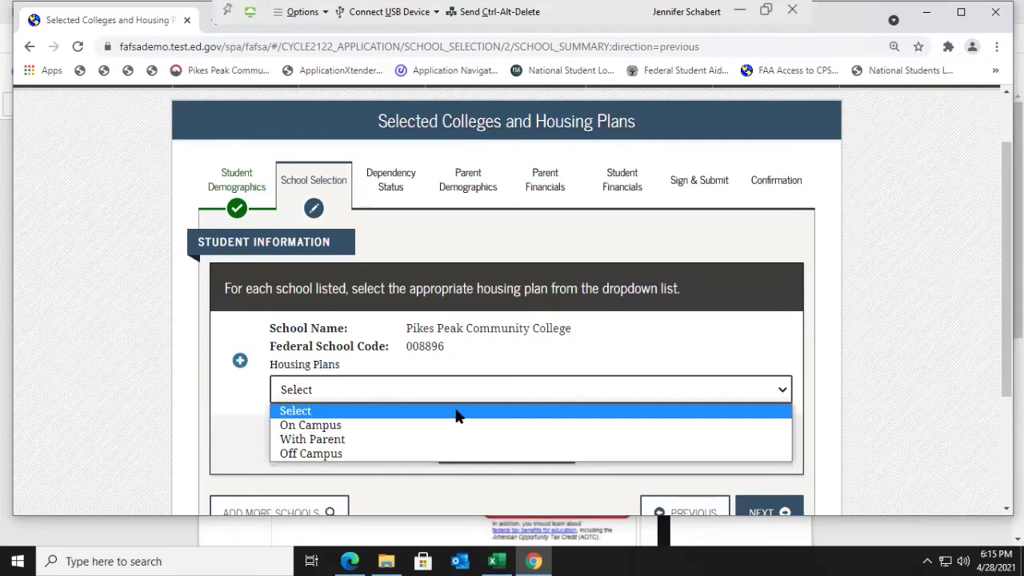
left_click(373, 440)
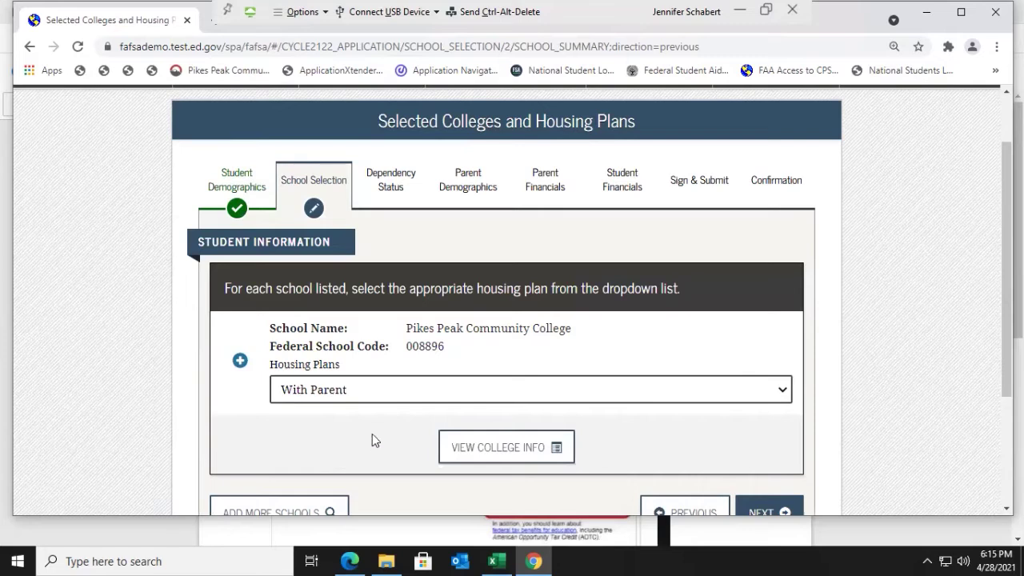
scroll(376, 437, "down", 3)
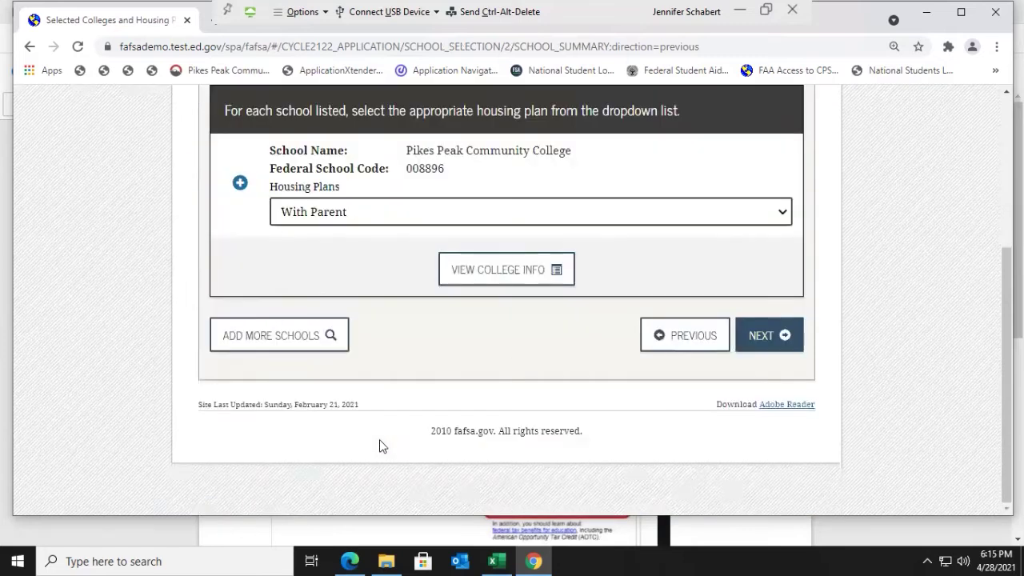
left_click(786, 345)
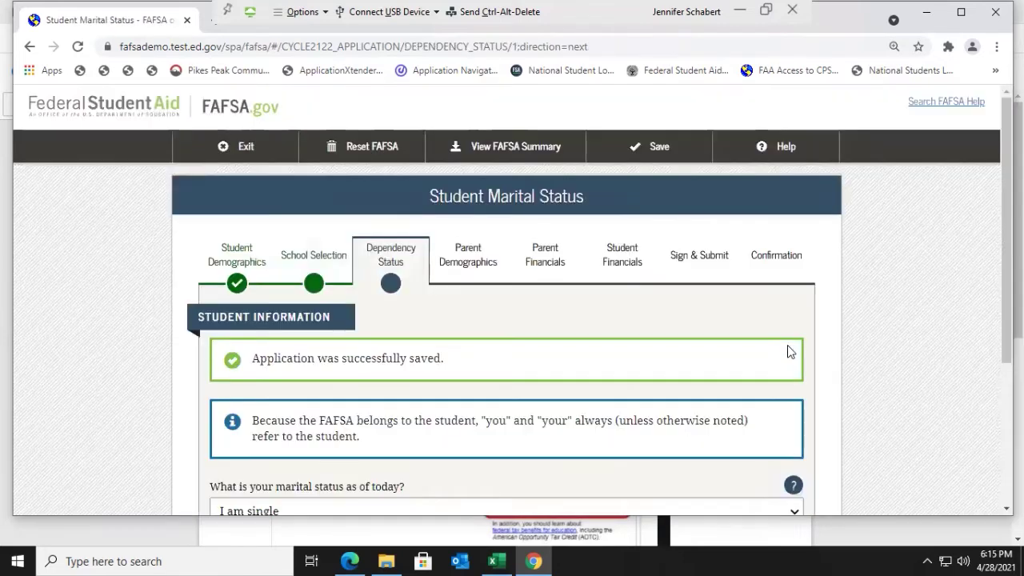
Step: Scroll through the Student Marital Status page showing 'I am single'
scroll(841, 379, "down", 1)
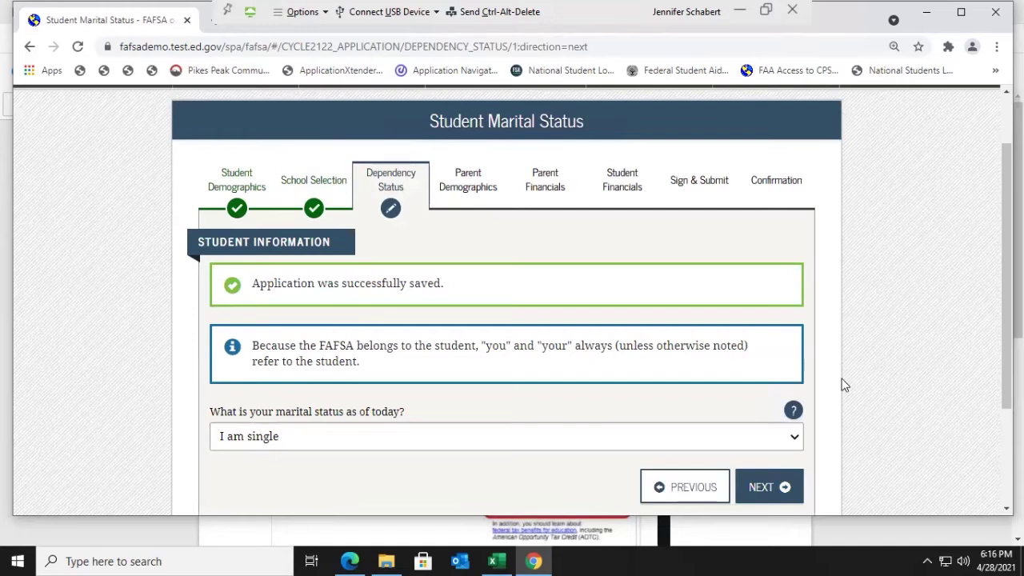
scroll(841, 373, "down", 1)
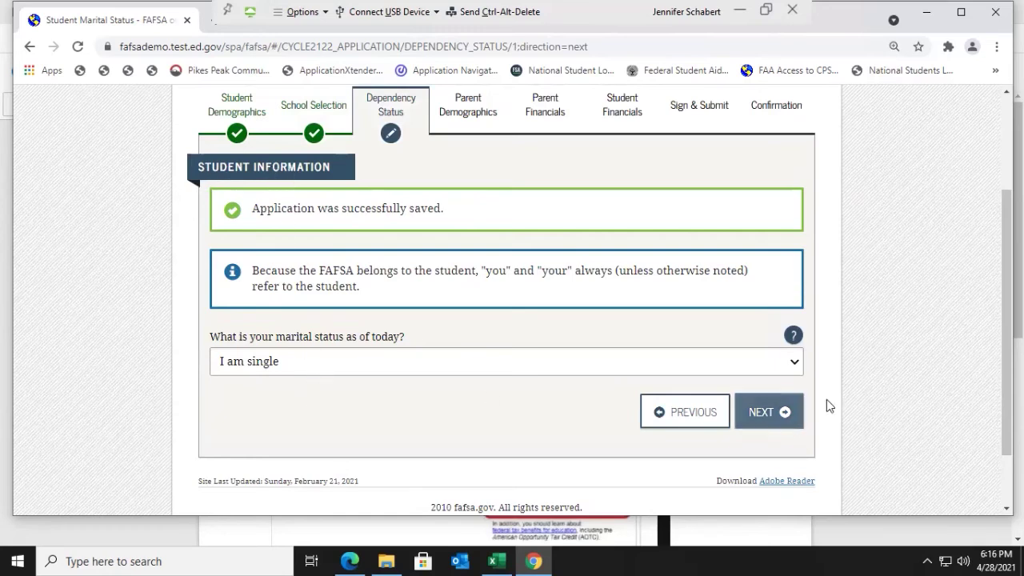
Step: Continue past the single marital status and the no-dependents page
left_click(775, 420)
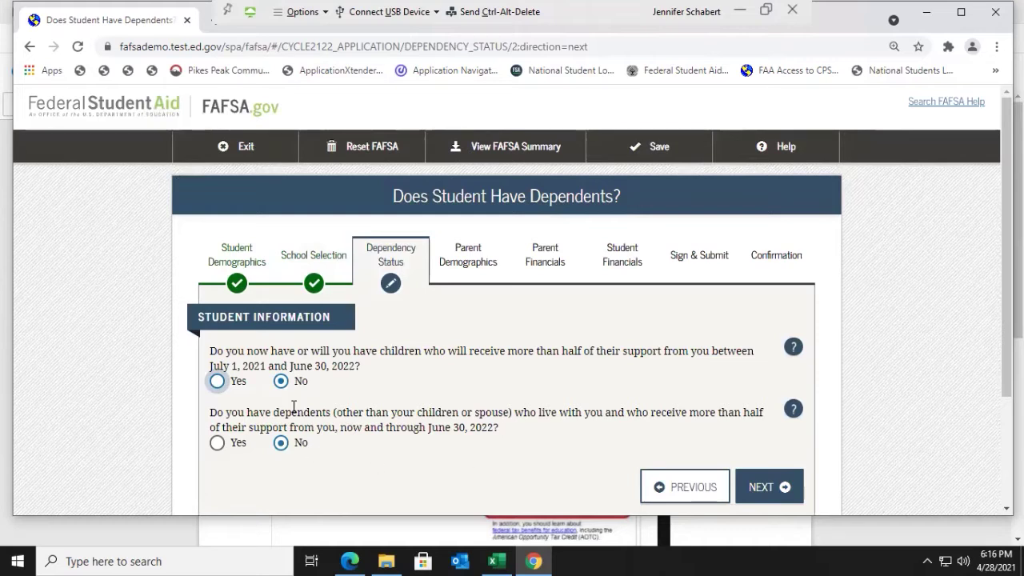
left_click(772, 487)
scroll(625, 389, "down", 1)
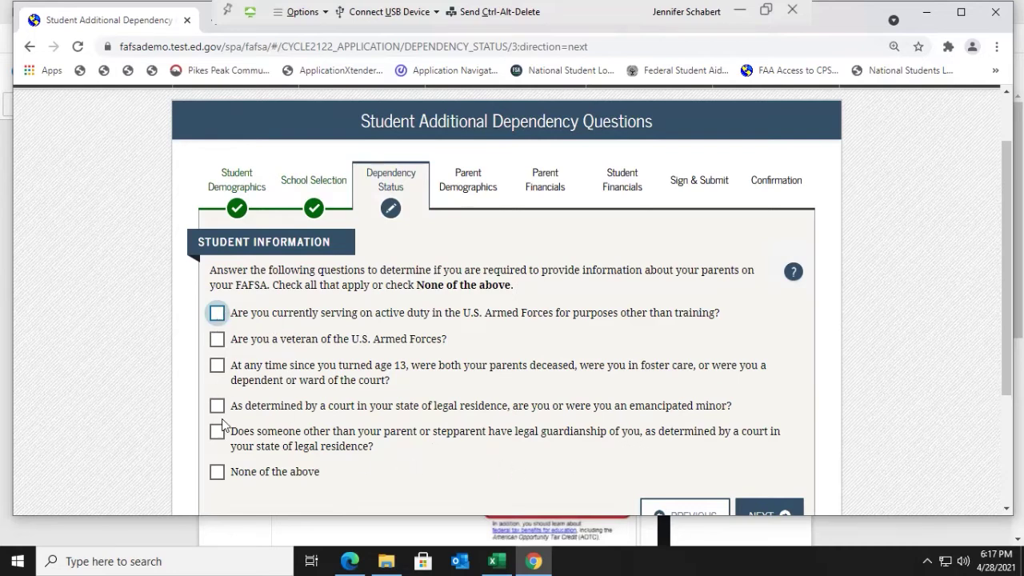
Step: Tick None of the above for dependency, then answer No on homelessness since July 1, 2020
left_click(217, 473)
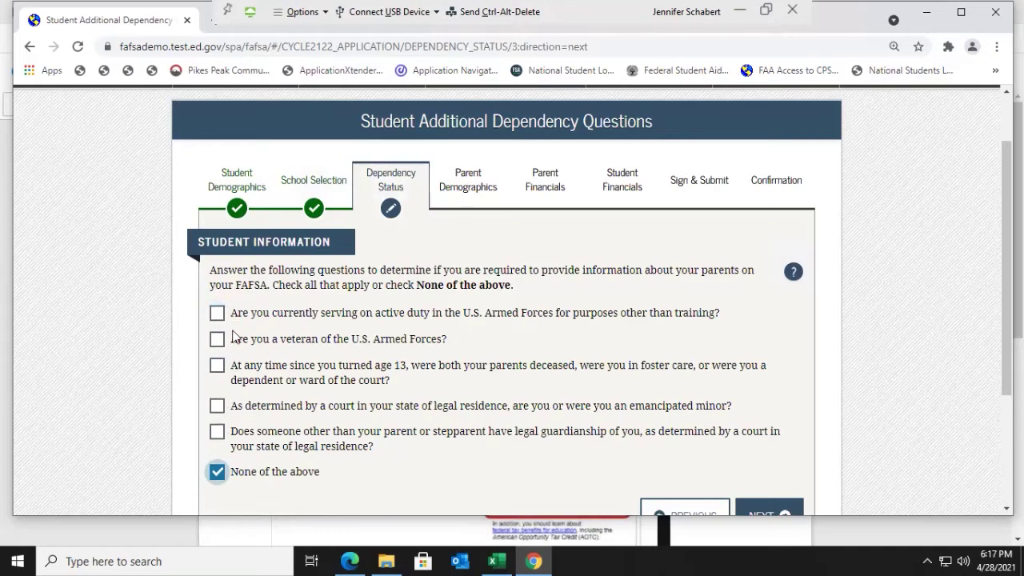
scroll(300, 364, "down", 1)
left_click(784, 440)
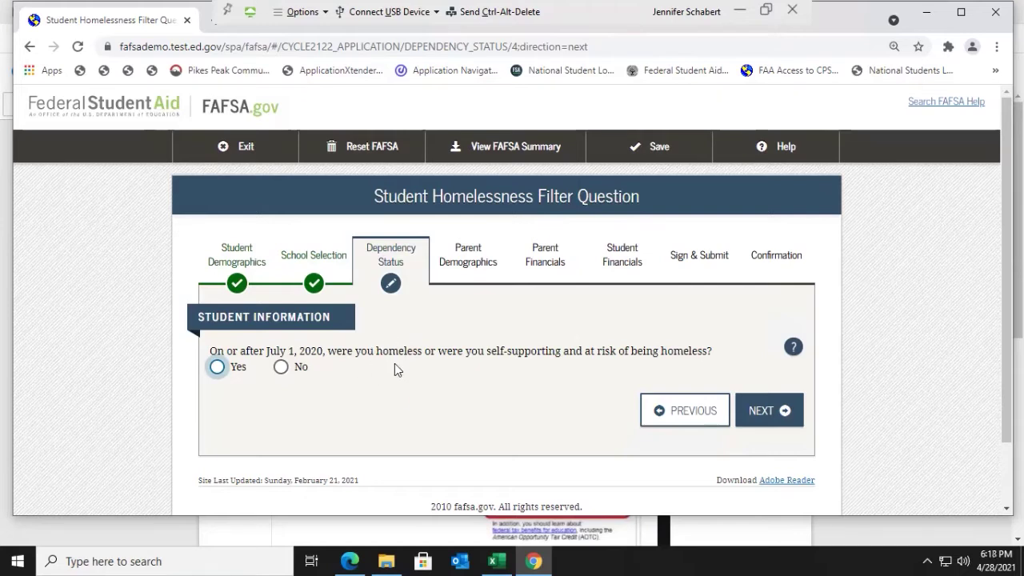
left_click(280, 366)
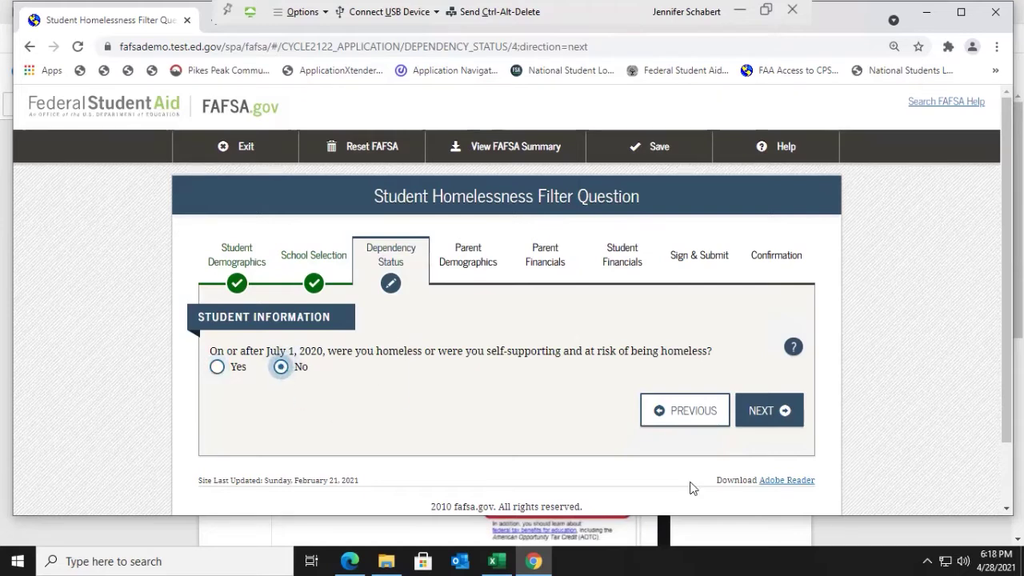
Step: Continue to the Dependent Student page, keeping 'I will provide information about my parent(s)'
left_click(780, 412)
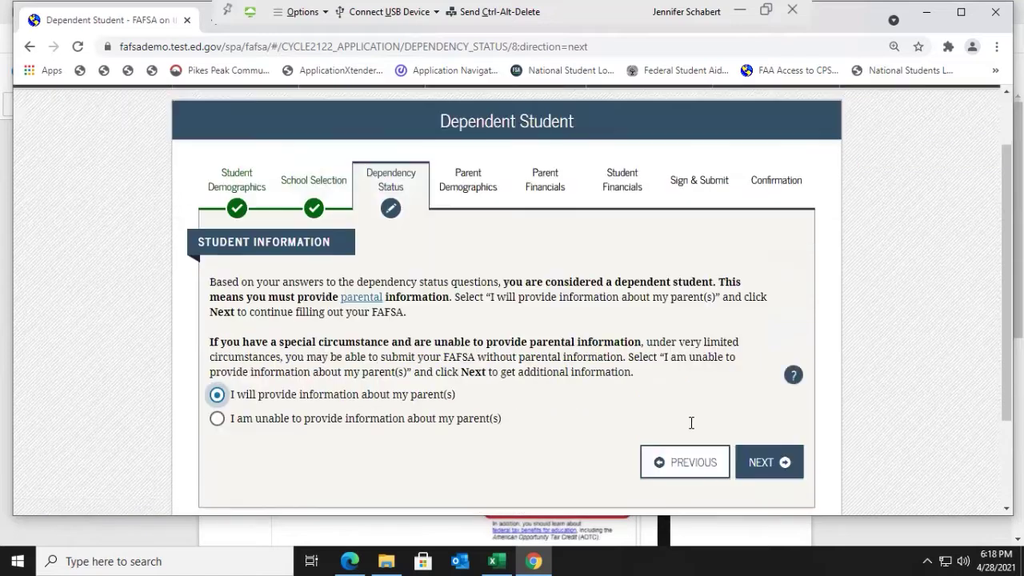
scroll(691, 422, "down", 1)
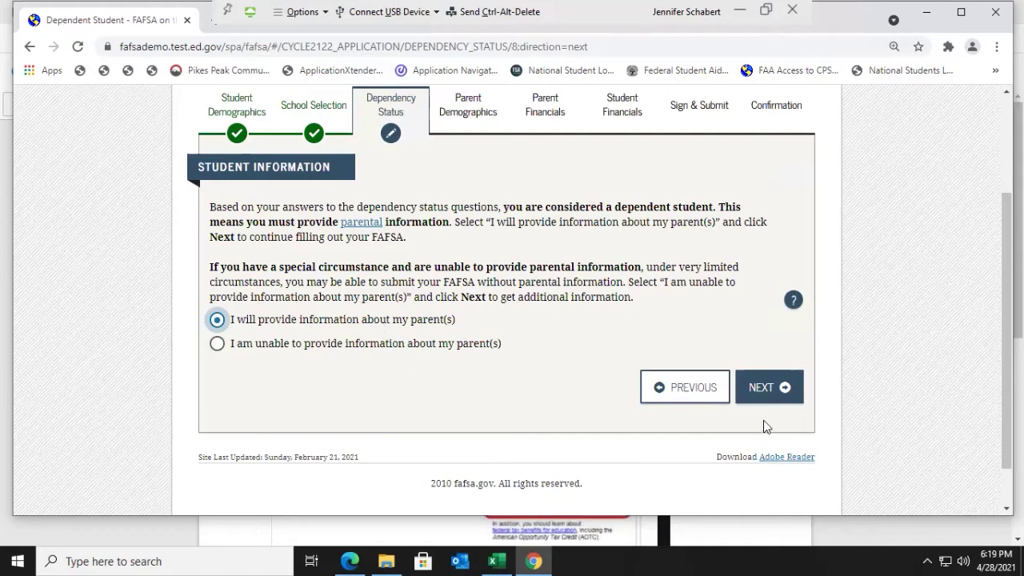
Step: Finish Dependency Status and open Parent Marital Status (Married or Remarried, 02/1999)
left_click(779, 398)
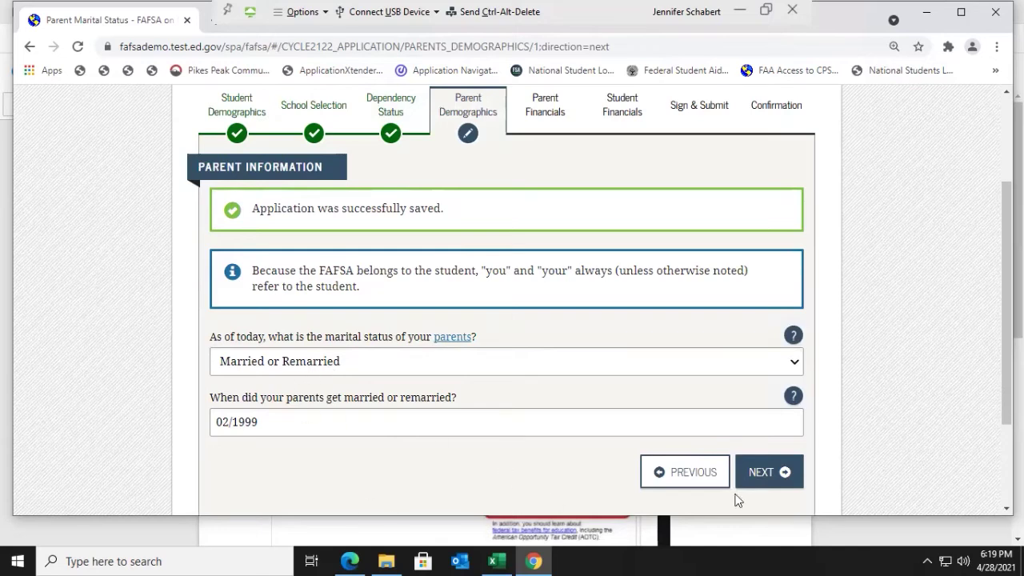
Step: Move to the parent's personal information page and enter the parent's e-mail address
left_click(760, 473)
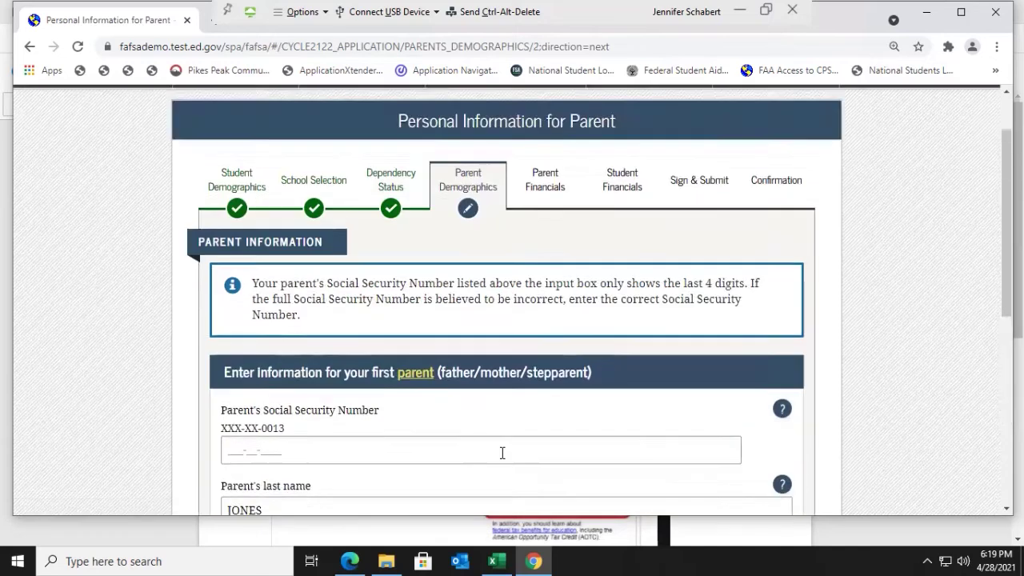
scroll(501, 452, "down", 1)
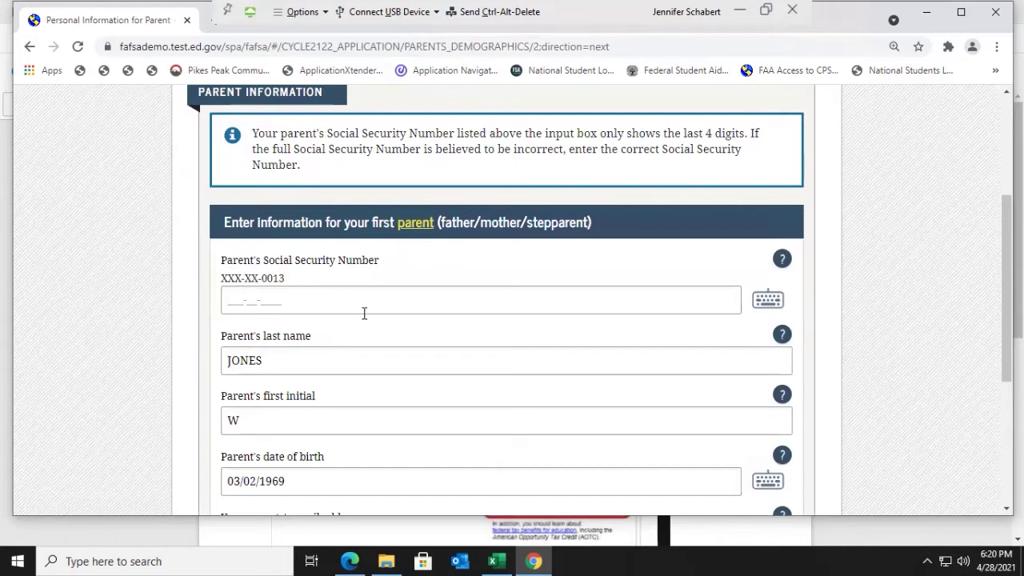
scroll(364, 312, "down", 1)
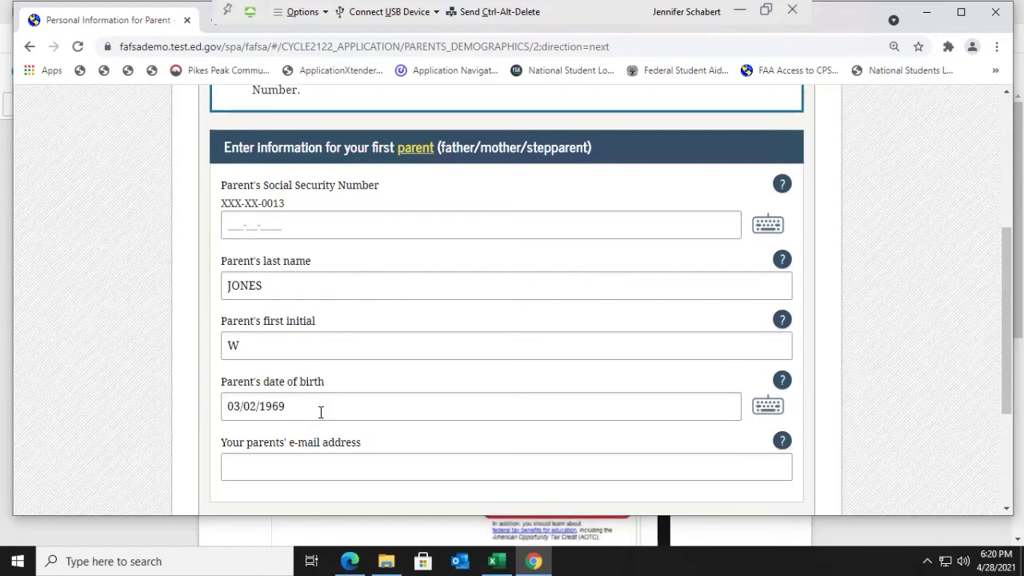
left_click(297, 462)
type("parent@")
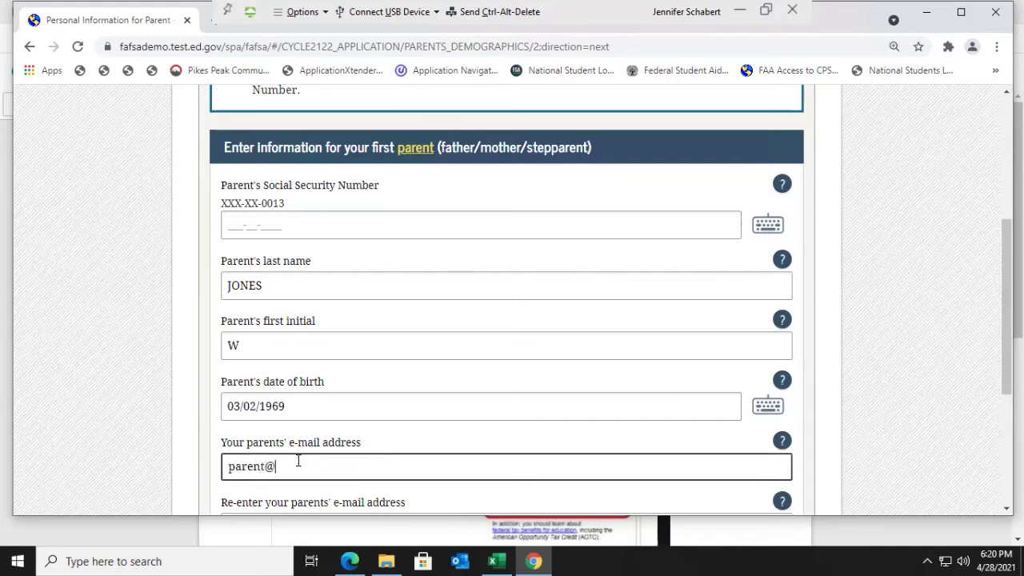
type("email.com")
scroll(683, 416, "down", 2)
Step: Copy the e-mail into the Re-enter e-mail field so both match, and continue
left_click(774, 454)
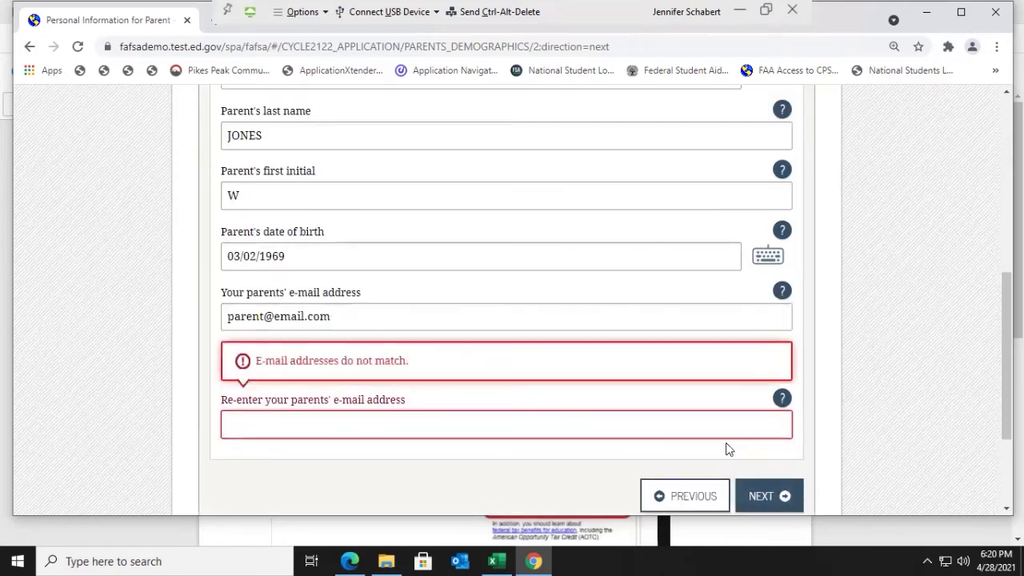
left_click_drag(347, 315, 211, 321)
key("ctrl+c")
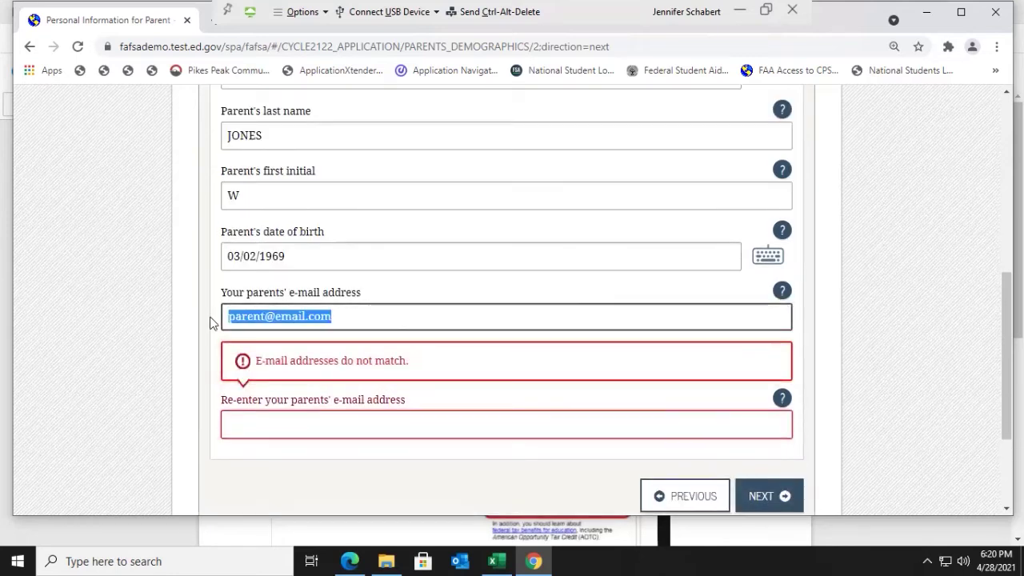
left_click(263, 418)
key("ctrl+v")
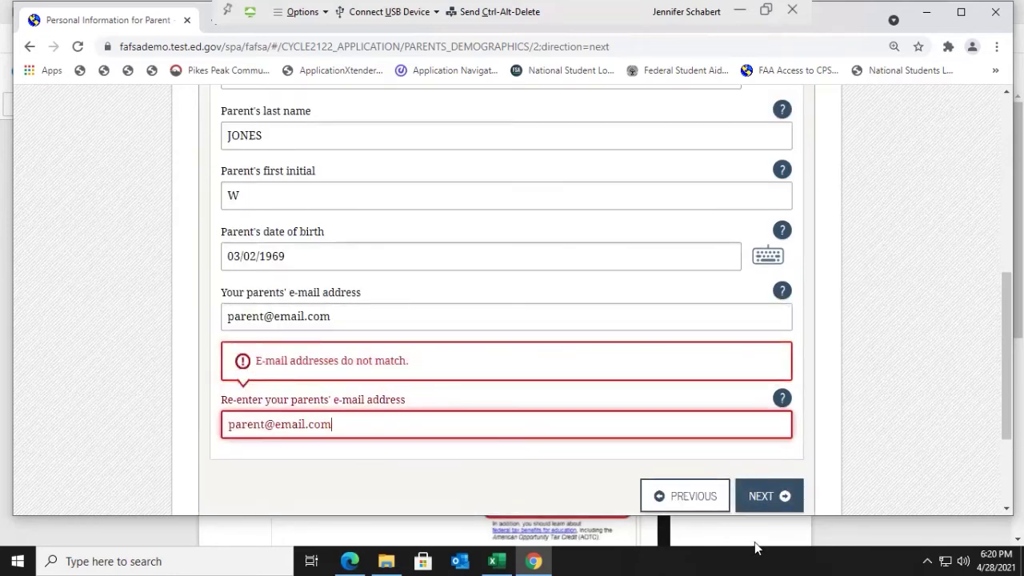
left_click(766, 504)
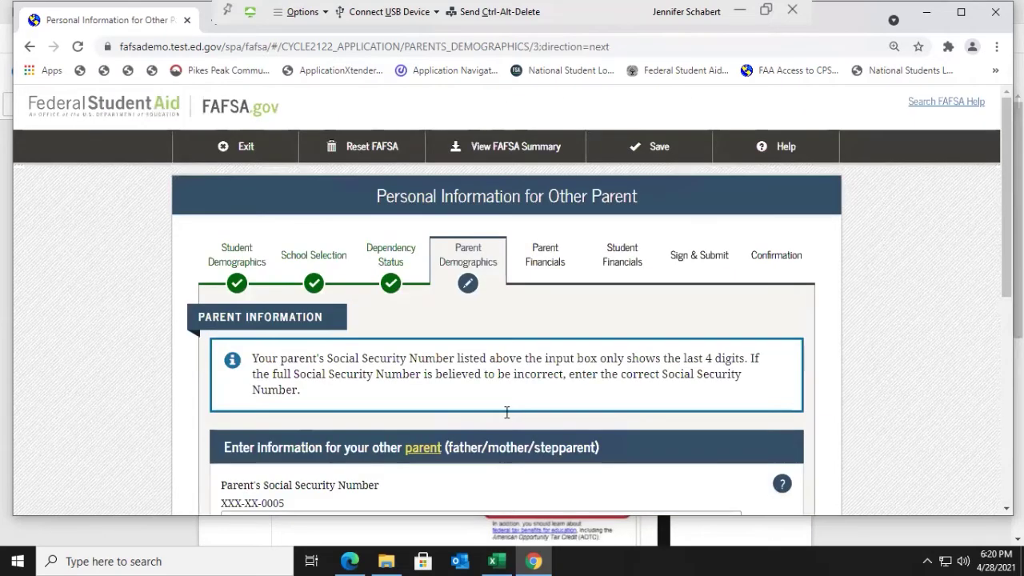
Step: Confirm the other parent's details and the parents' North Carolina residency since 04/2016
scroll(504, 412, "down", 3)
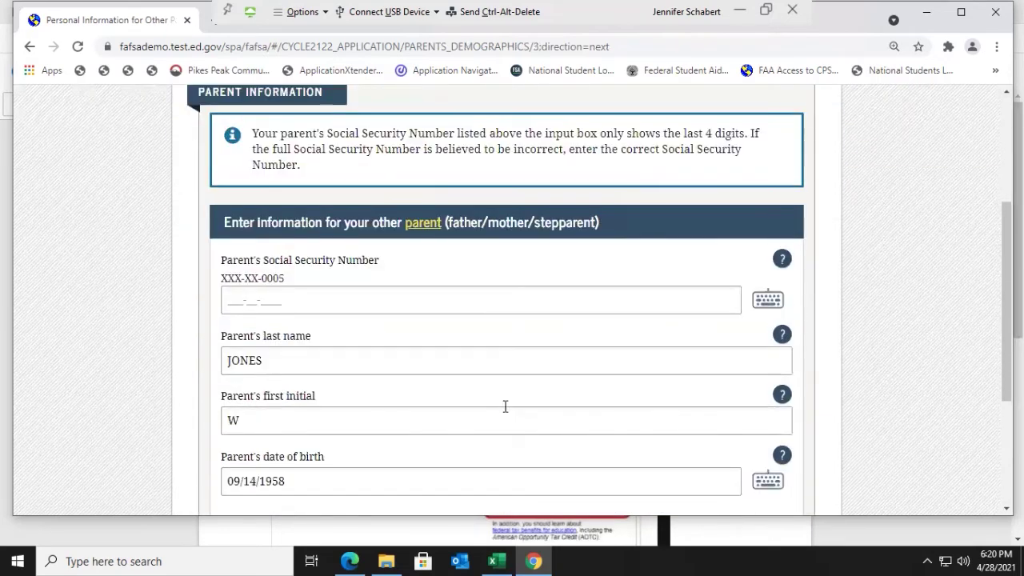
scroll(504, 408, "down", 1)
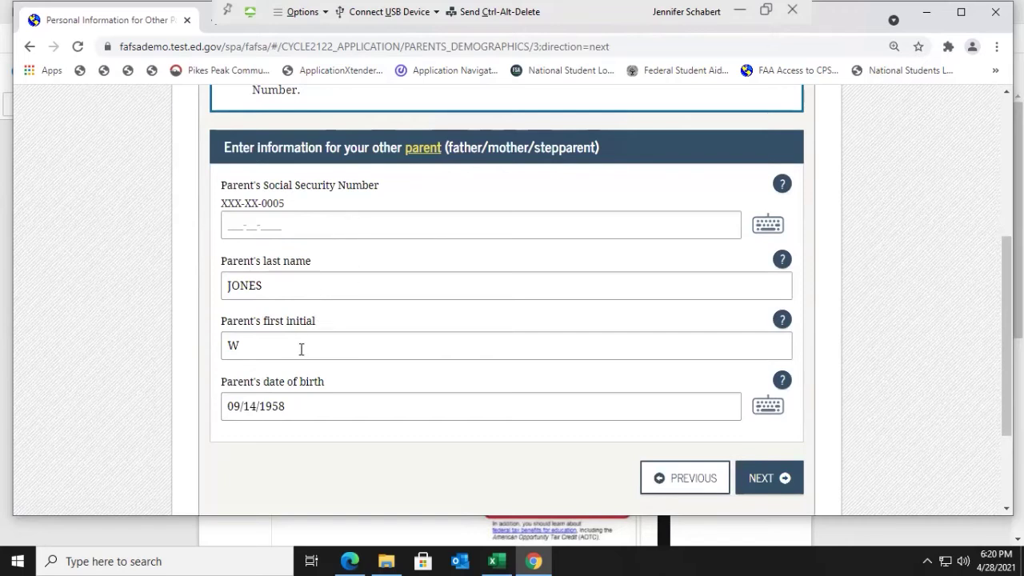
left_click(795, 491)
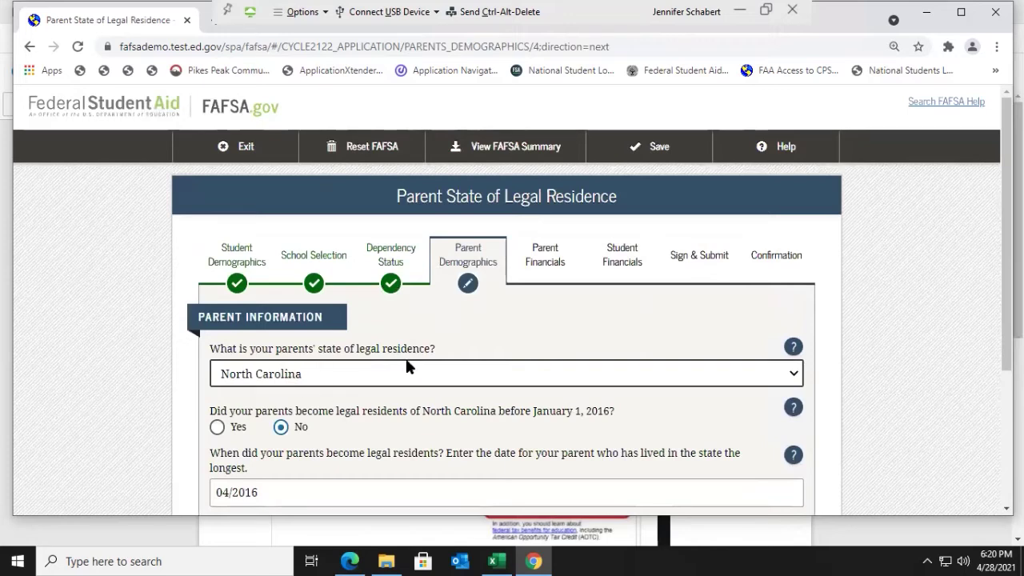
scroll(407, 365, "down", 1)
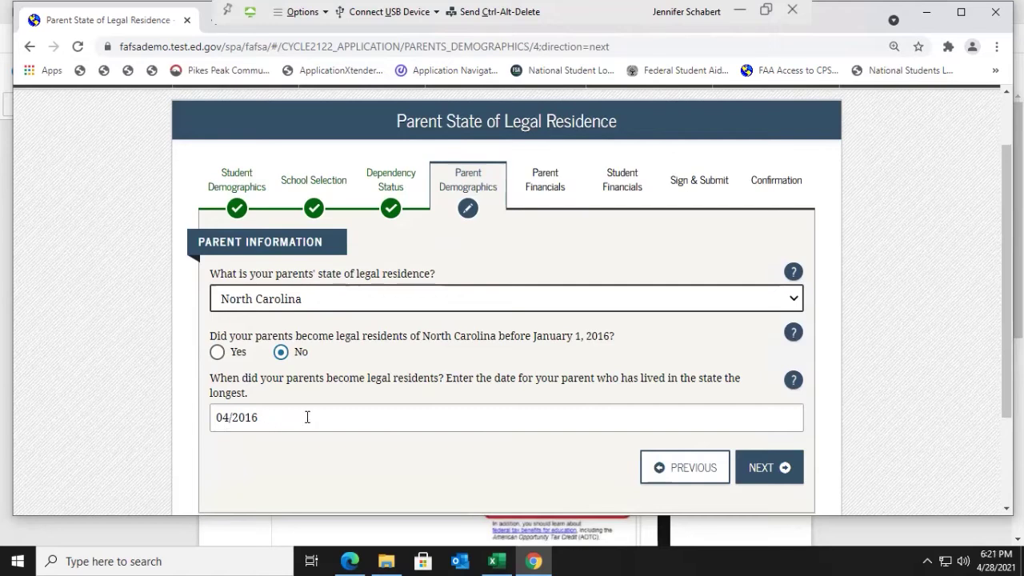
left_click(772, 467)
Step: Enter 2 for the parents' other children, and change Number in College from 1 to 2
scroll(672, 438, "down", 1)
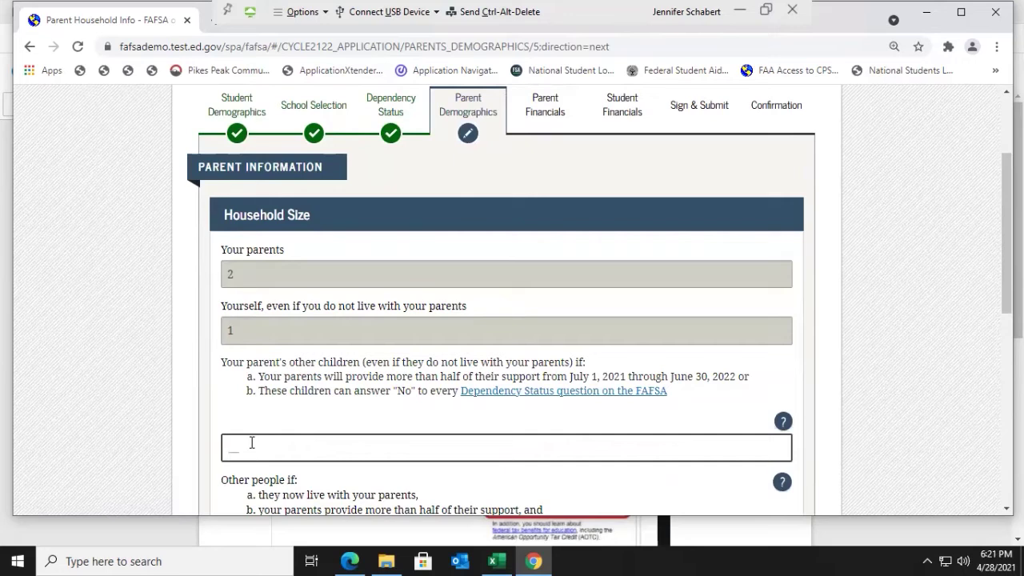
type("2")
scroll(316, 445, "down", 2)
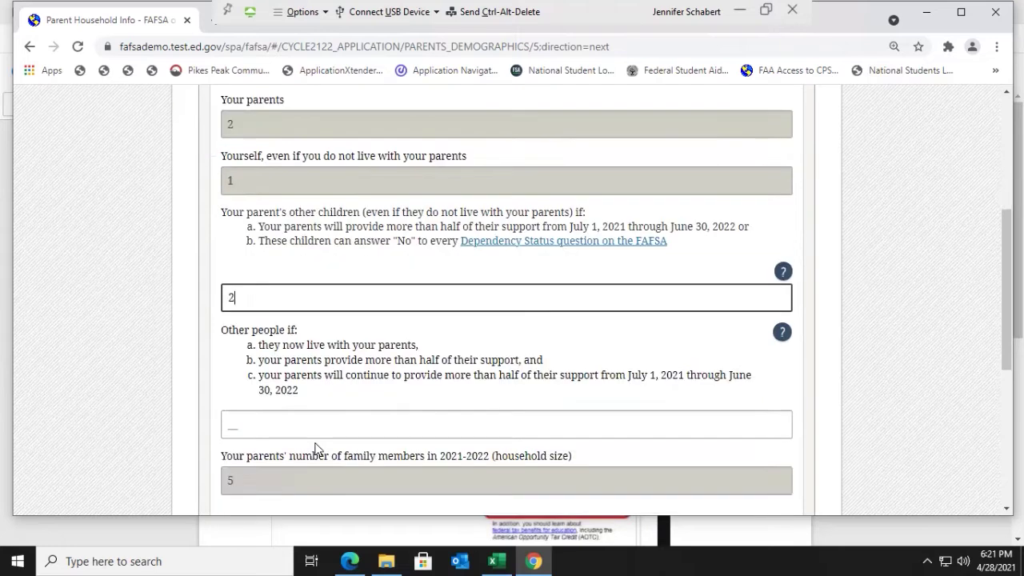
scroll(316, 448, "down", 1)
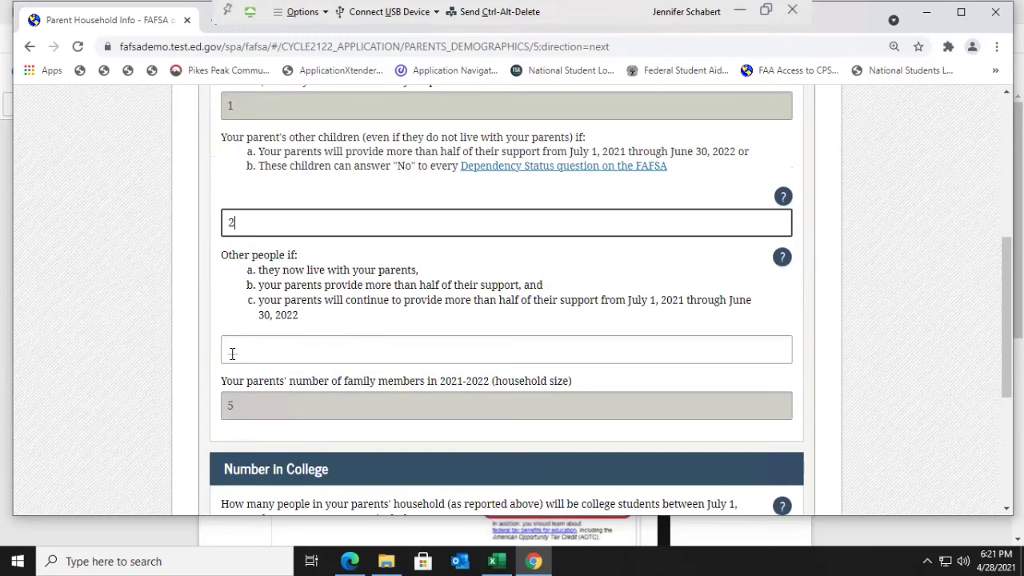
scroll(231, 353, "down", 1)
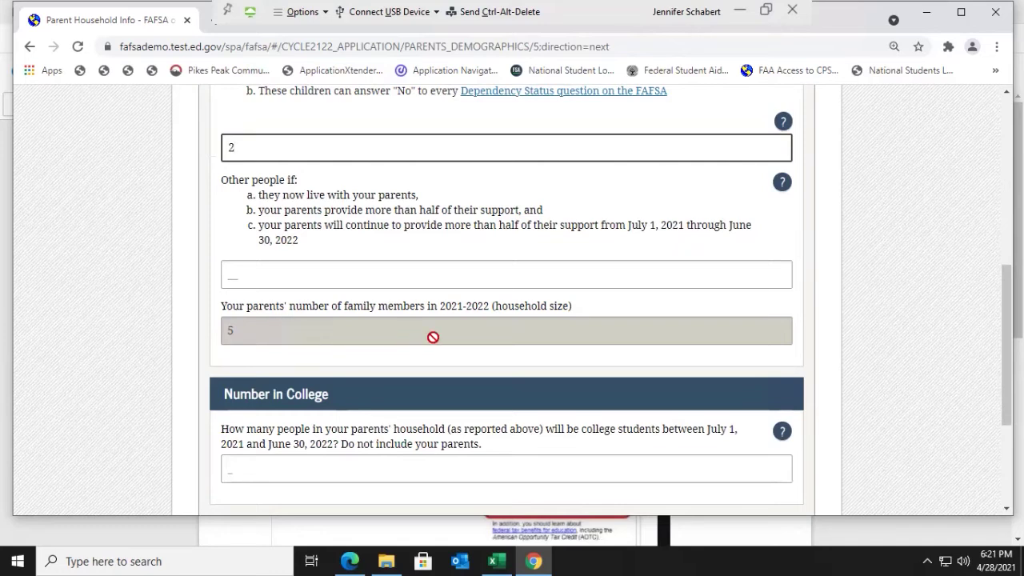
scroll(432, 337, "down", 1)
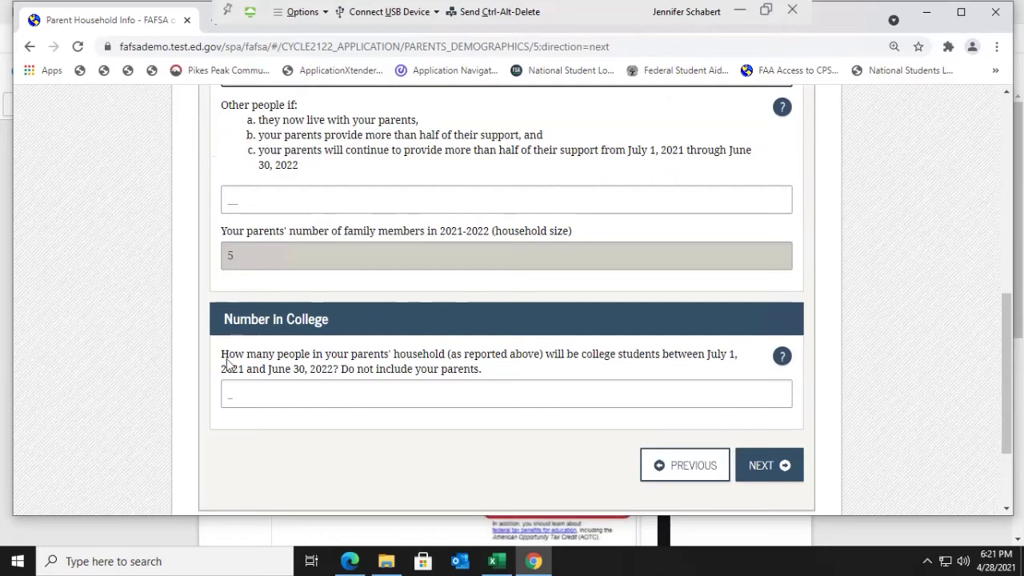
left_click(242, 392)
type("1")
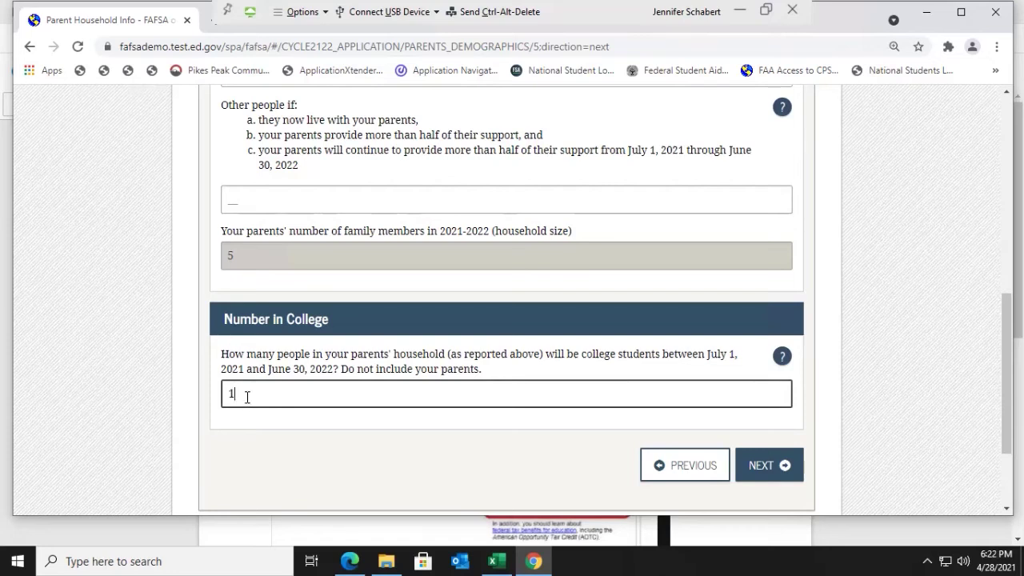
key("BackSpace")
type("2")
Step: Save the household size of 5 and 2 in college, and review the Parent Tax Filing Status page
left_click(778, 473)
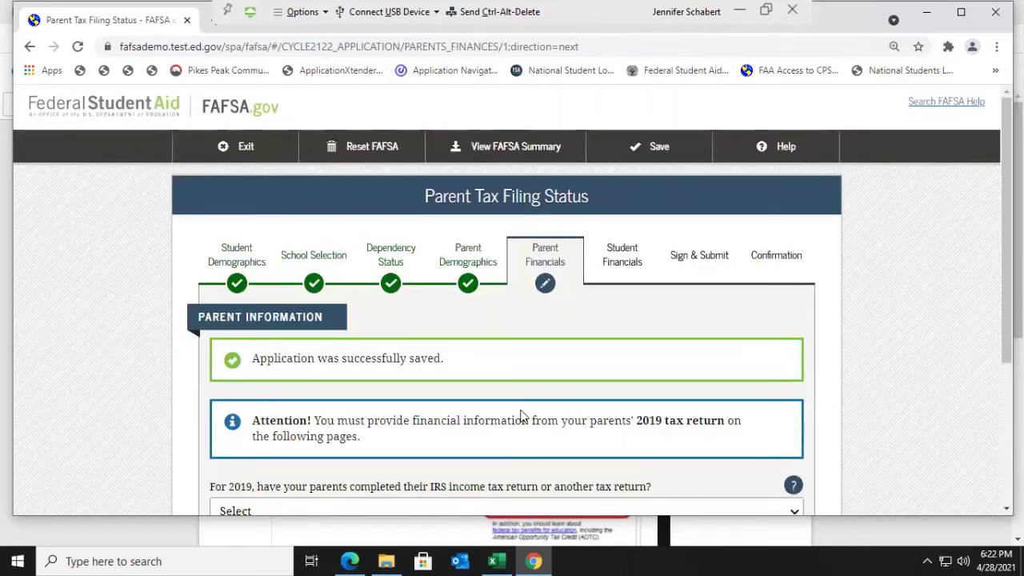
scroll(520, 415, "down", 1)
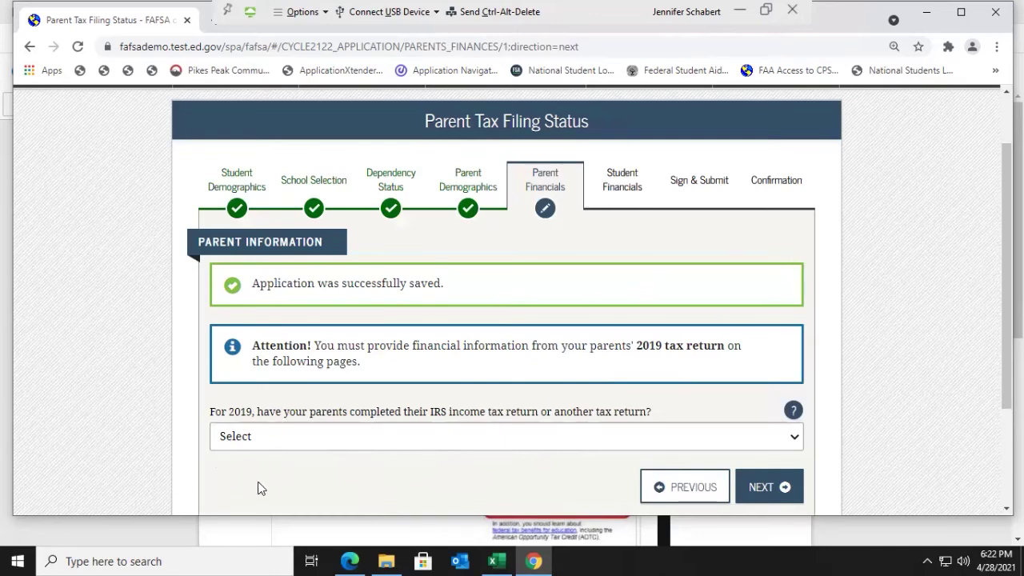
scroll(682, 425, "down", 1)
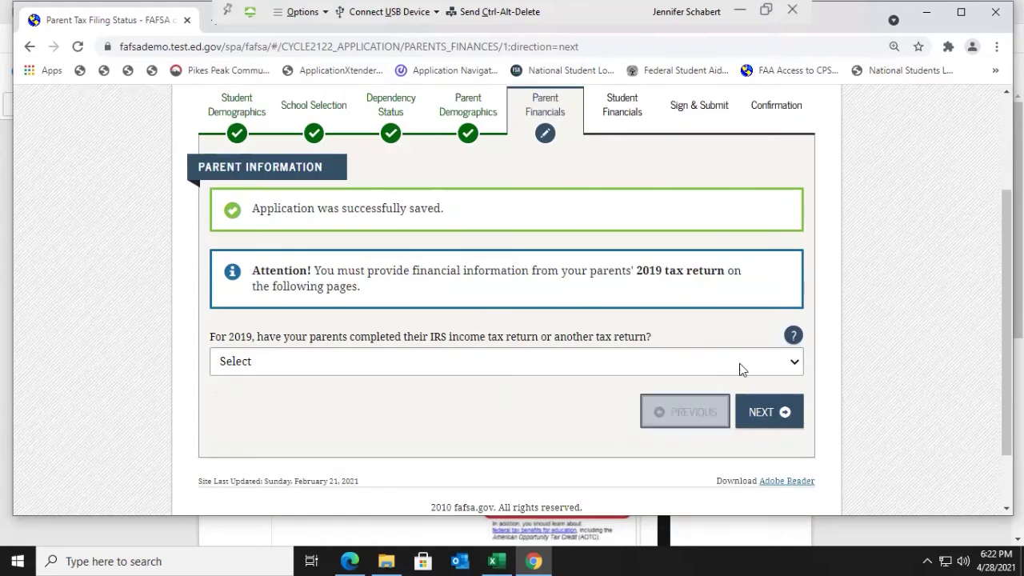
Step: Answer the three 2019 tax questions: Already completed, IRS 1040, Married-Filed Joint Return
left_click(793, 362)
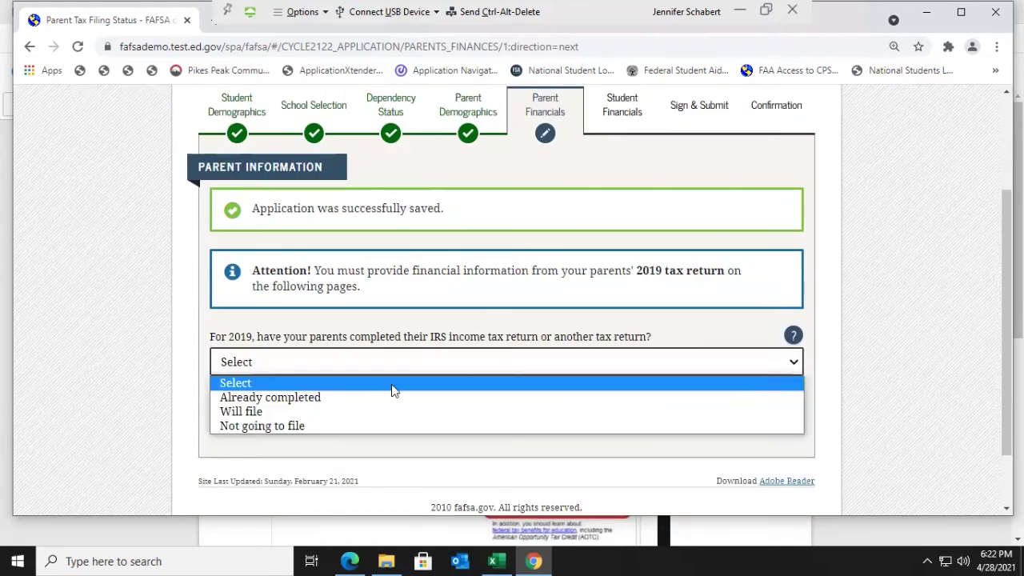
left_click(318, 403)
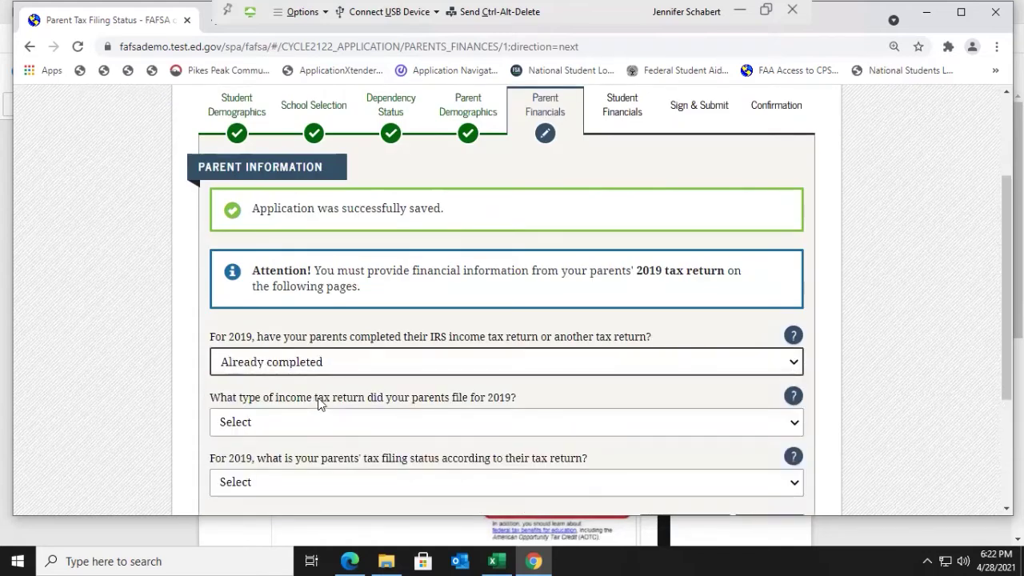
scroll(319, 403, "down", 1)
left_click(336, 347)
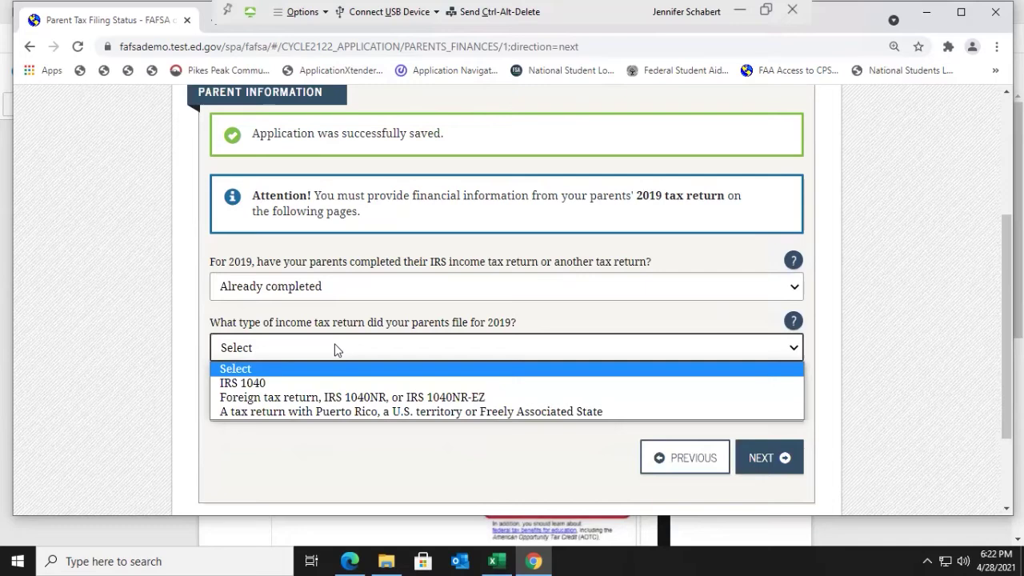
left_click(322, 384)
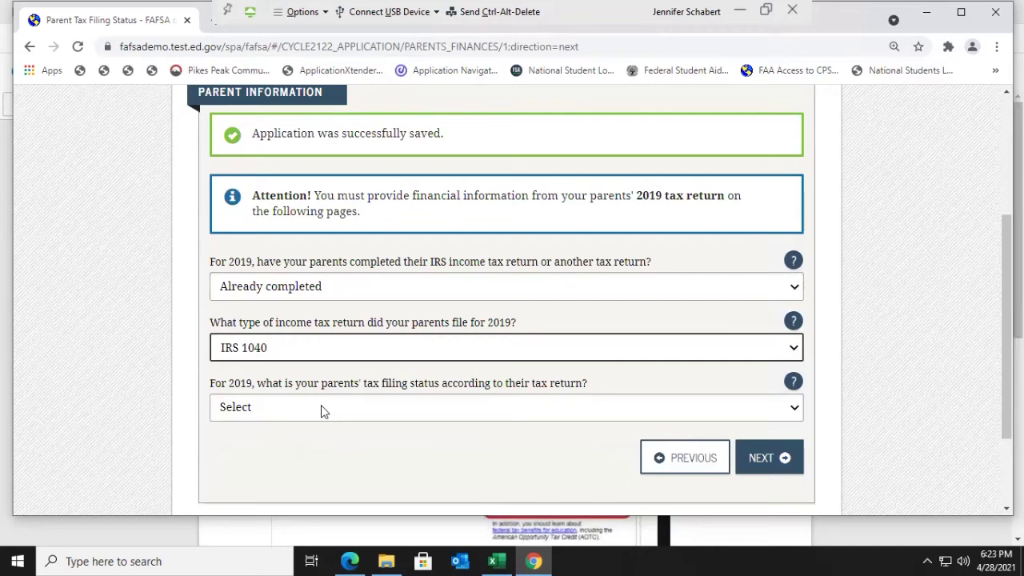
left_click(321, 404)
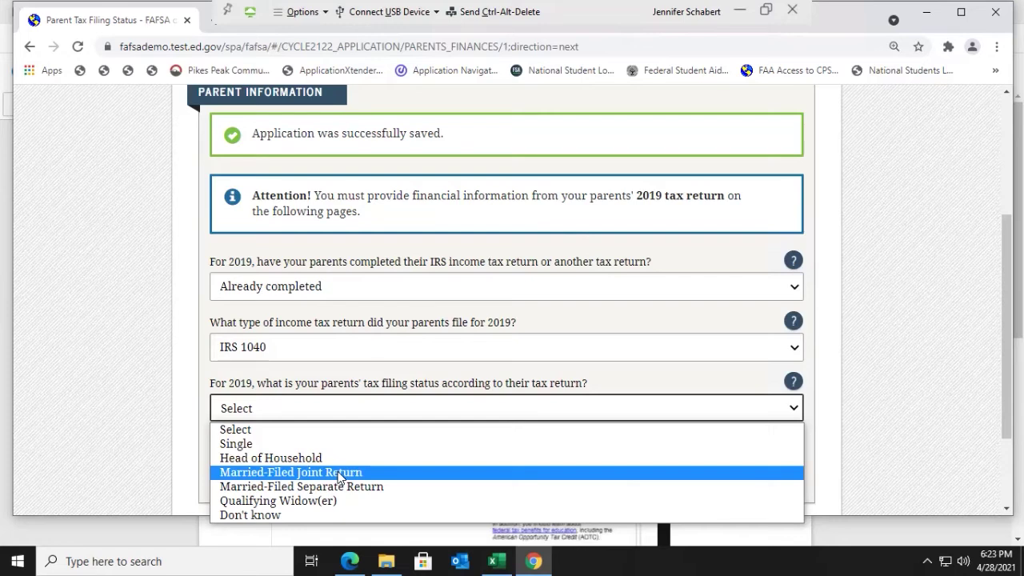
left_click(339, 472)
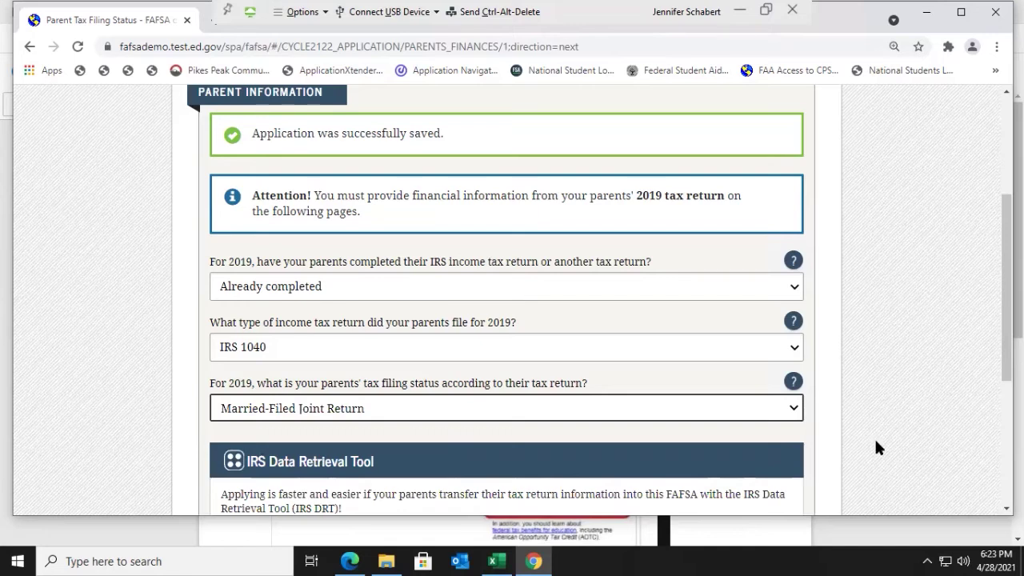
scroll(875, 441, "down", 1)
scroll(877, 447, "down", 1)
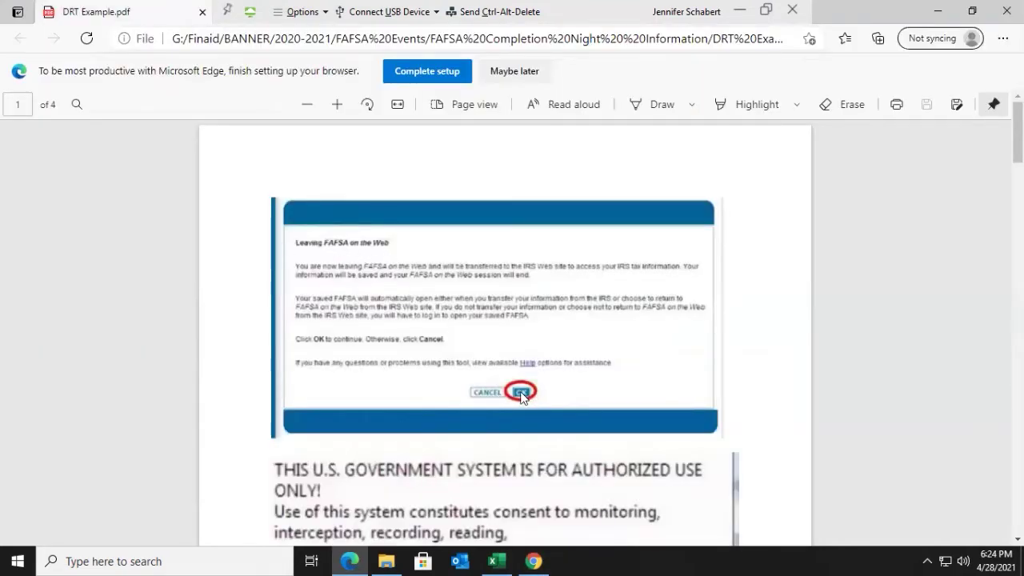
Step: Scroll DRT Example.pdf from page 2 down to its IRS tax information page on page 3
scroll(521, 398, "down", 3)
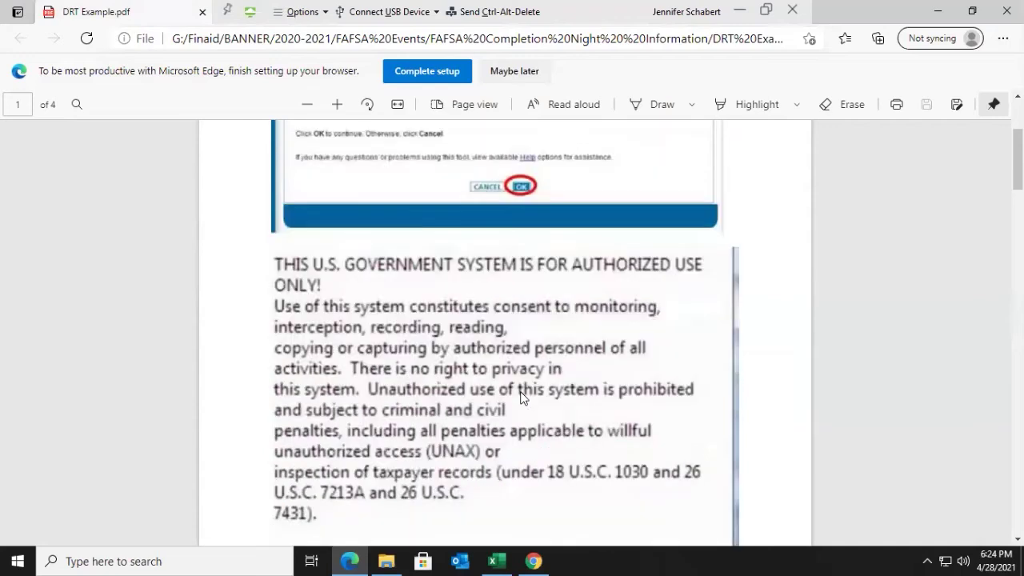
scroll(528, 382, "down", 1)
scroll(527, 386, "down", 1)
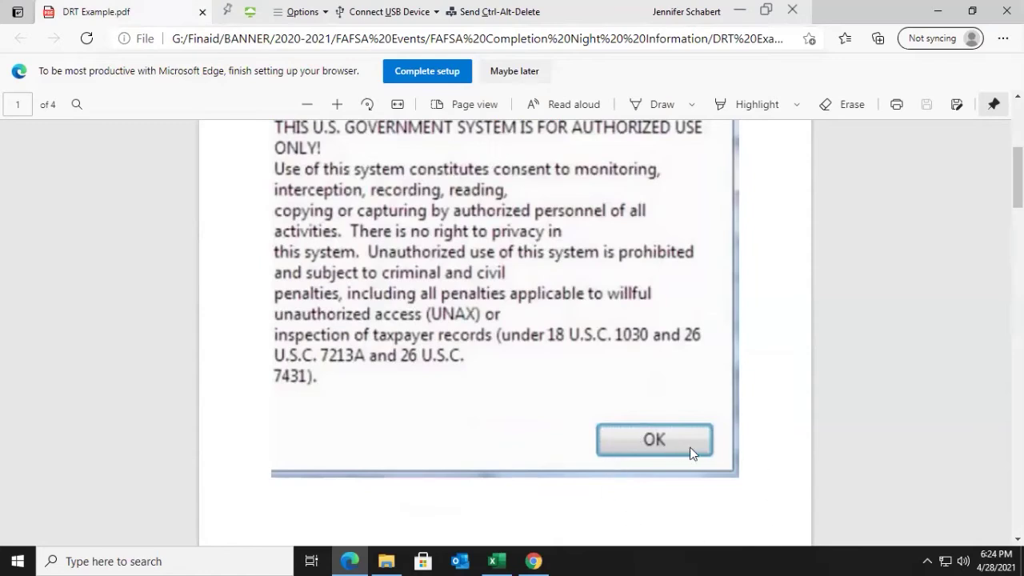
scroll(691, 452, "down", 3)
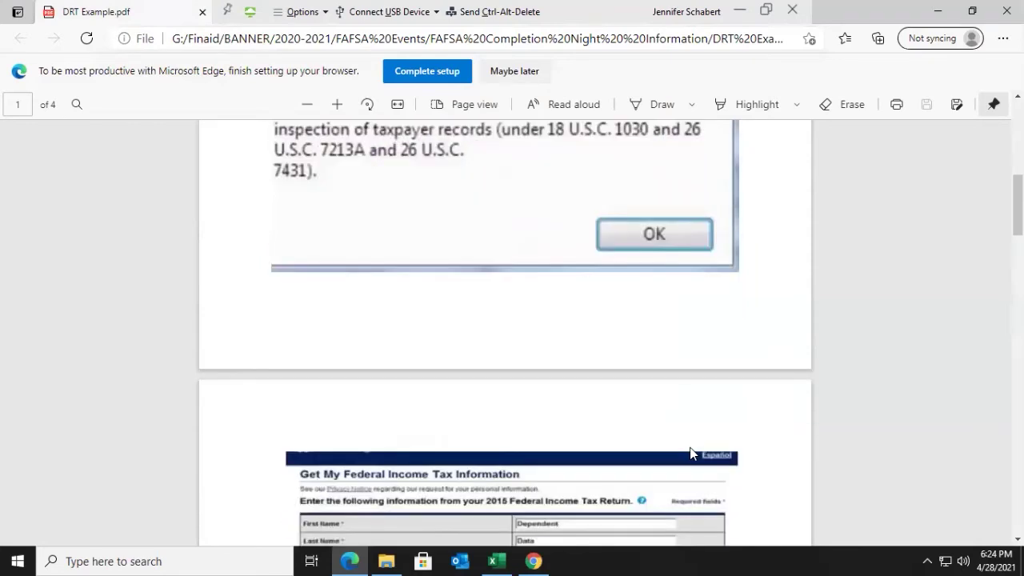
scroll(691, 453, "down", 2)
scroll(691, 453, "down", 2)
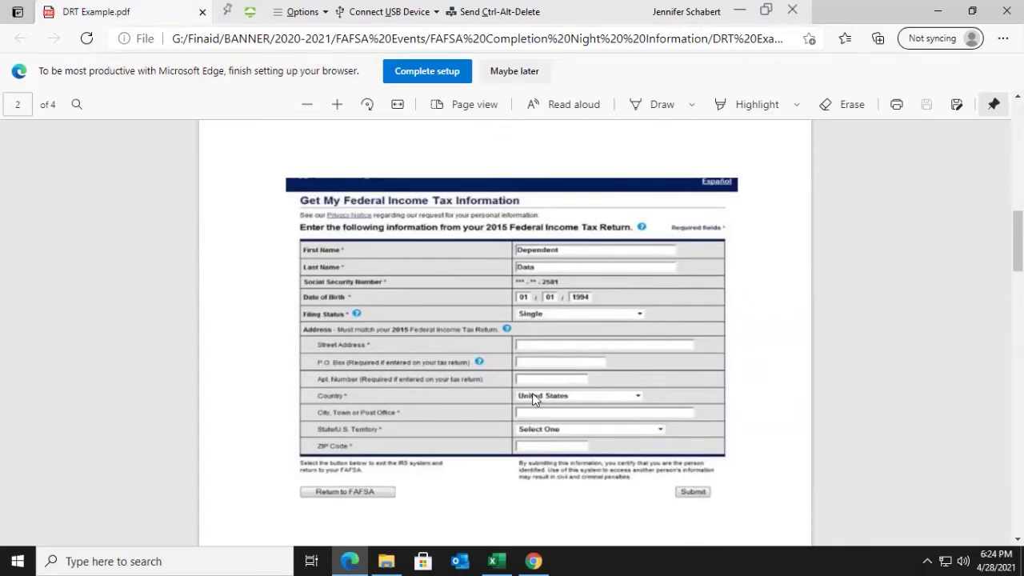
scroll(534, 410, "down", 3)
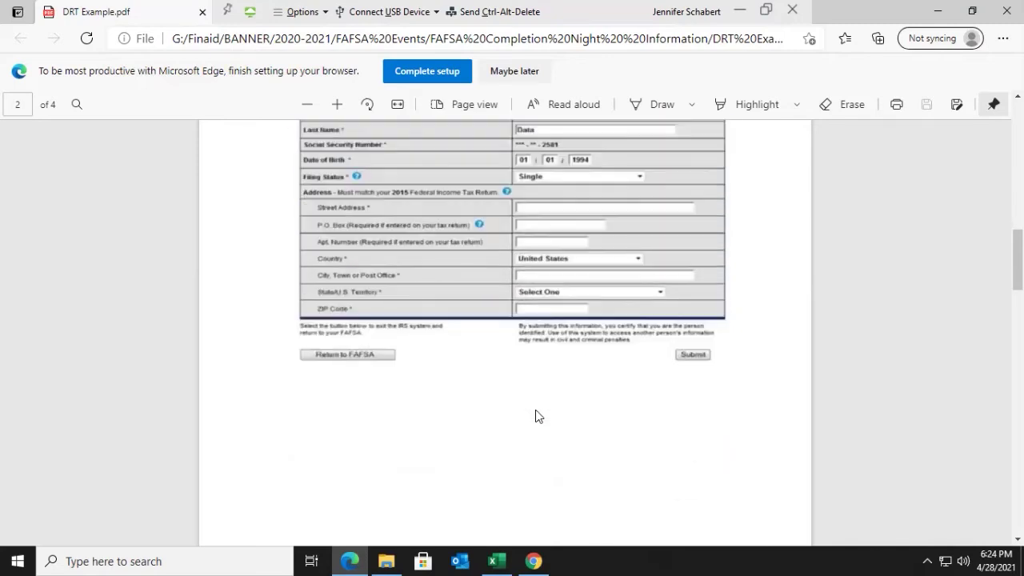
scroll(535, 413, "down", 3)
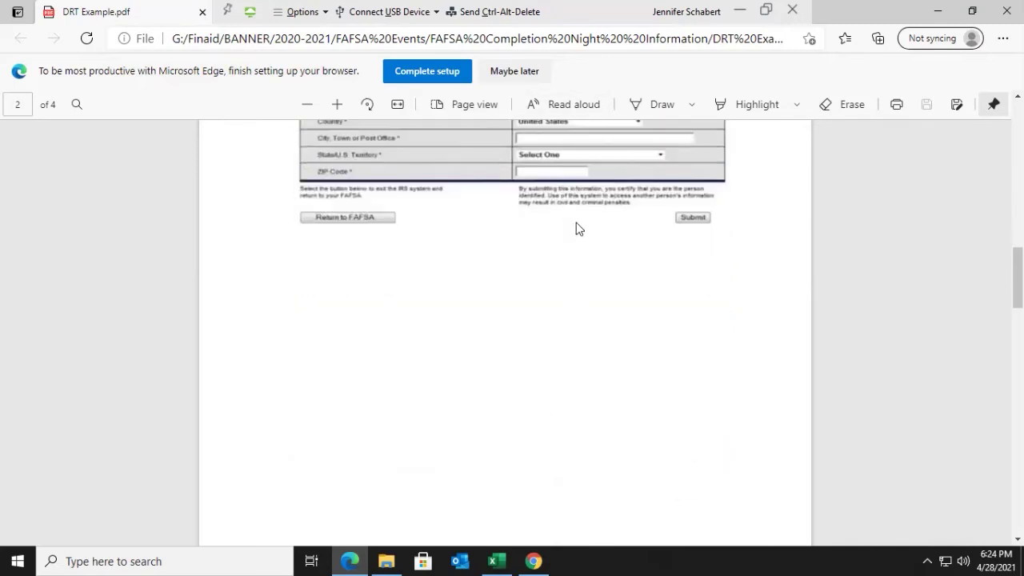
scroll(705, 313, "down", 3)
scroll(705, 313, "down", 10)
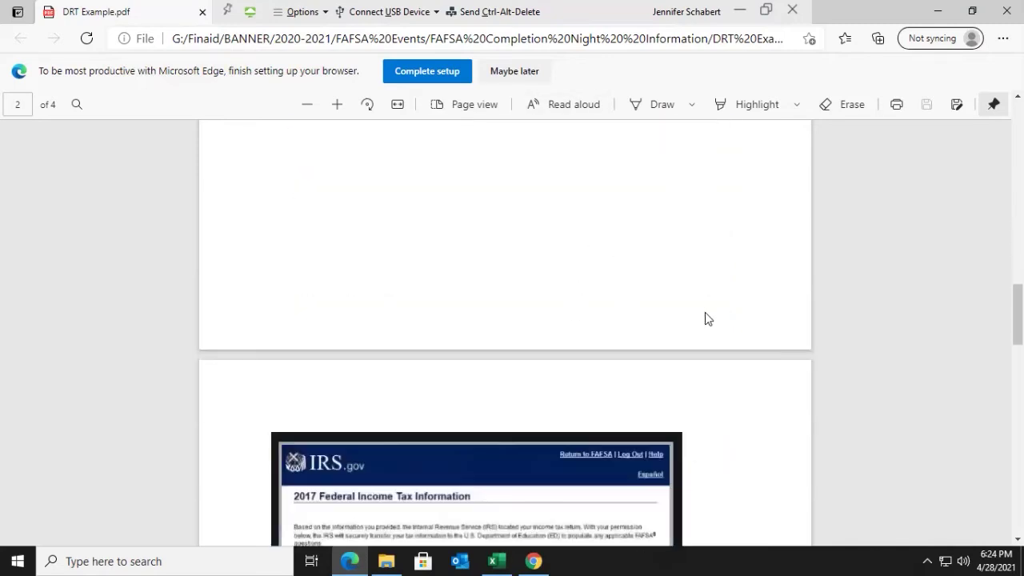
scroll(703, 320, "down", 2)
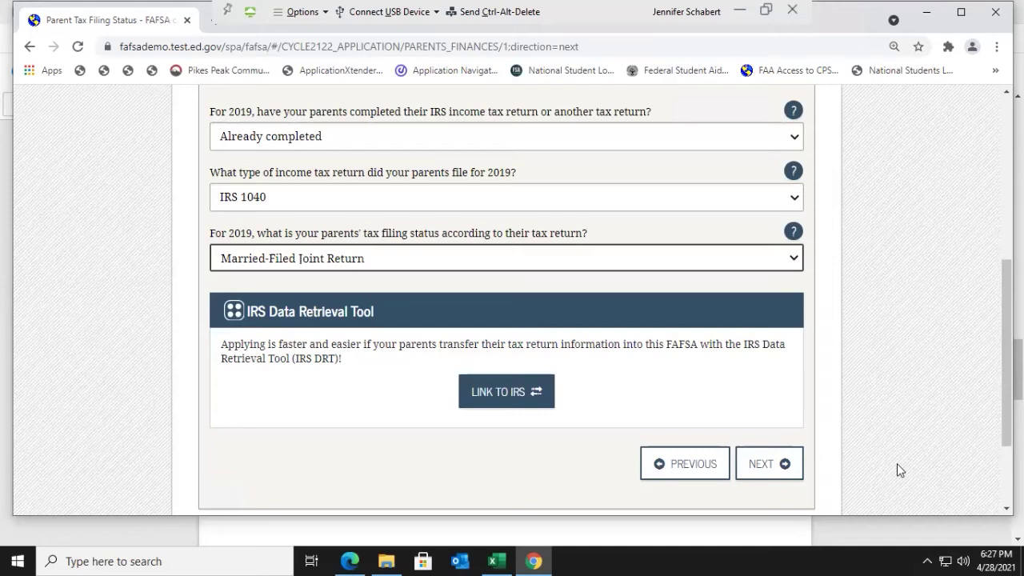
Step: Continue past the tax filing status answers and choose No Thanks for the IRS Data Retrieval Tool
left_click(770, 465)
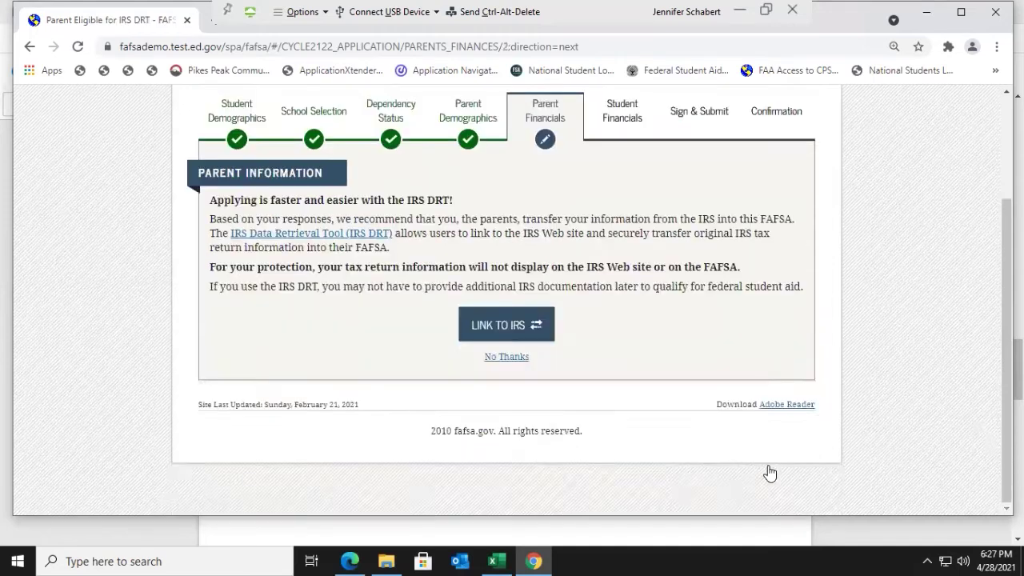
scroll(688, 399, "down", 2)
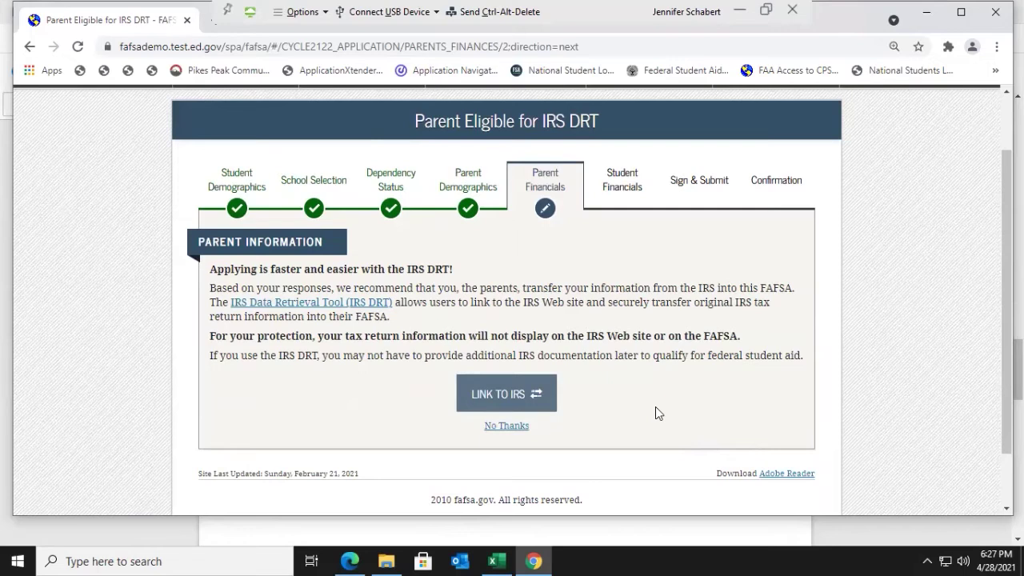
left_click(509, 424)
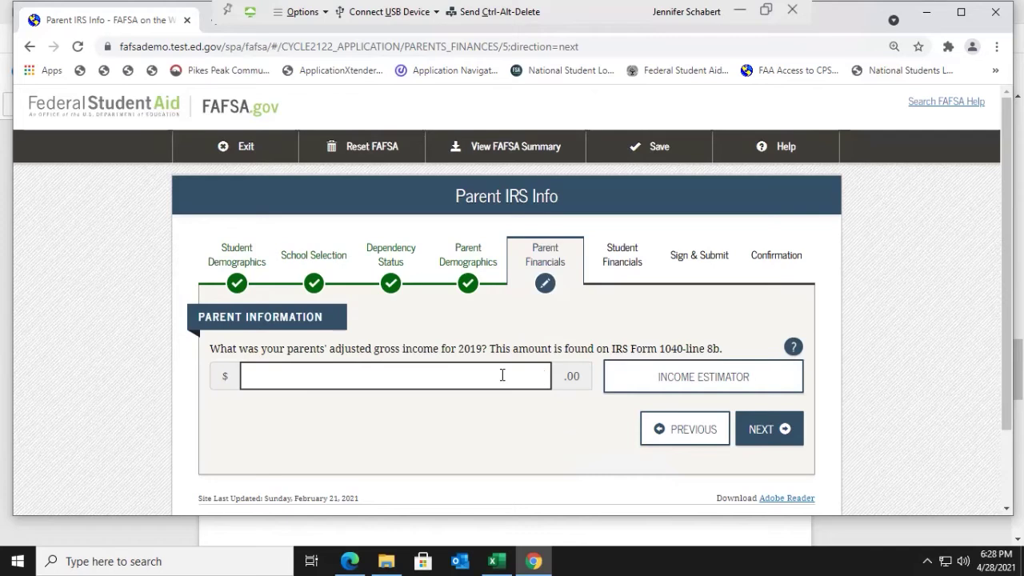
Step: Enter 50000 as the parents' 2019 adjusted gross income
type("5")
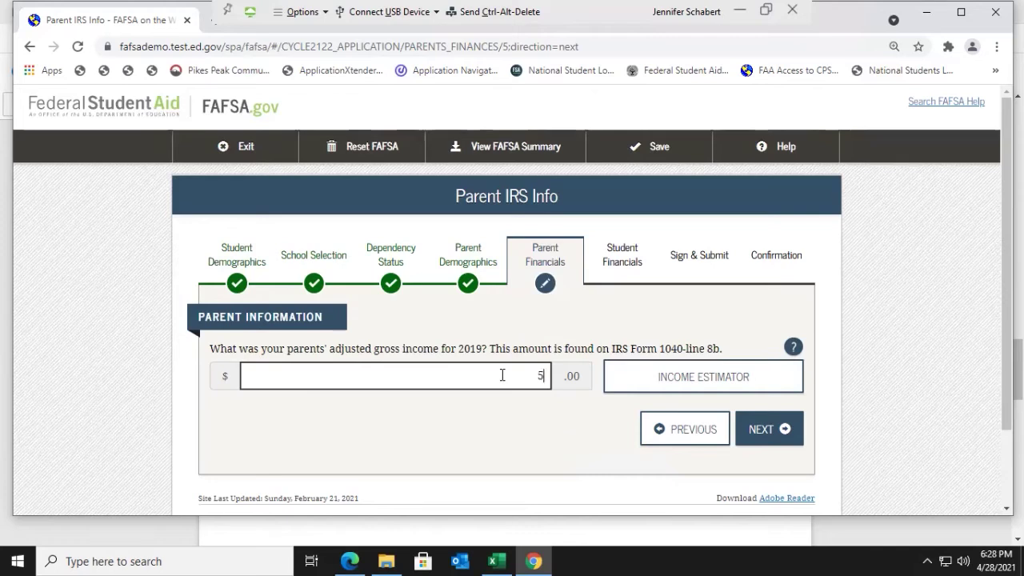
type("0000")
Step: Save the adjusted gross income, then enter work earnings of 20000 (Parent 1) and 30,000 (Parent 2)
left_click(769, 440)
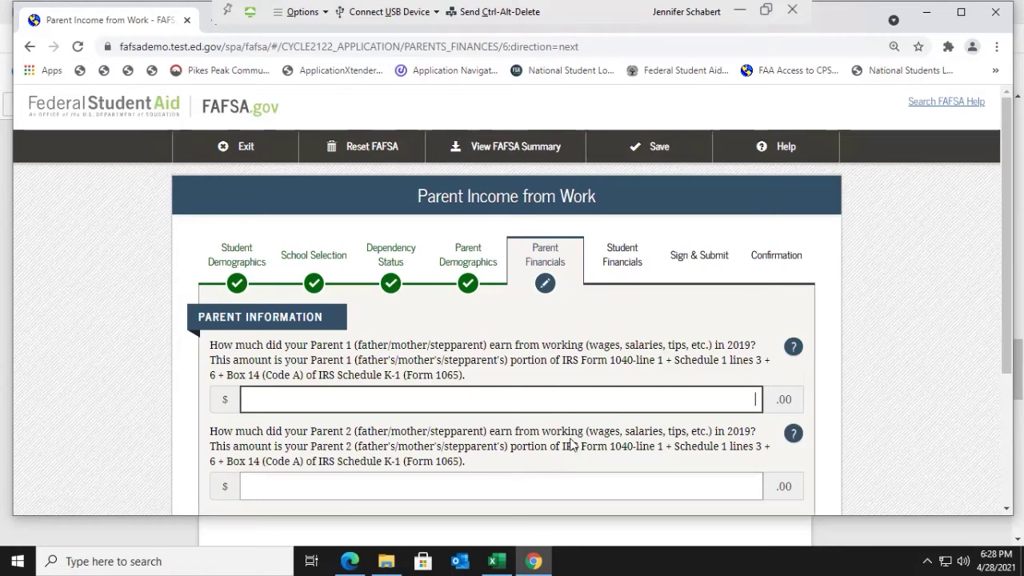
scroll(572, 443, "down", 1)
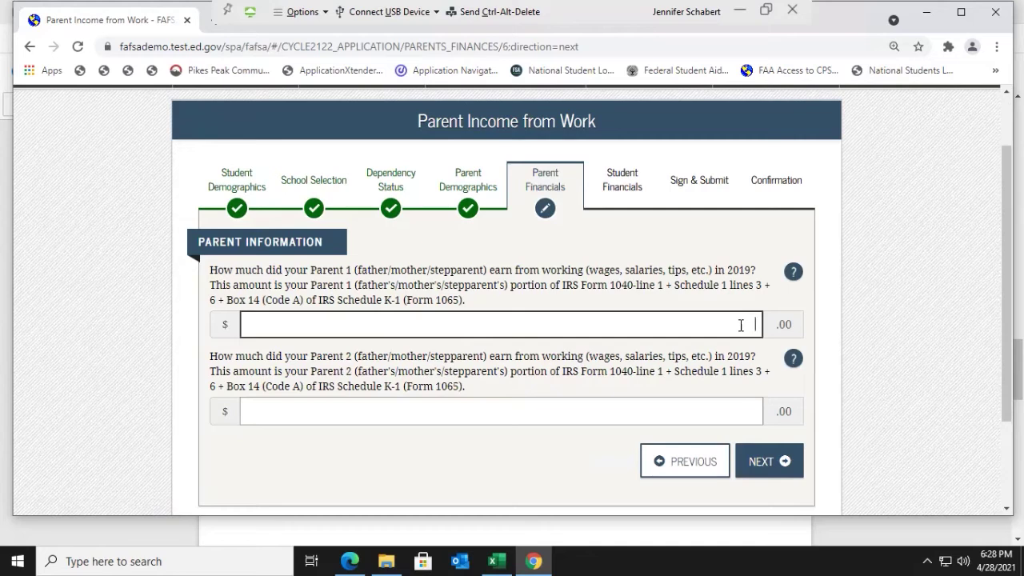
type("200000")
left_click(755, 410)
type("30,000")
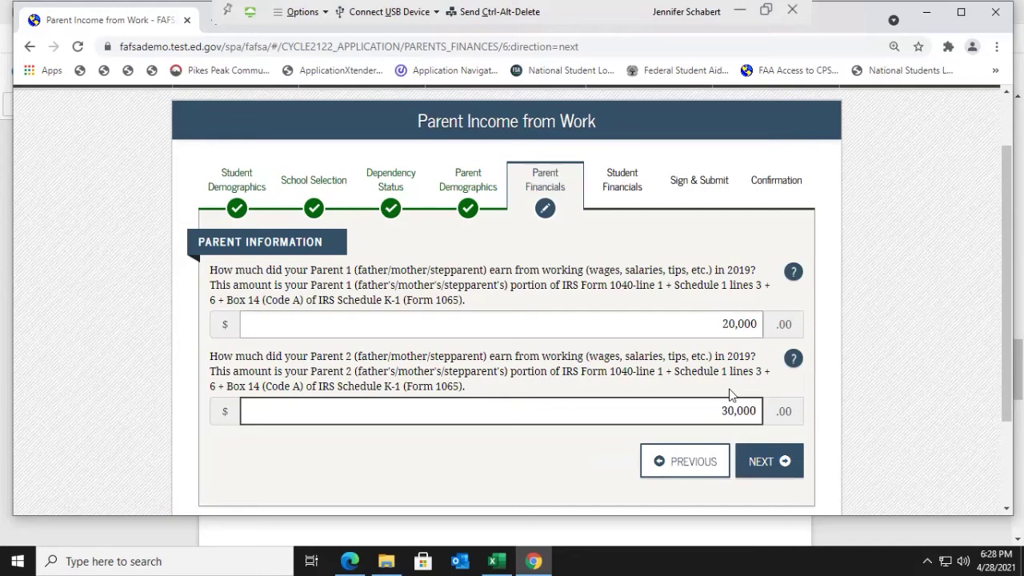
left_click(768, 464)
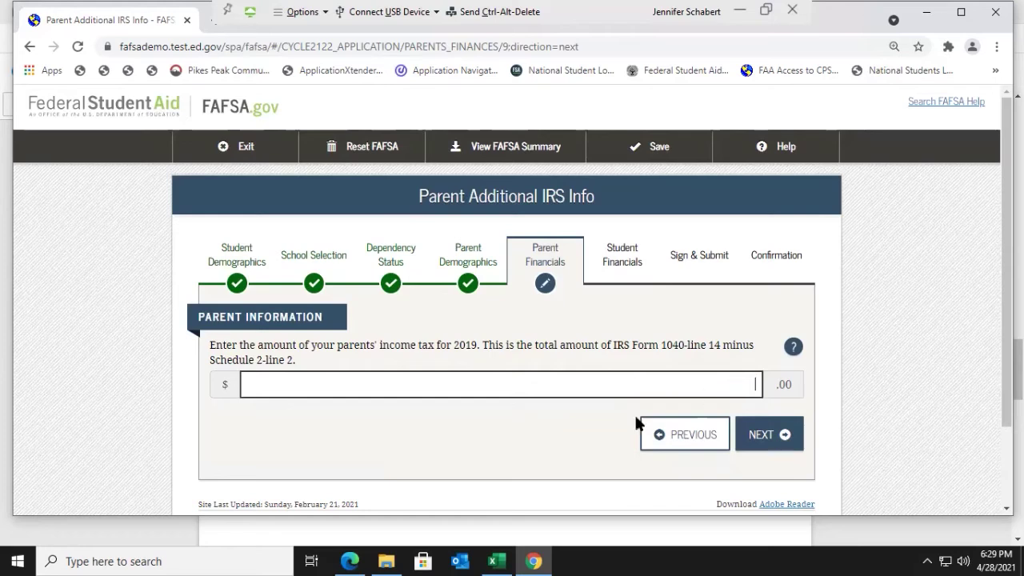
Step: Enter 1,587 as the parents' 2019 income tax and continue
type("1,587")
left_click(771, 438)
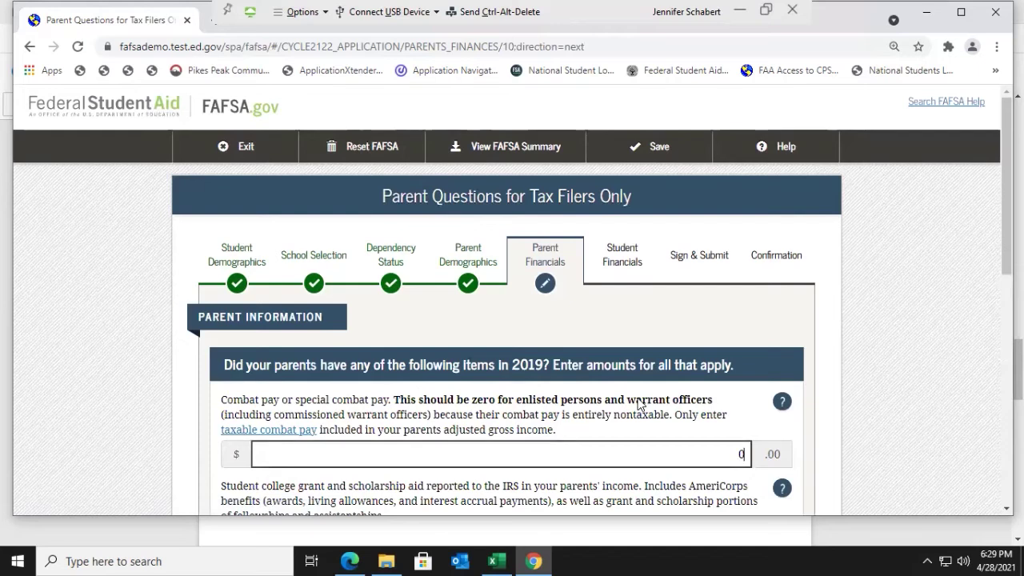
Step: Scroll through Parent Questions for Tax Filers Only, checking the 0 amounts for combat pay, grant aid, credits and IRA
scroll(638, 404, "down", 1)
scroll(640, 406, "down", 1)
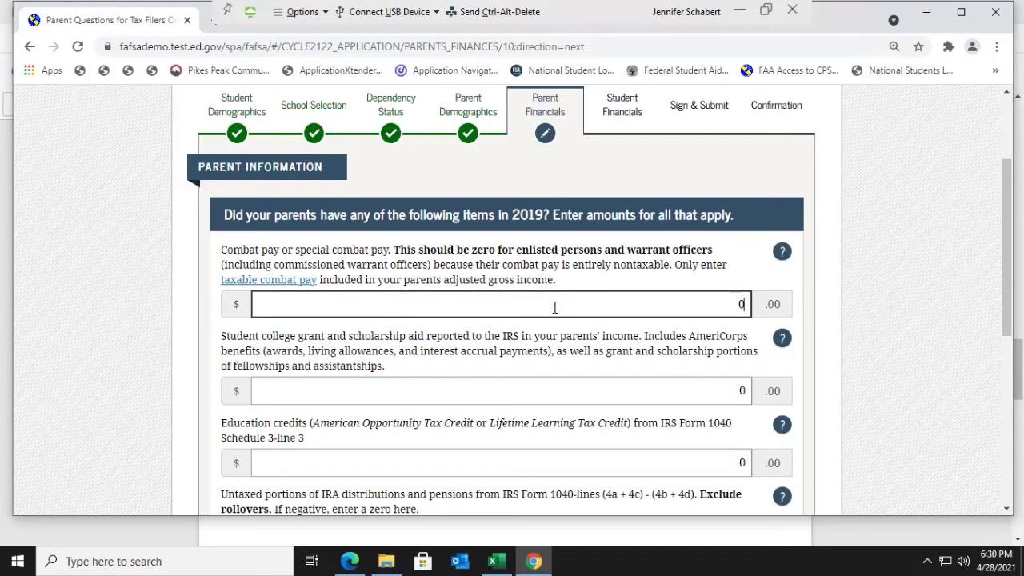
scroll(554, 307, "down", 1)
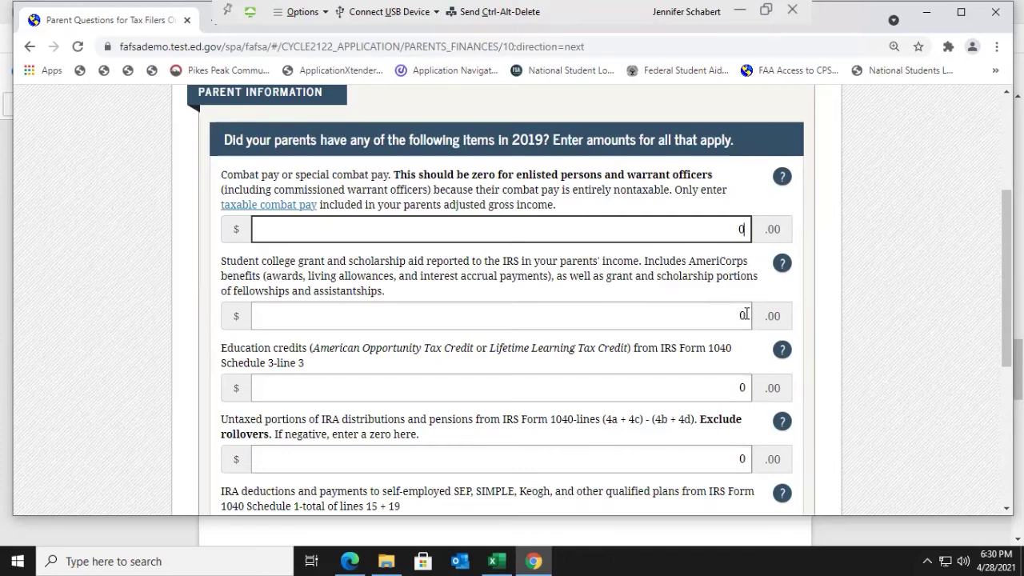
scroll(744, 315, "down", 1)
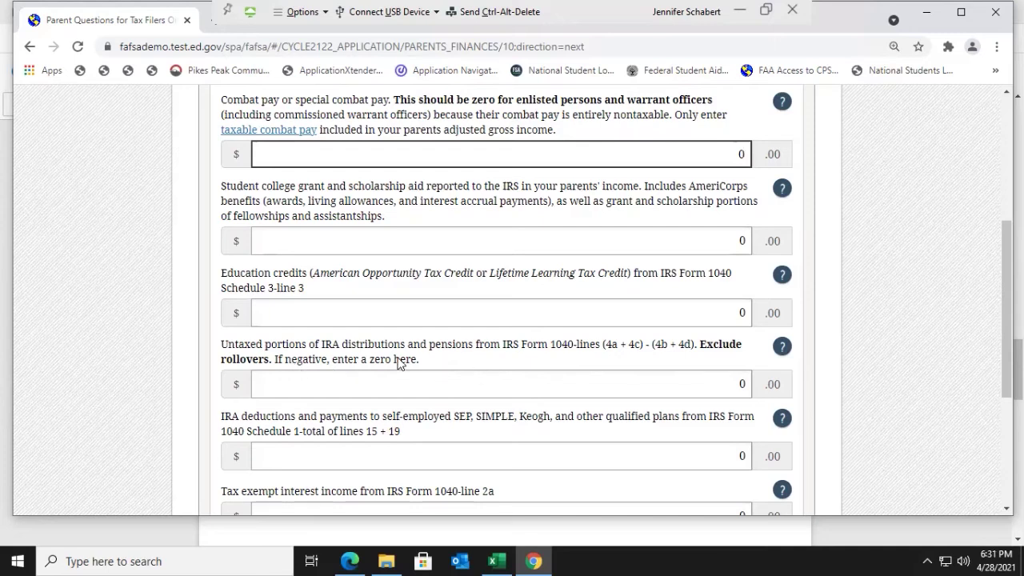
Step: Check that every tax-filer amount, including tax exempt interest income, stays 0, then continue
scroll(406, 361, "down", 1)
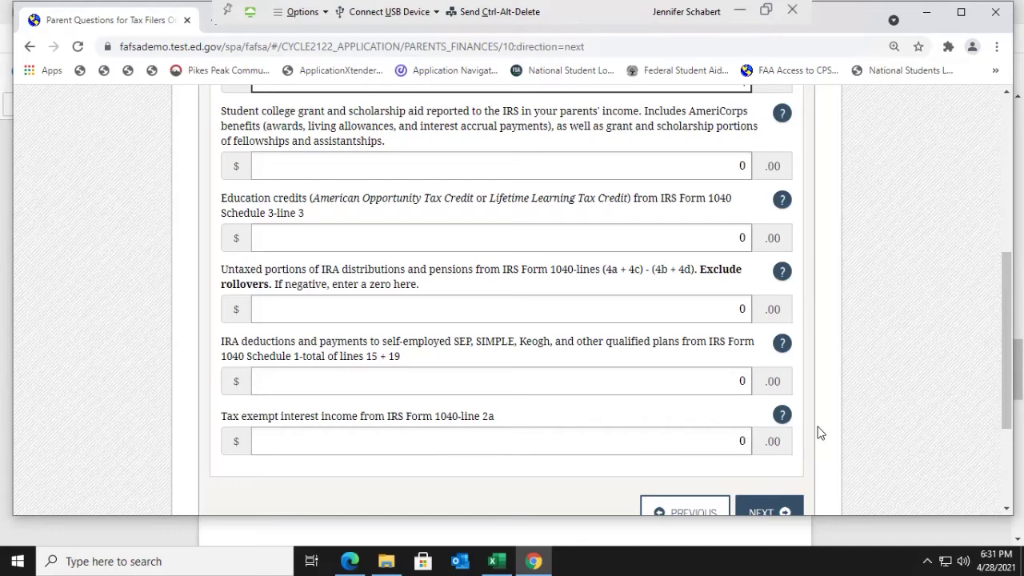
scroll(817, 432, "up", 1)
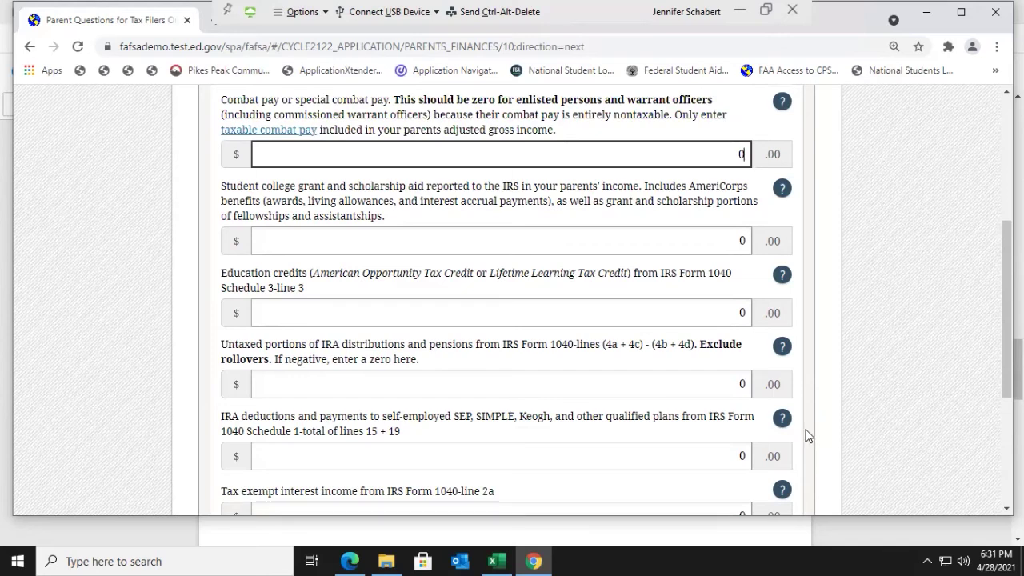
scroll(806, 435, "up", 2)
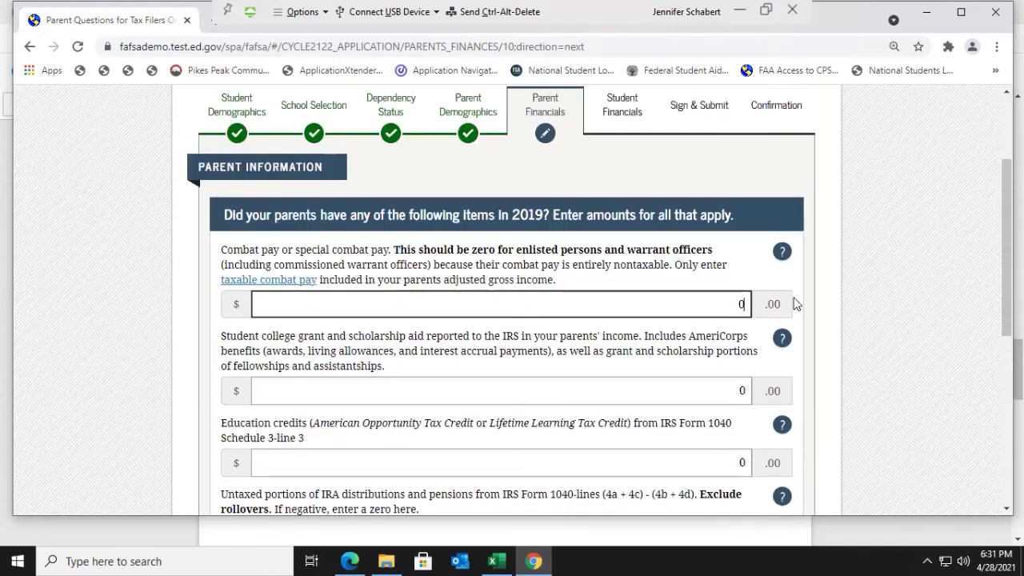
scroll(735, 297, "down", 3)
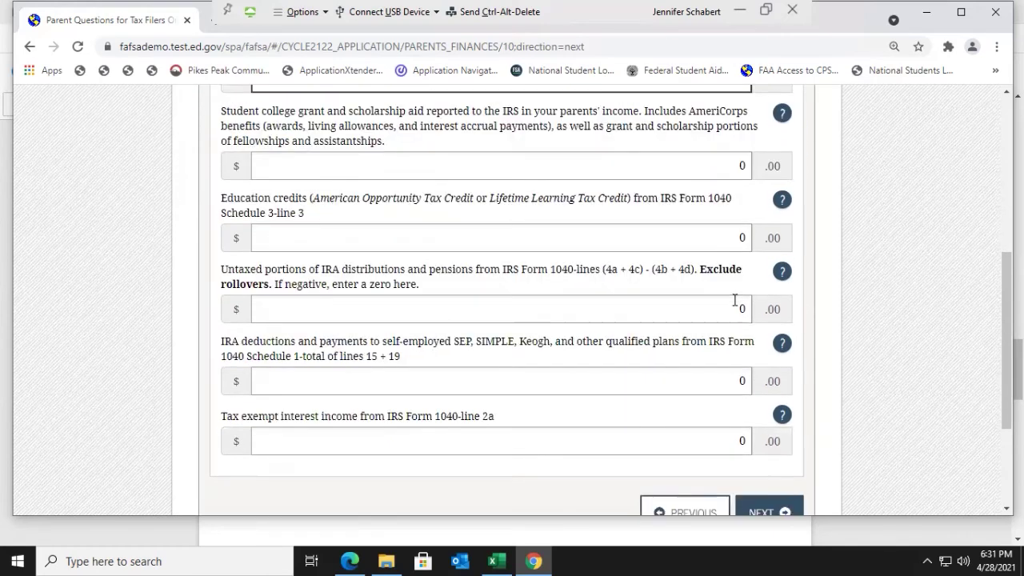
scroll(731, 280, "up", 2)
scroll(708, 290, "down", 3)
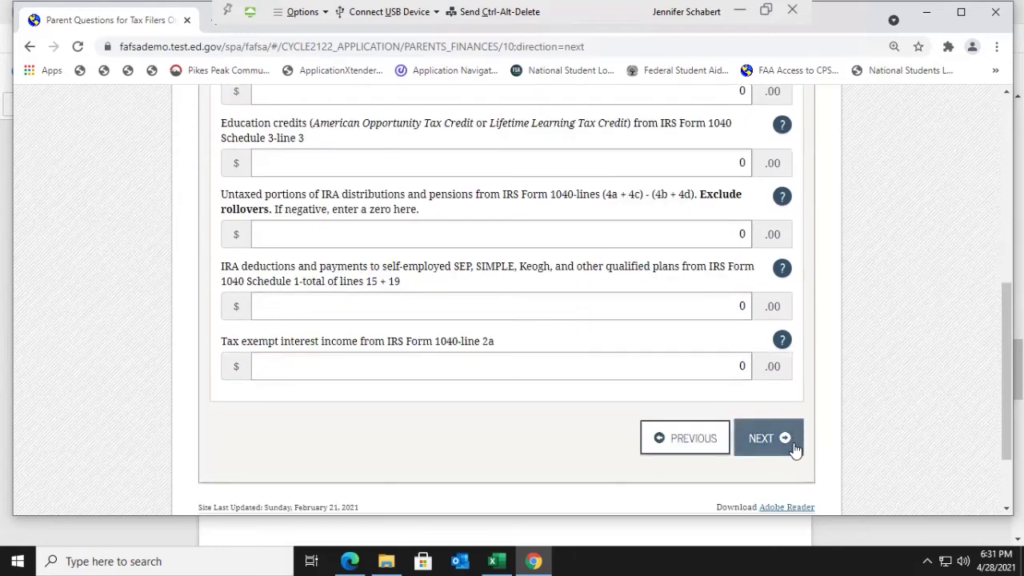
left_click(794, 450)
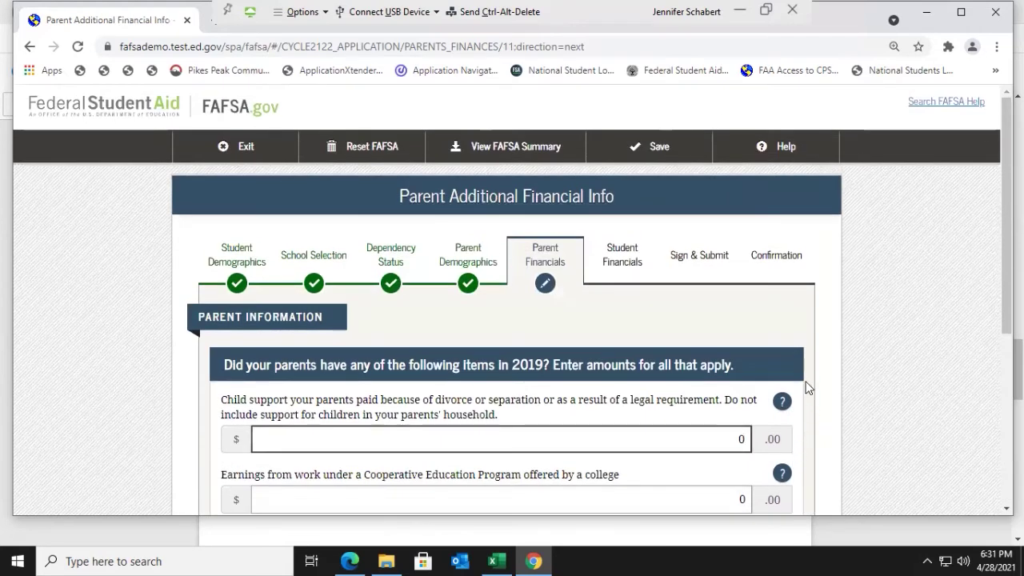
Step: Keep all three Parent Additional Financial Info amounts, including child support paid and work-program earnings, at 0
scroll(436, 355, "down", 1)
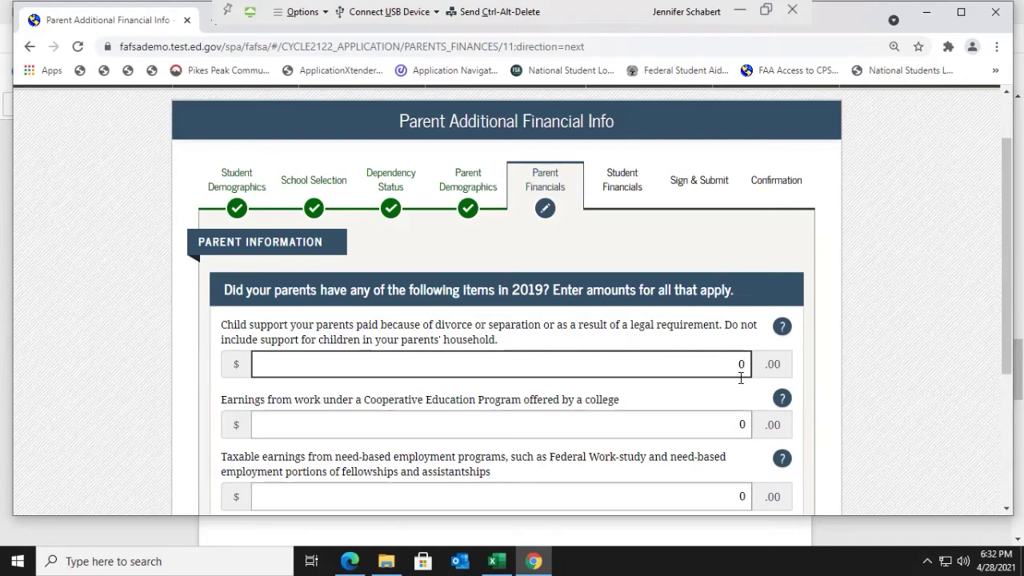
scroll(741, 377, "down", 1)
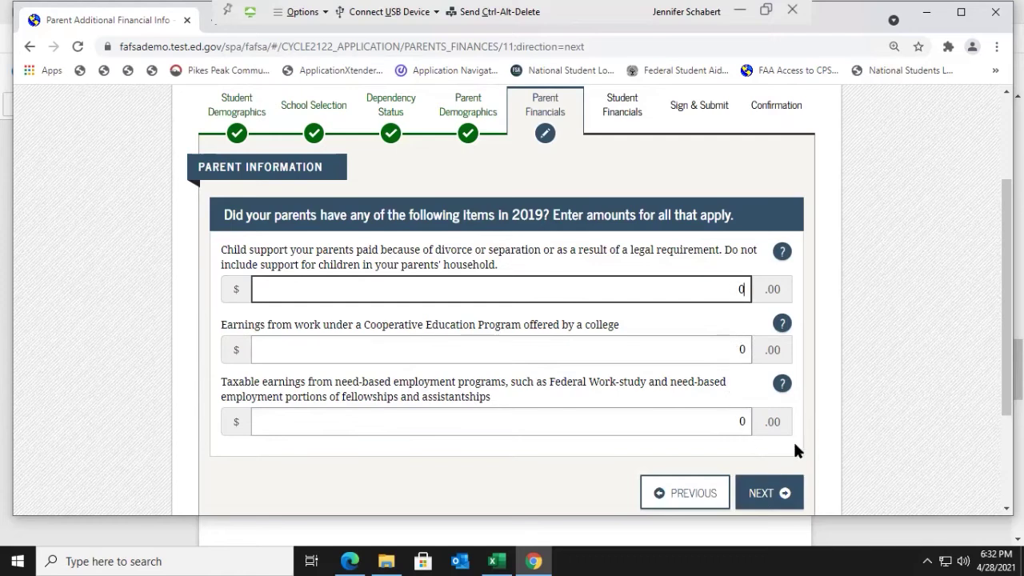
scroll(796, 449, "down", 1)
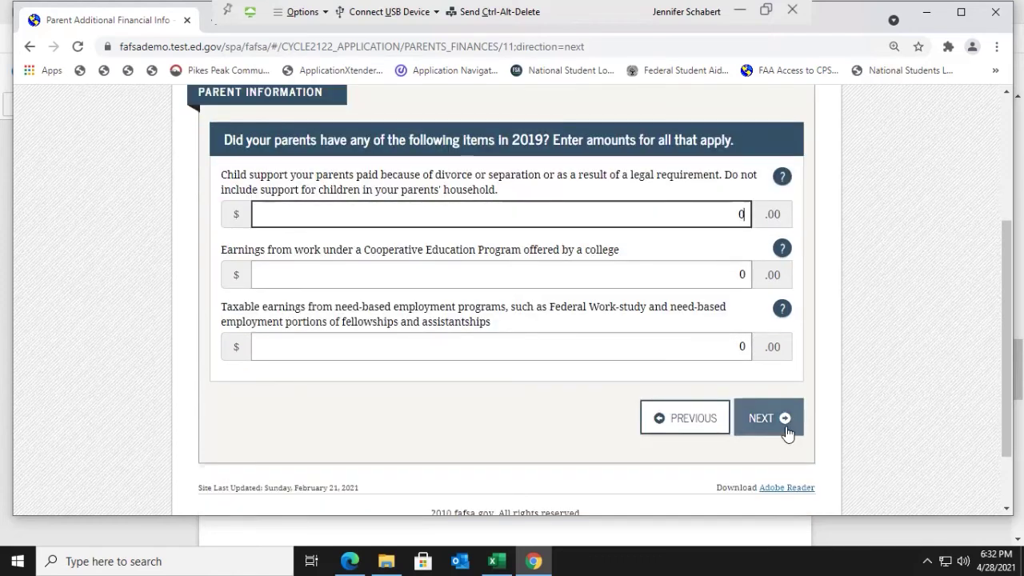
left_click(787, 432)
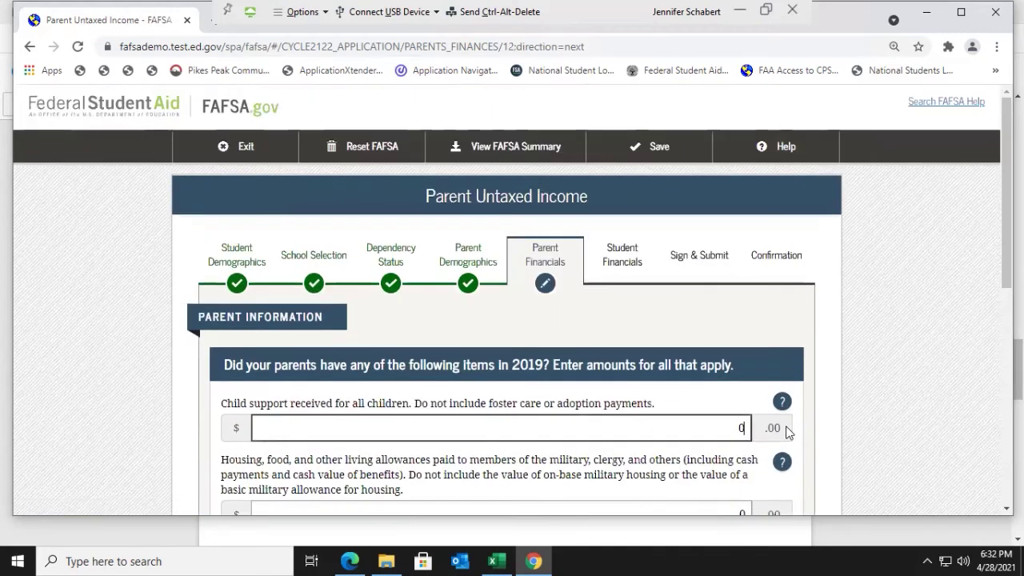
scroll(778, 428, "down", 1)
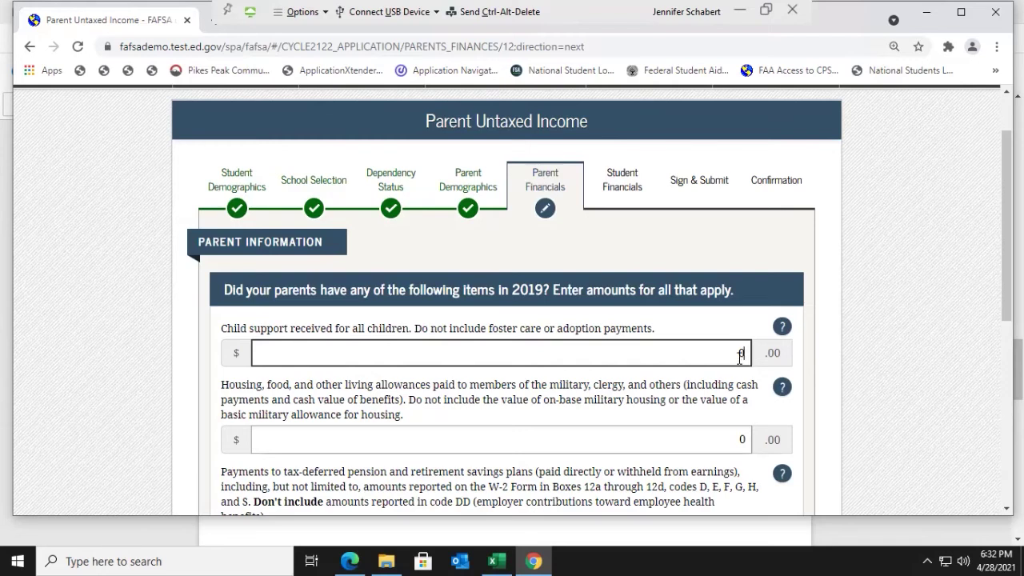
scroll(740, 354, "down", 1)
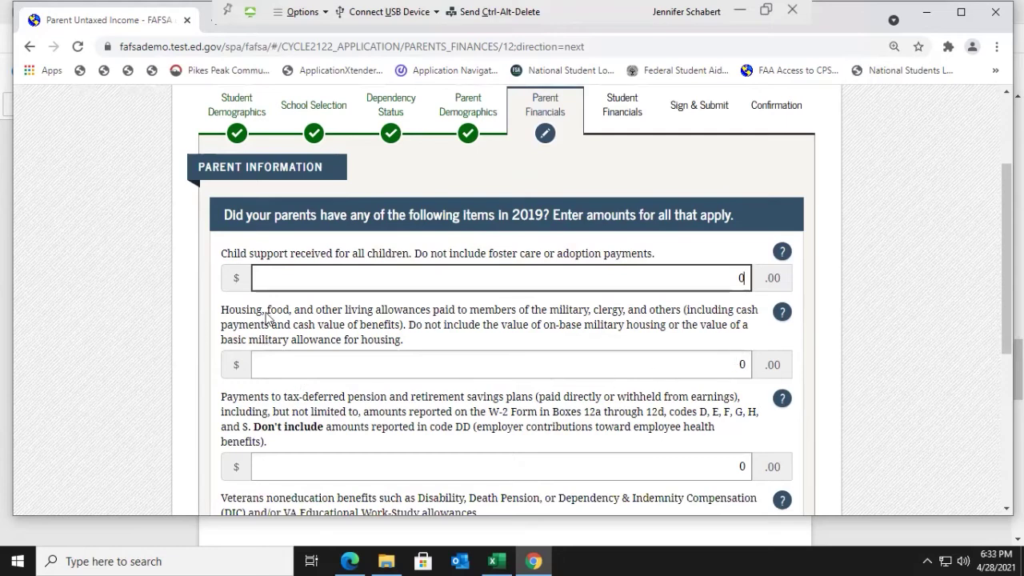
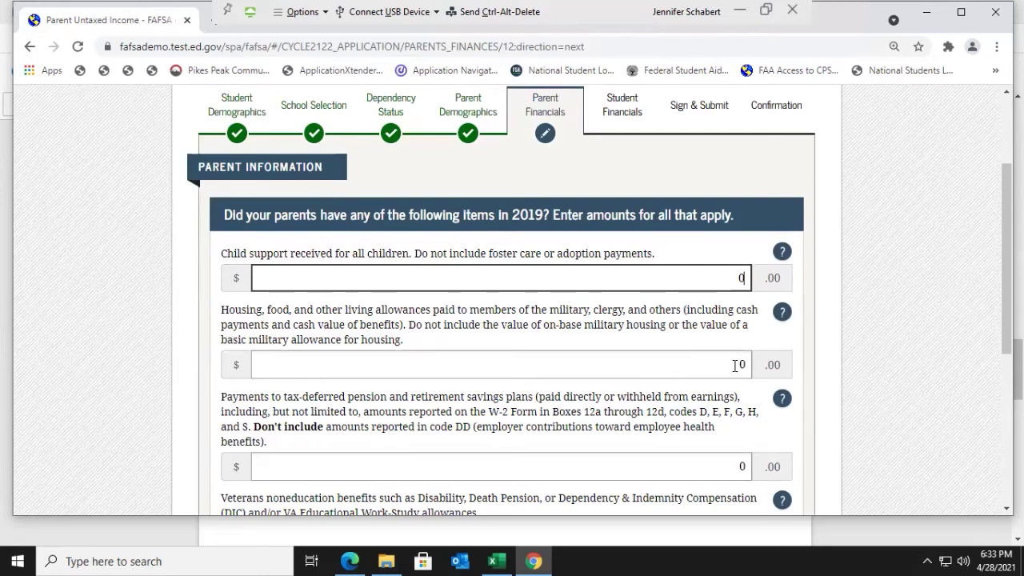
Step: Leave every Parent Untaxed Income amount at 0 and submit the page
scroll(743, 363, "down", 1)
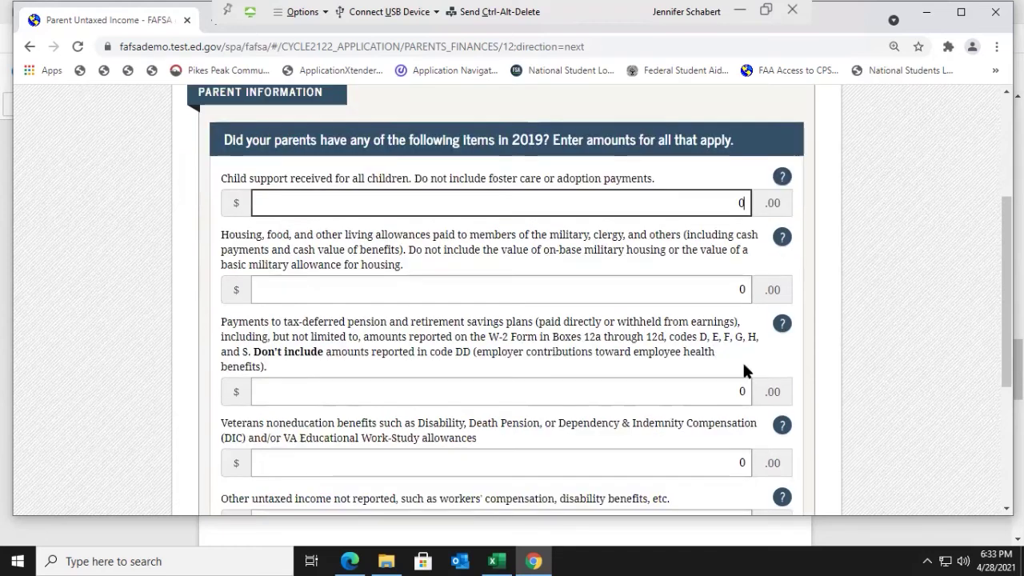
scroll(743, 364, "down", 1)
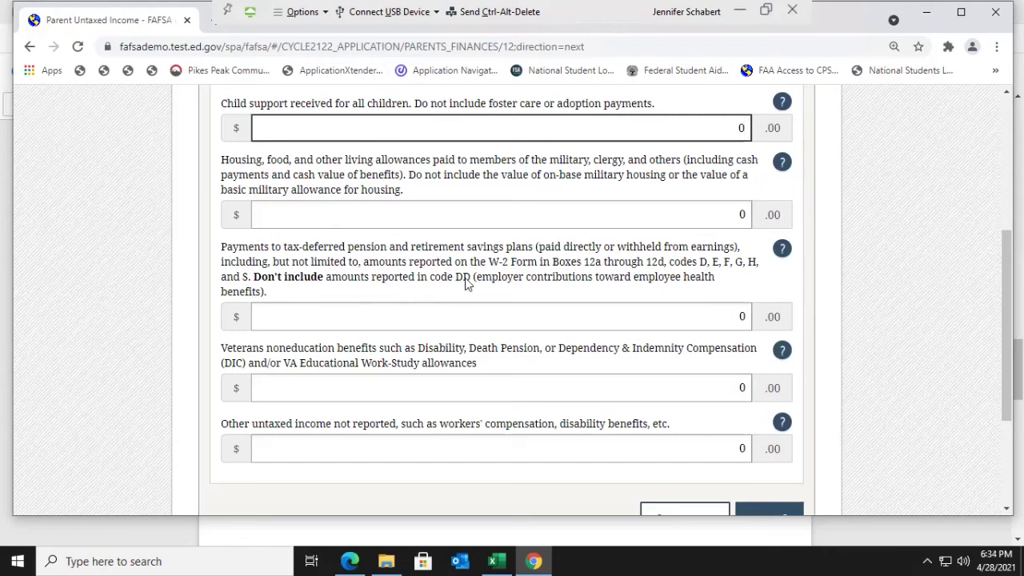
scroll(465, 278, "down", 1)
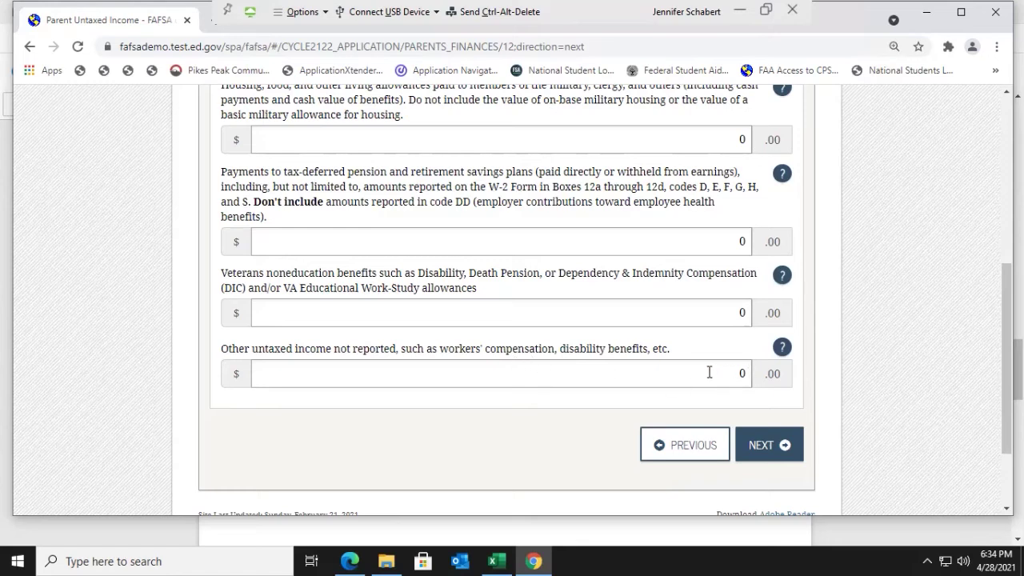
left_click(752, 449)
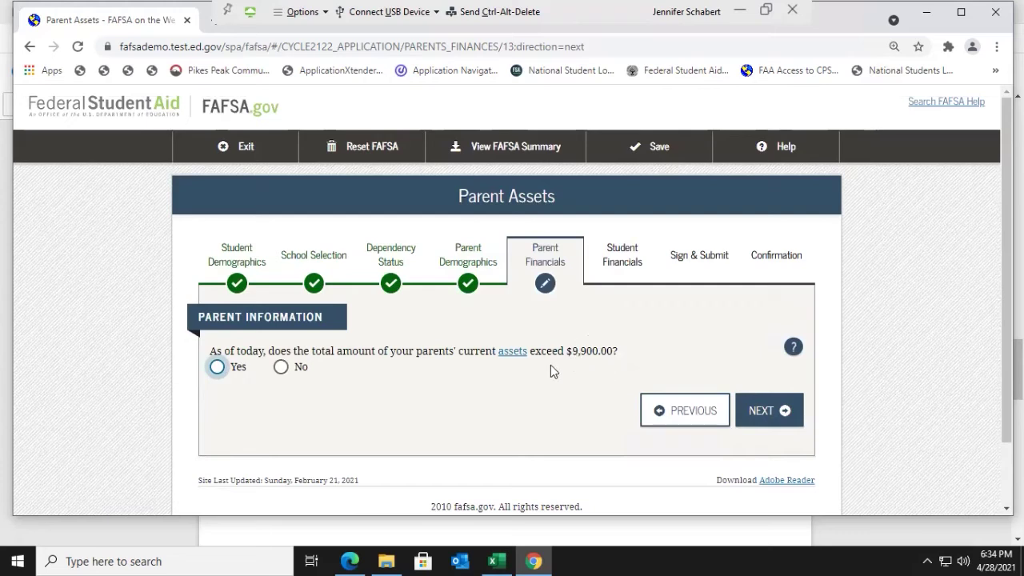
Step: Answer No to parents' current assets exceeding $9,900.00 and save the answer
left_click(280, 369)
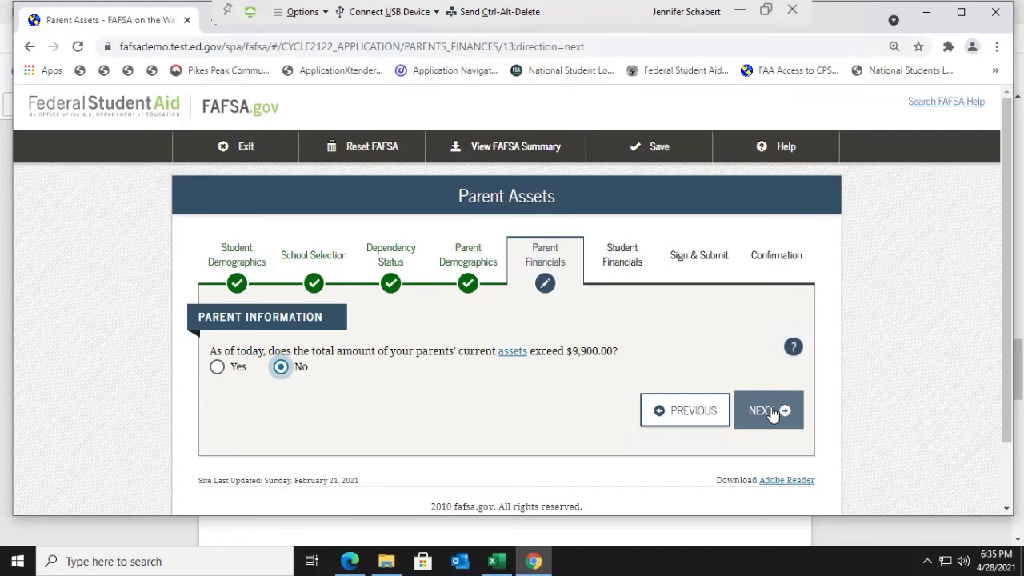
left_click(771, 411)
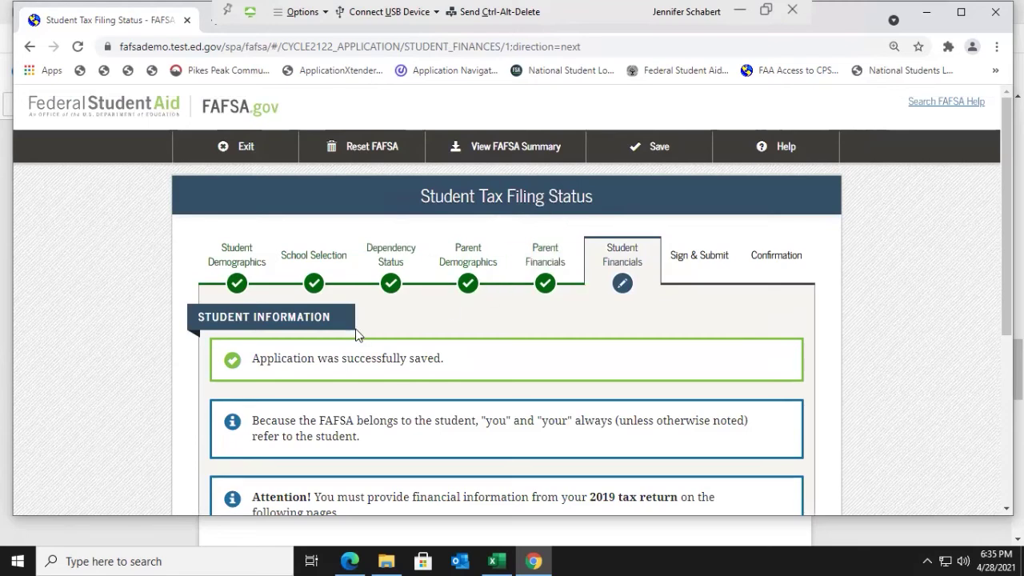
Step: Set the student's 2019 tax return status to 'Not going to file' and continue
scroll(356, 334, "down", 1)
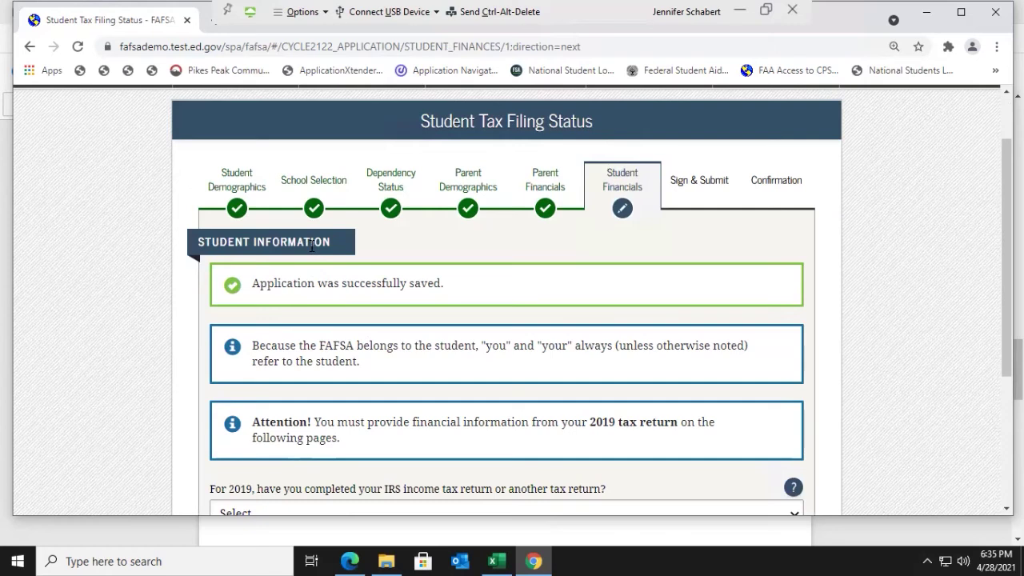
scroll(312, 244, "down", 1)
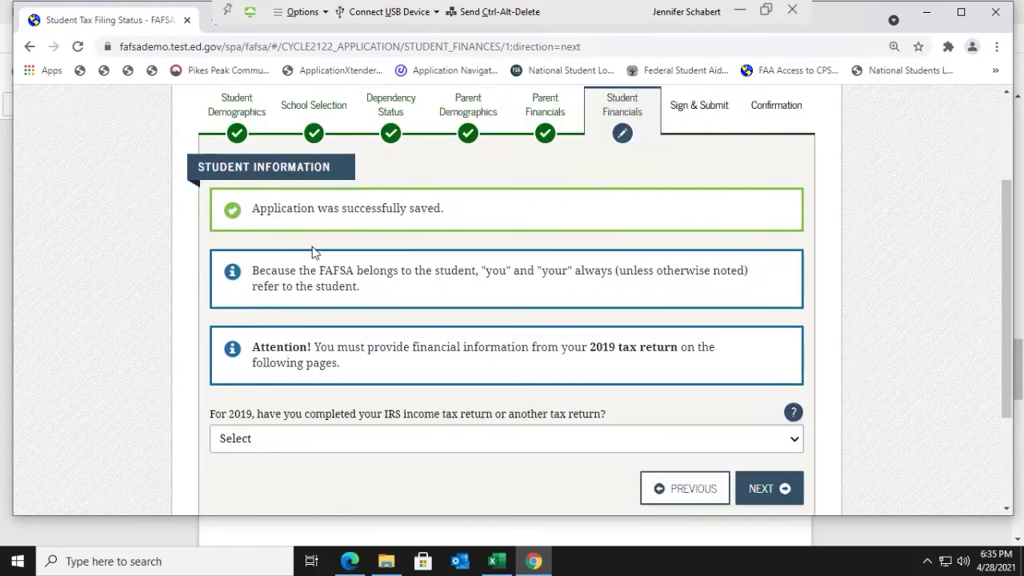
scroll(311, 252, "down", 1)
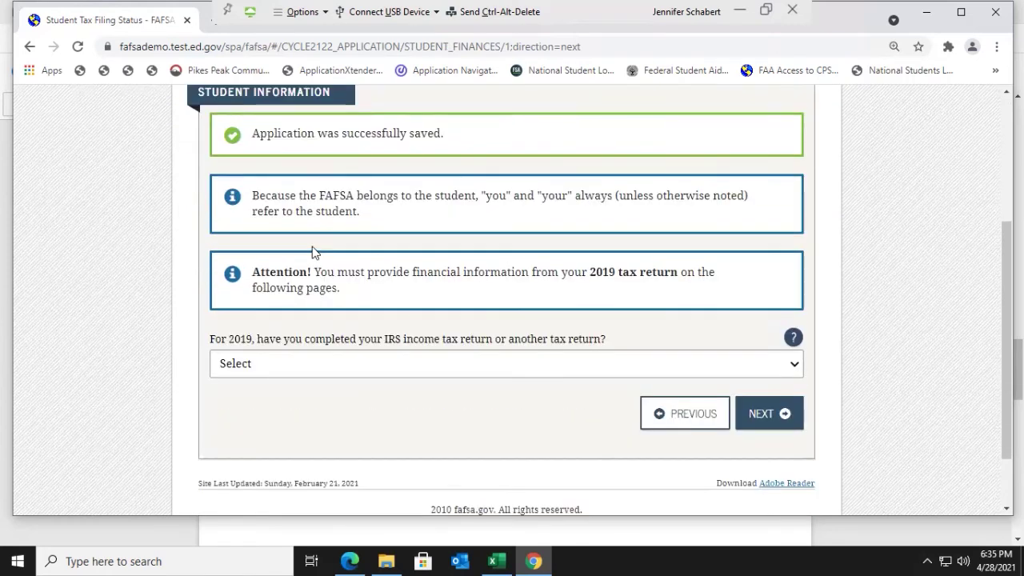
left_click(795, 366)
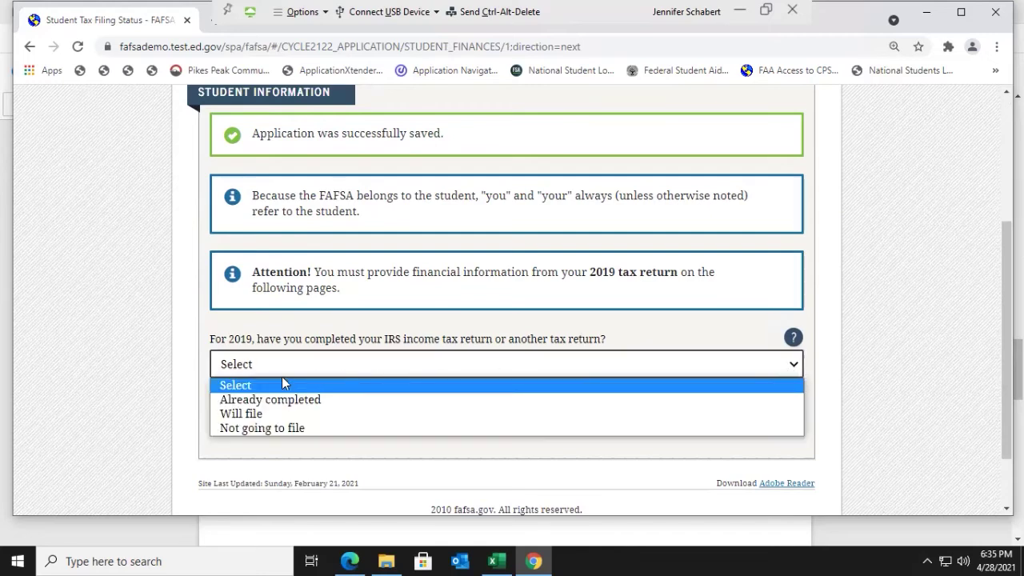
left_click(290, 431)
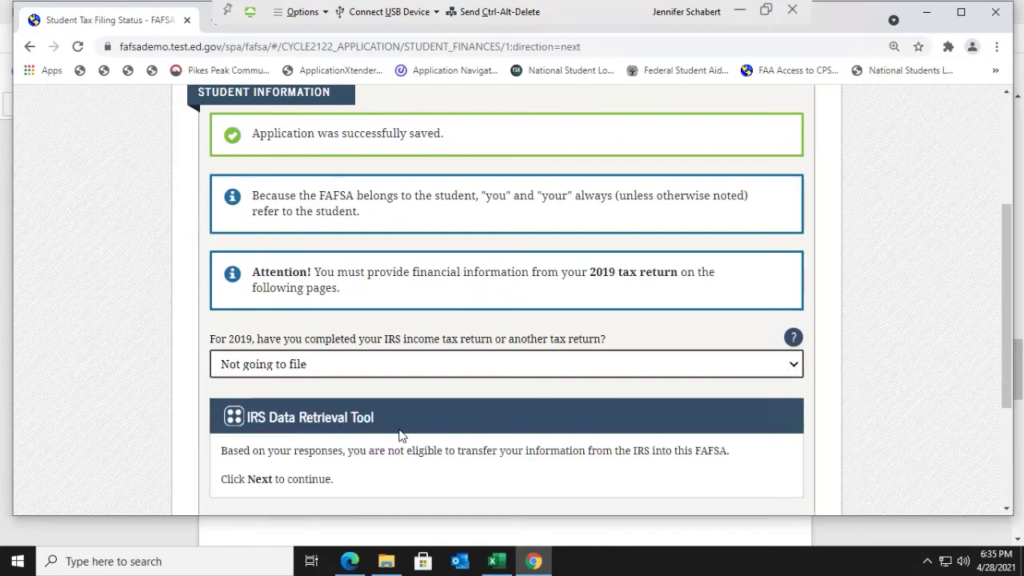
scroll(402, 408, "down", 1)
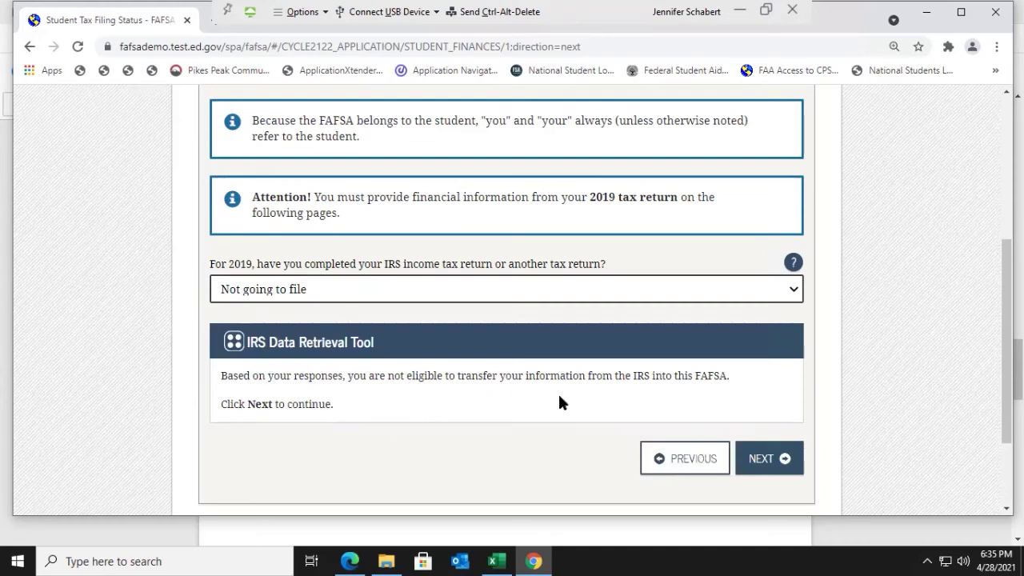
left_click(786, 468)
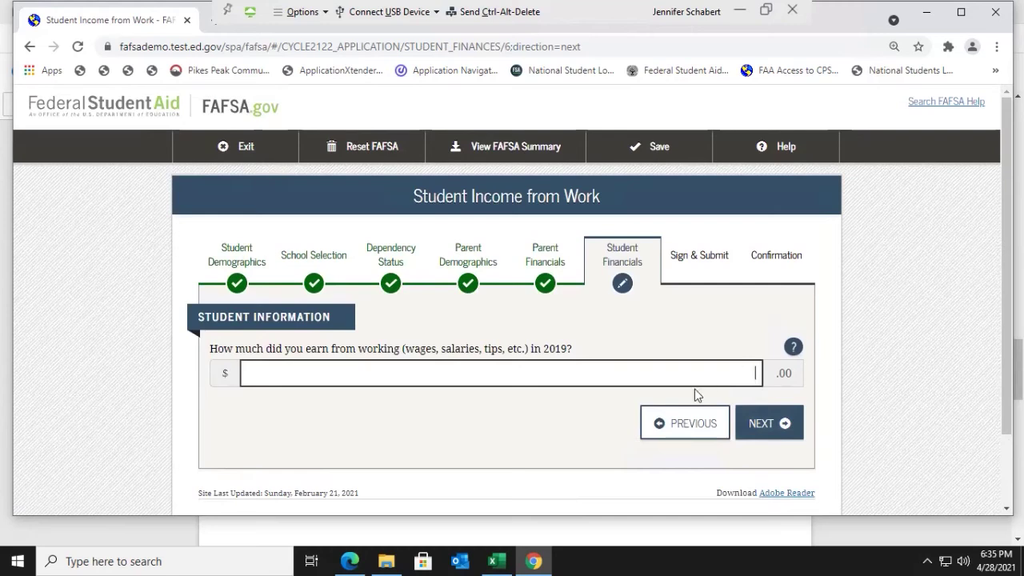
Step: Enter 500 as the student's 2019 work earnings, then keep Additional Financial Info at 0
type("500")
left_click(768, 430)
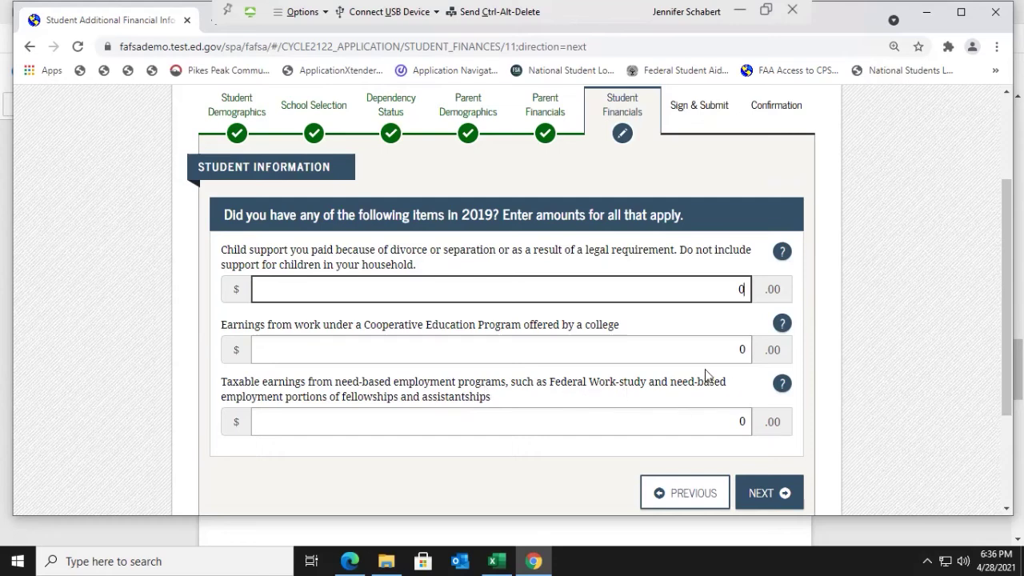
left_click(782, 499)
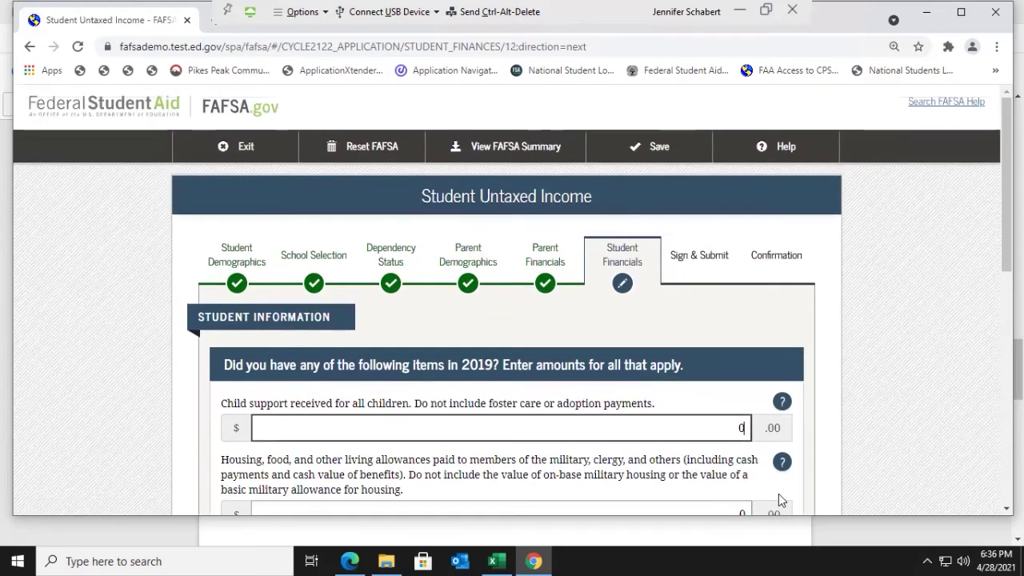
Step: Review the Student Untaxed Income page, keep every amount at 0, and submit it
scroll(778, 491, "down", 2)
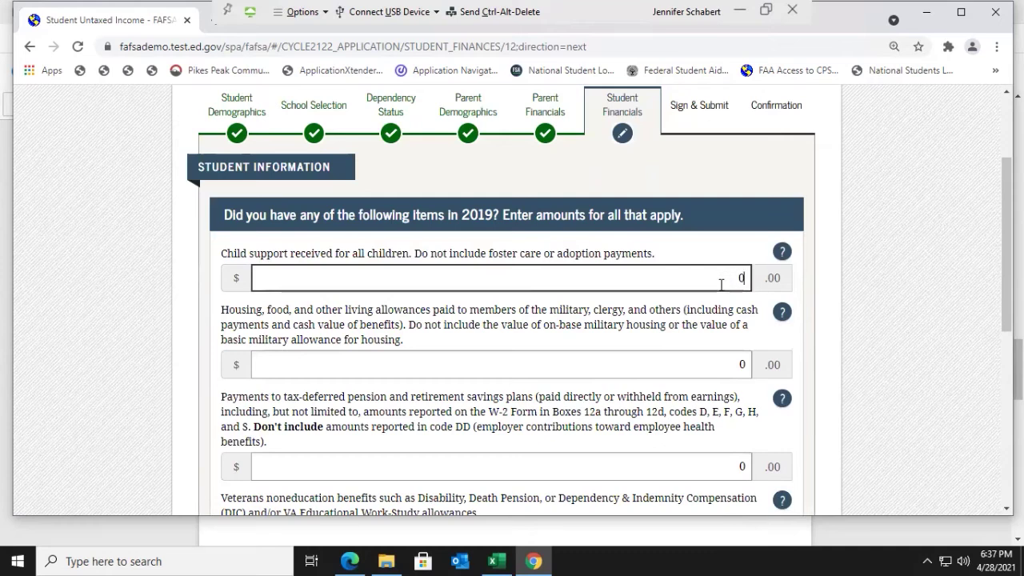
scroll(722, 284, "down", 1)
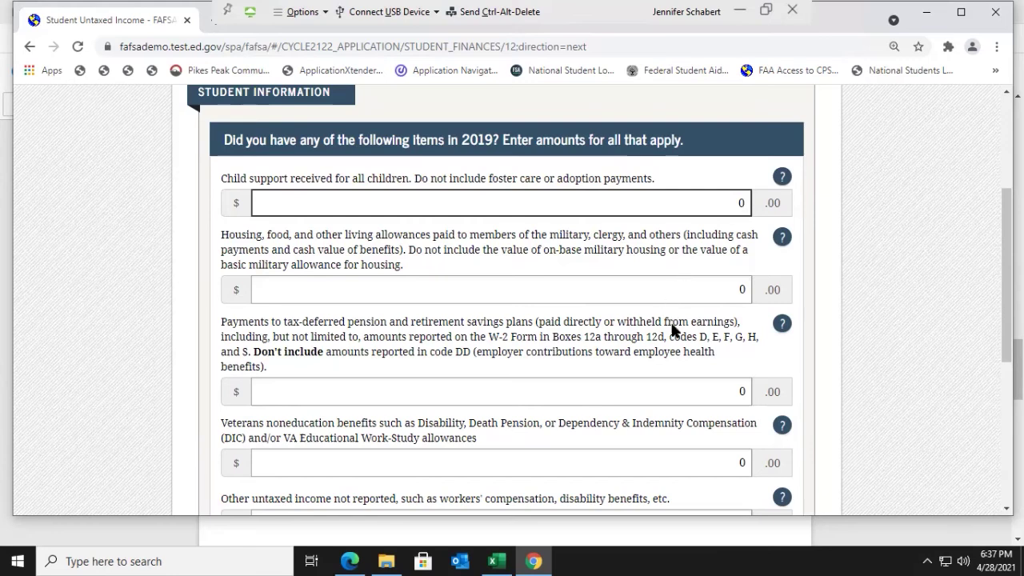
scroll(672, 328, "down", 1)
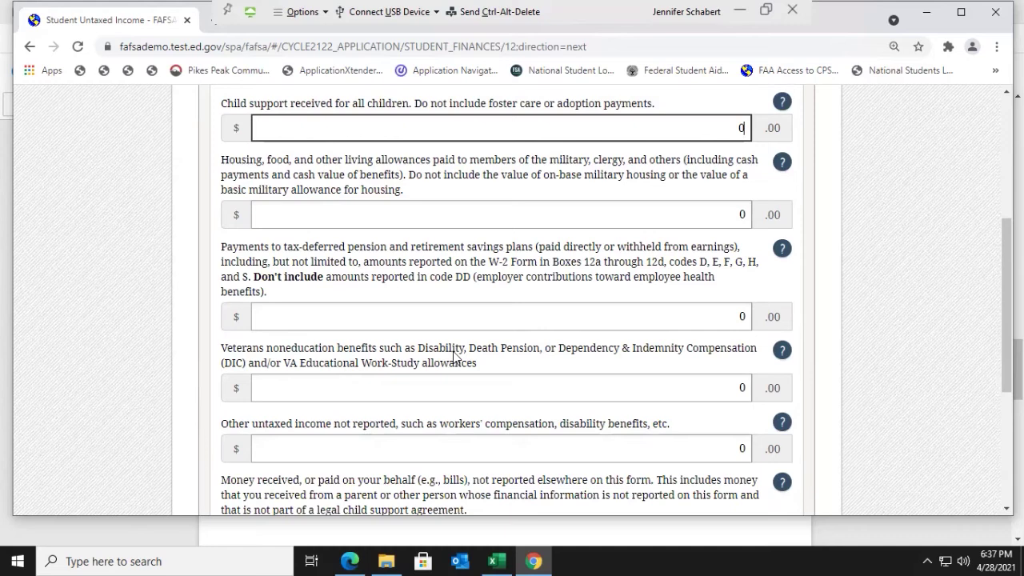
scroll(450, 362, "down", 1)
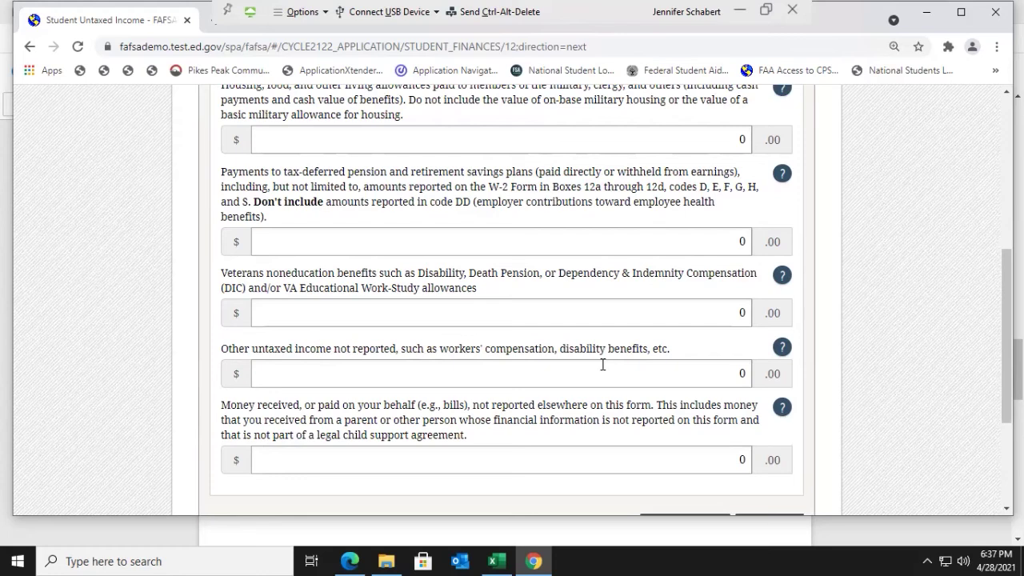
scroll(602, 365, "up", 3)
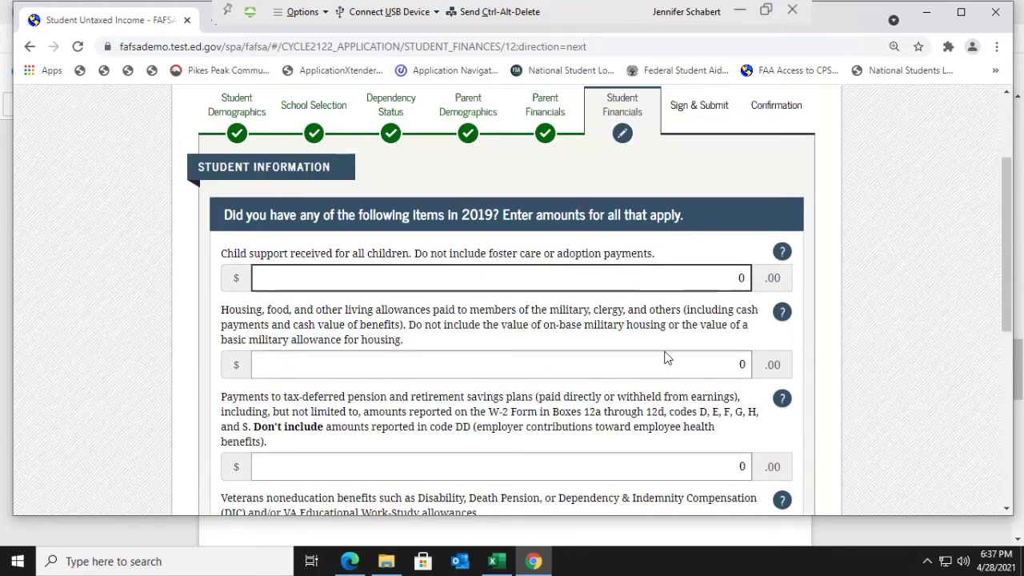
scroll(663, 361, "down", 3)
scroll(663, 358, "down", 1)
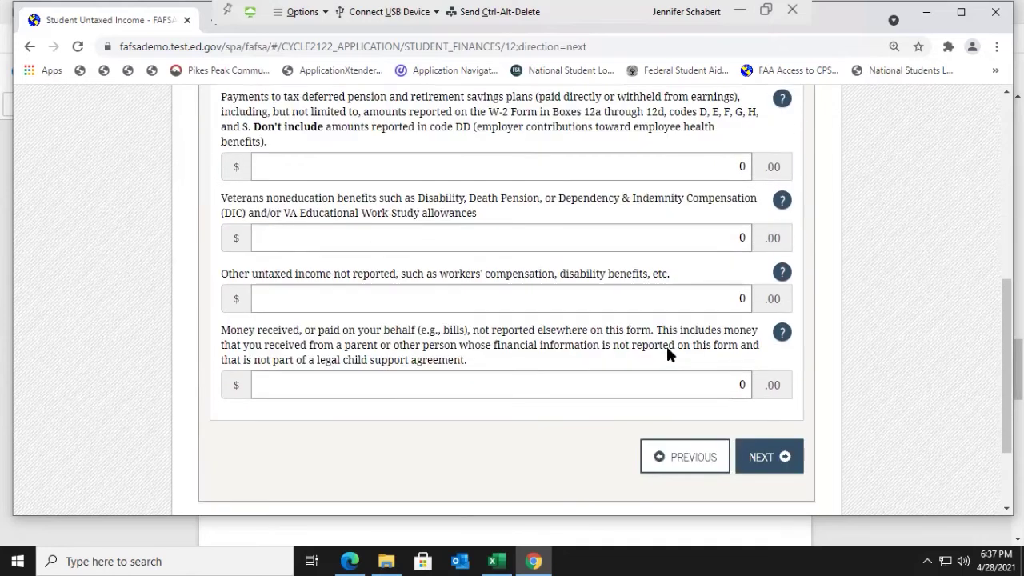
left_click(761, 459)
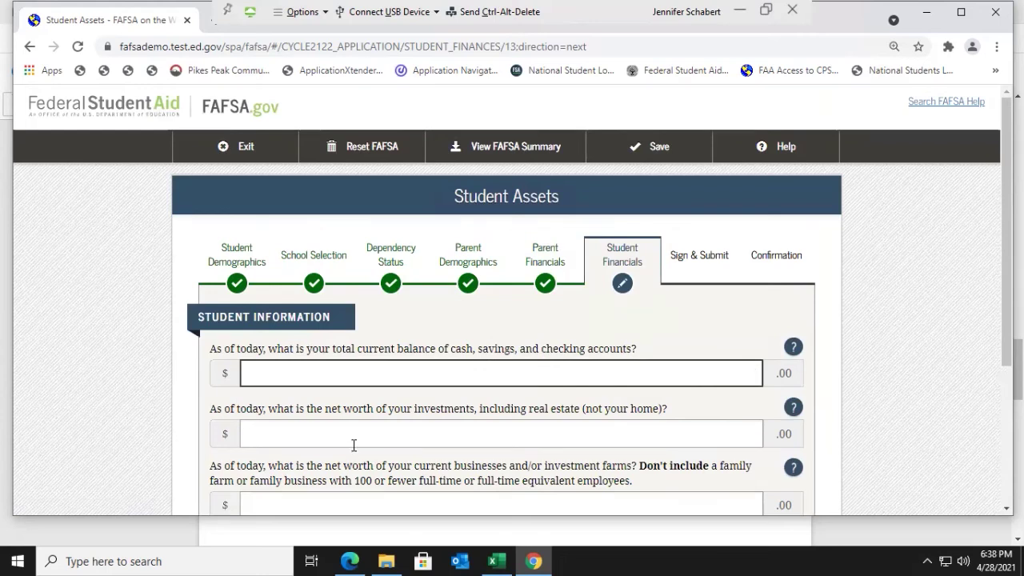
Step: Enter student assets of 200 cash, 0 investments and 0 businesses net worth
type("200")
scroll(428, 400, "down", 1)
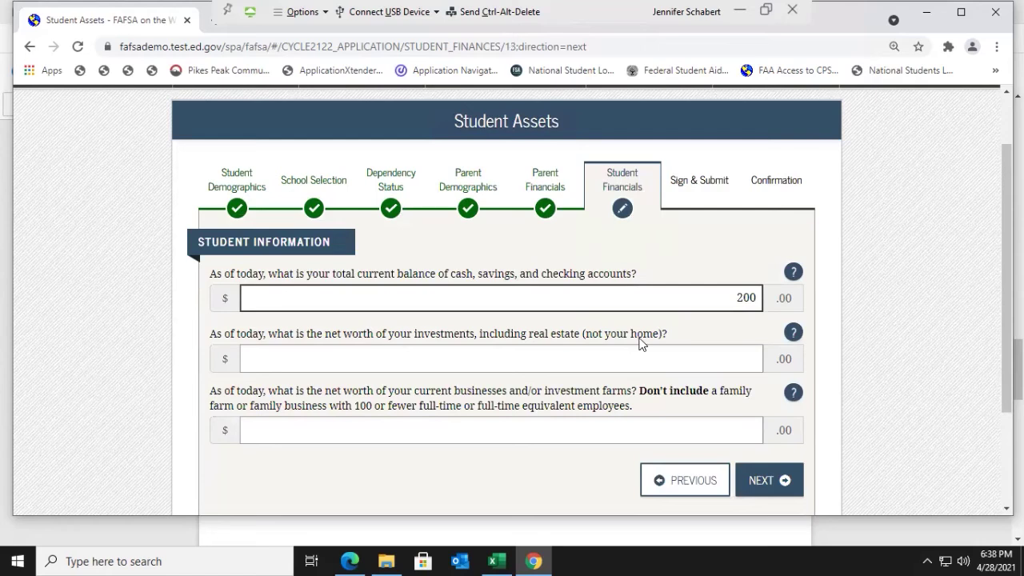
left_click(743, 361)
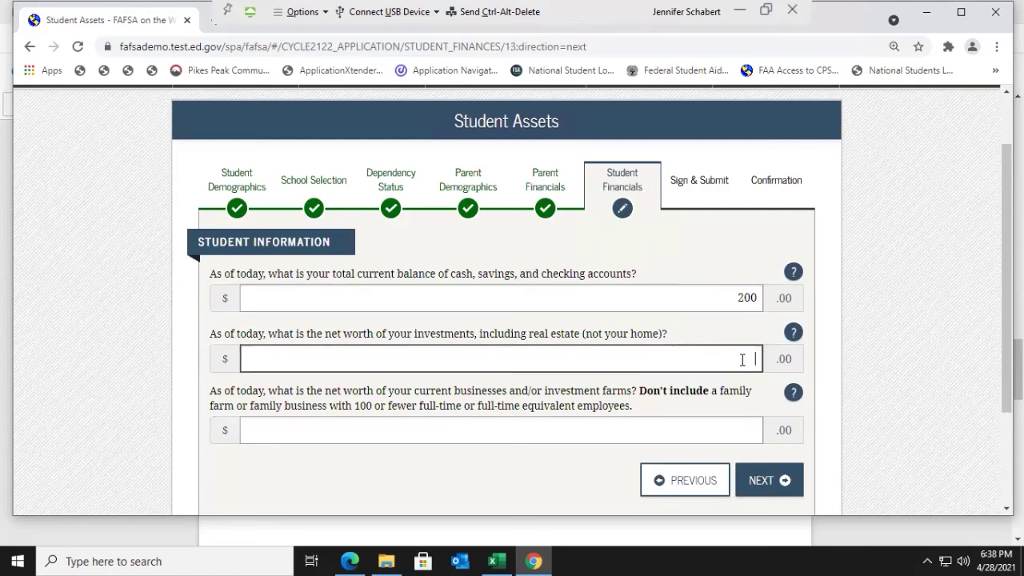
type("0")
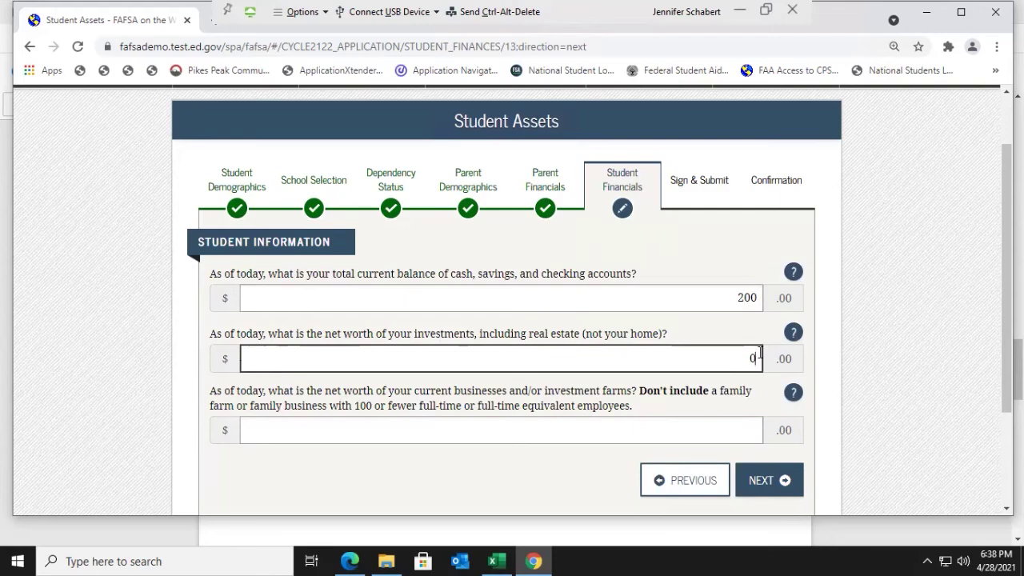
left_click(749, 428)
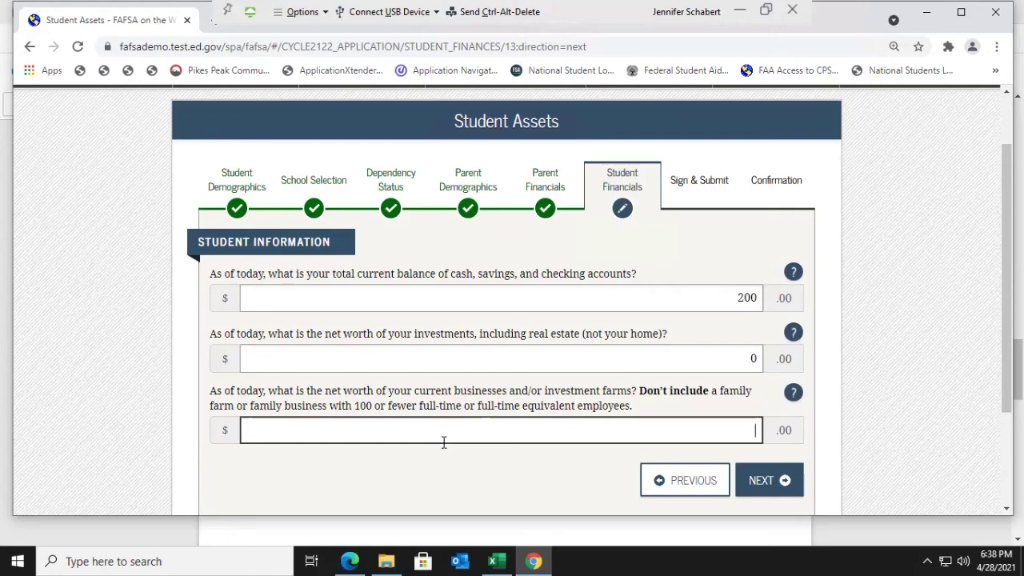
type("0")
left_click(769, 483)
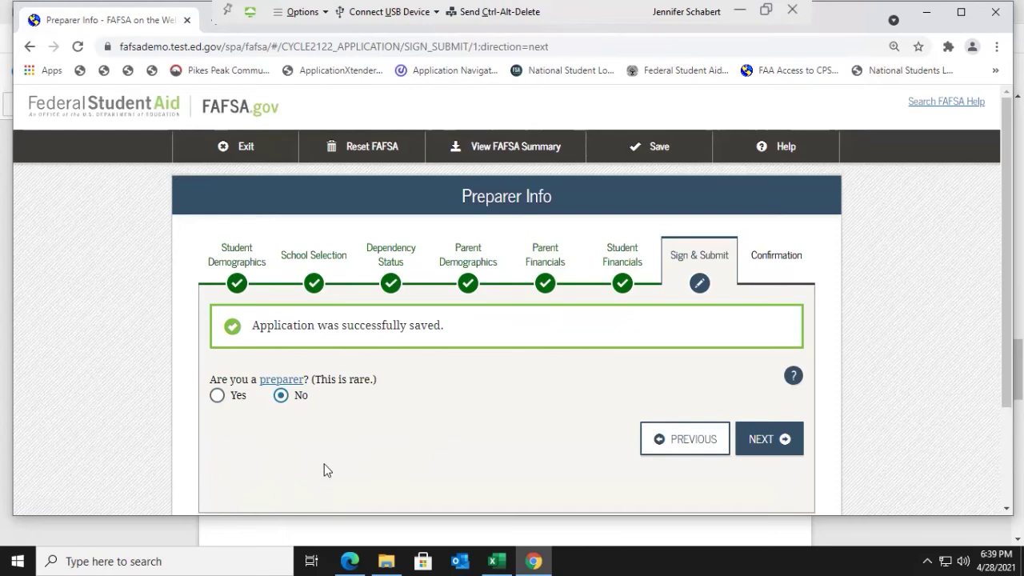
Step: Keep No for 'Are you a preparer?' and continue to the FAFSA Summary
left_click(280, 395)
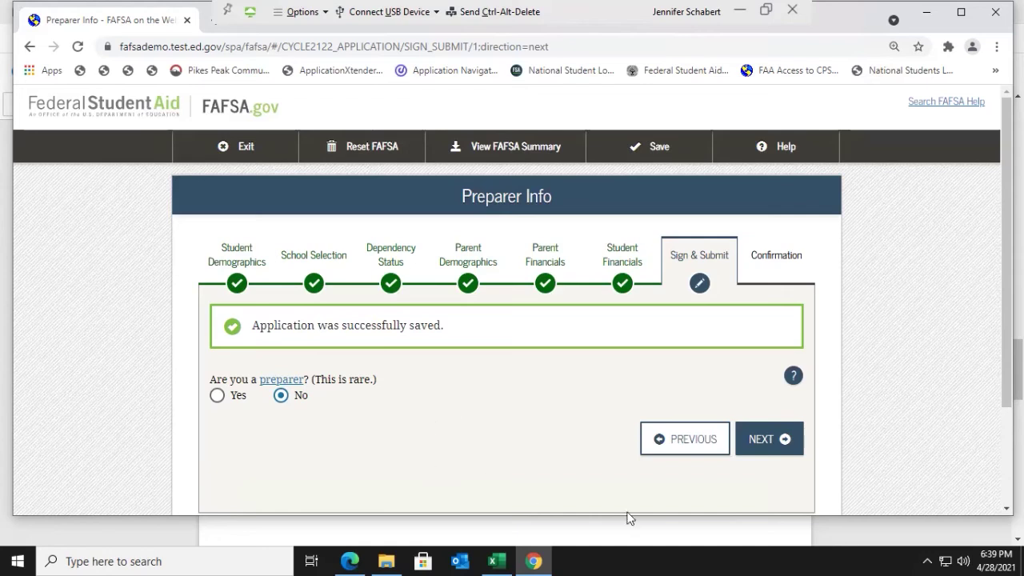
left_click(782, 453)
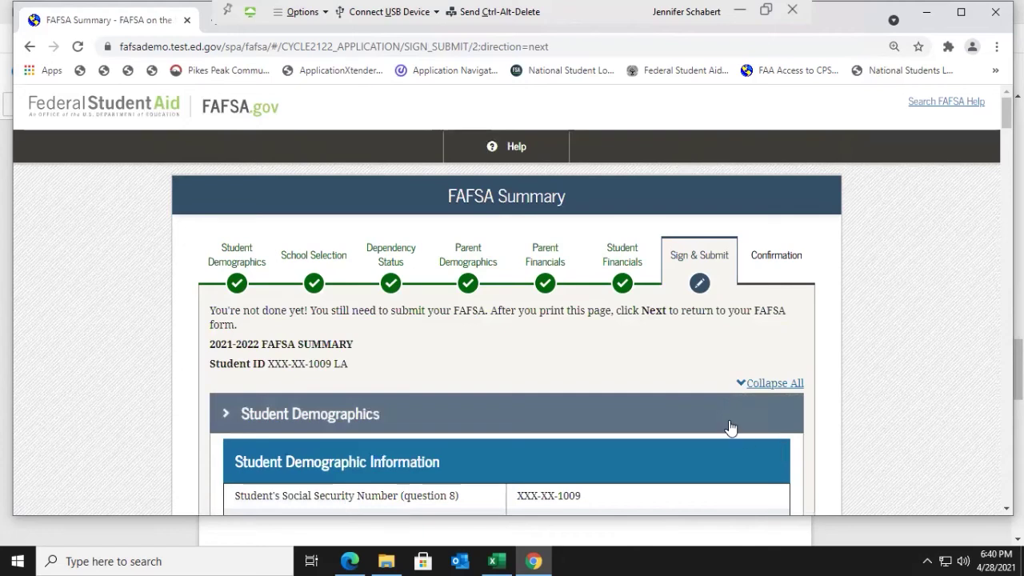
Step: Review the whole 2021-2022 FAFSA Summary down to the bottom and move on to signing
scroll(730, 428, "down", 3)
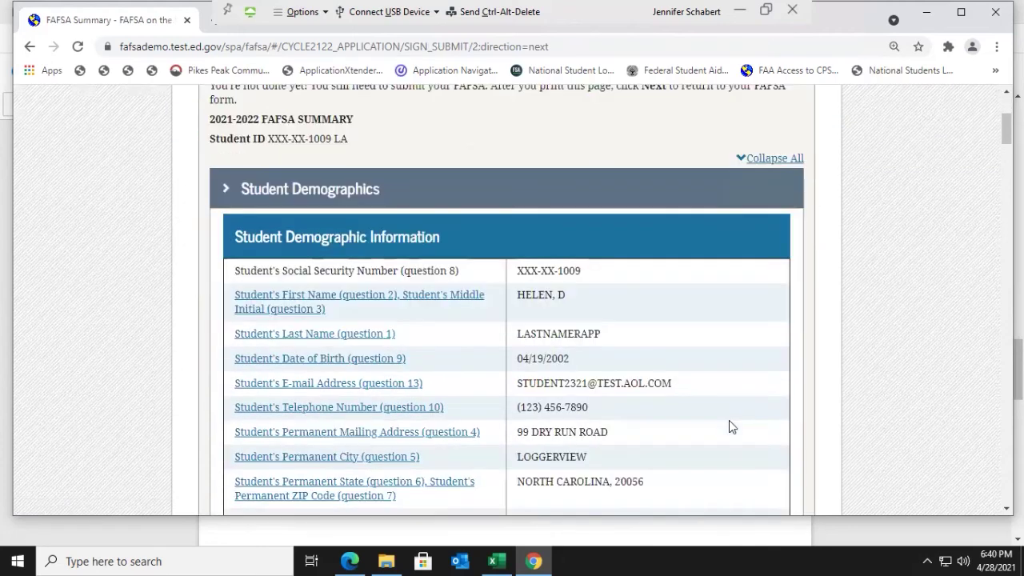
scroll(728, 423, "down", 1)
scroll(728, 424, "down", 1)
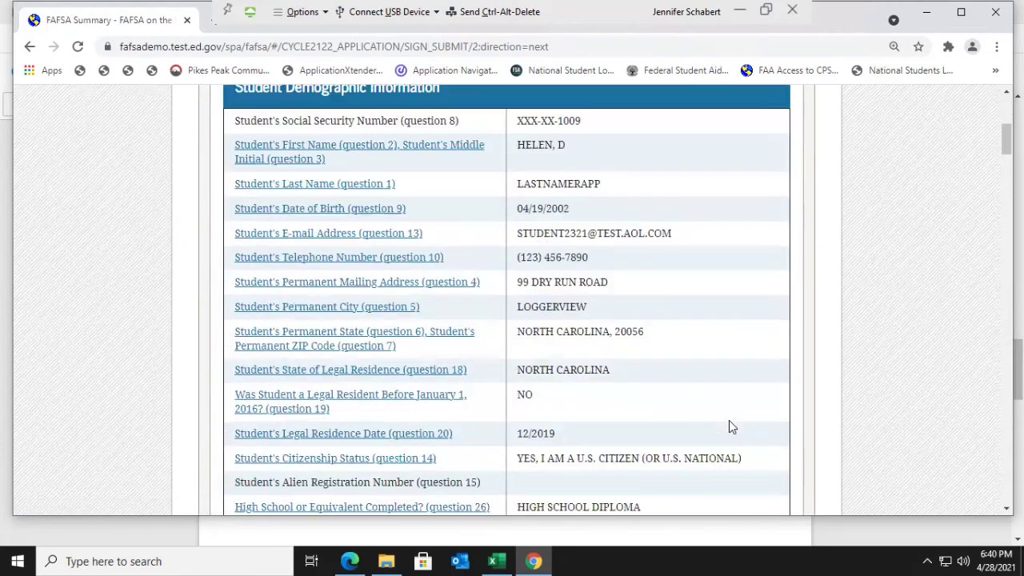
scroll(728, 426, "down", 2)
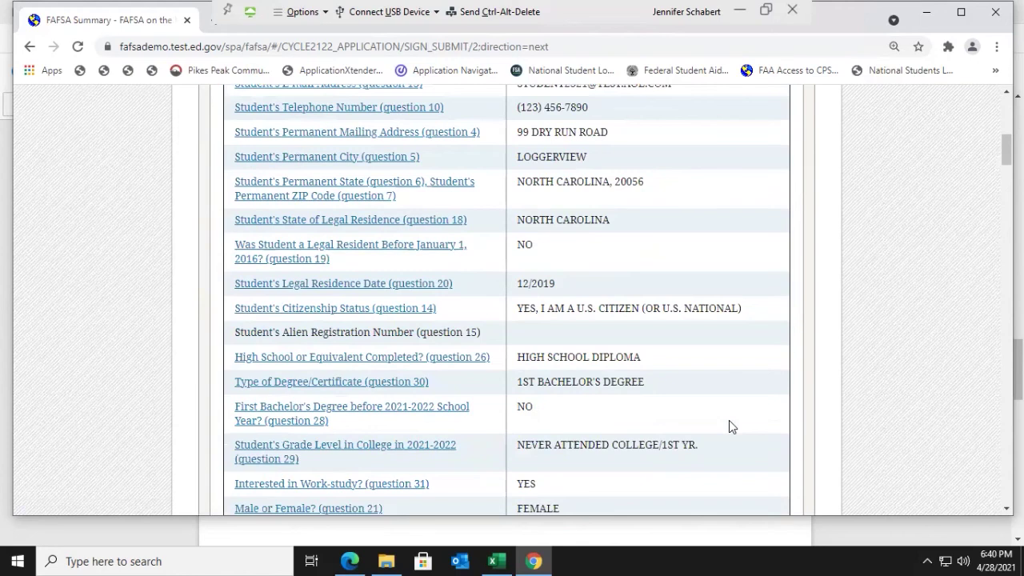
scroll(729, 426, "down", 1)
scroll(729, 426, "down", 2)
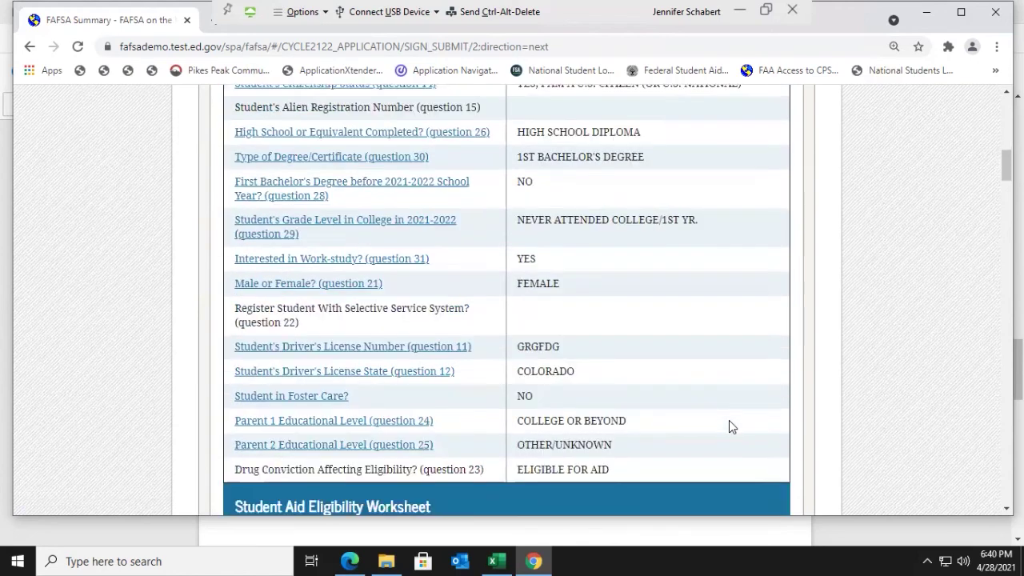
scroll(729, 426, "down", 1)
scroll(728, 426, "down", 3)
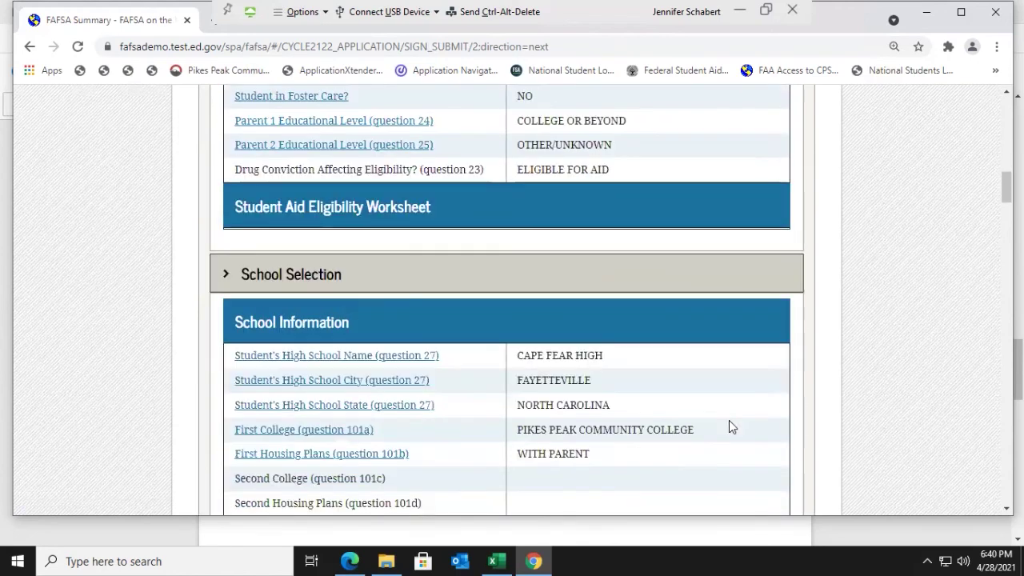
scroll(728, 427, "down", 2)
scroll(728, 426, "down", 5)
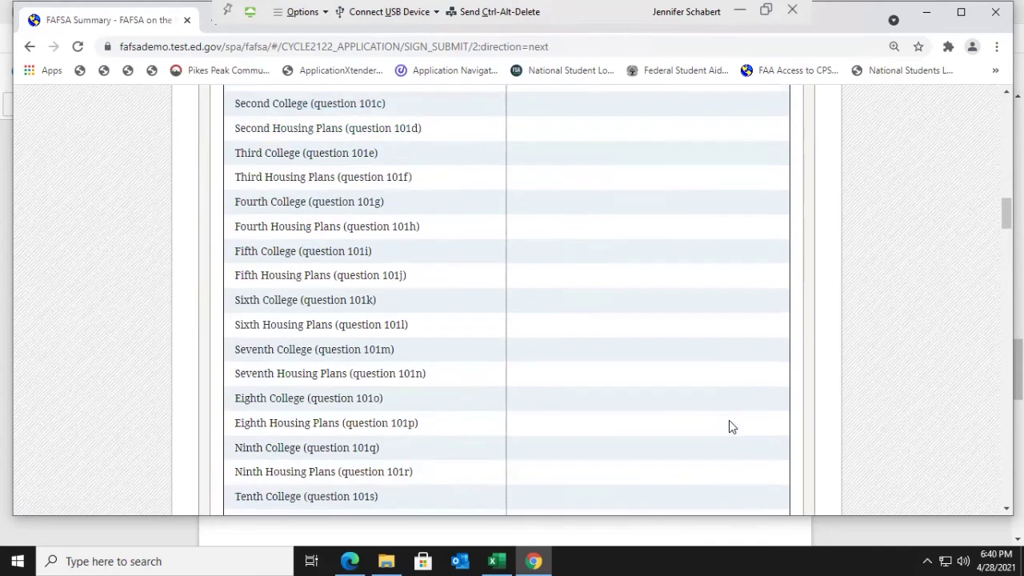
scroll(729, 421, "down", 3)
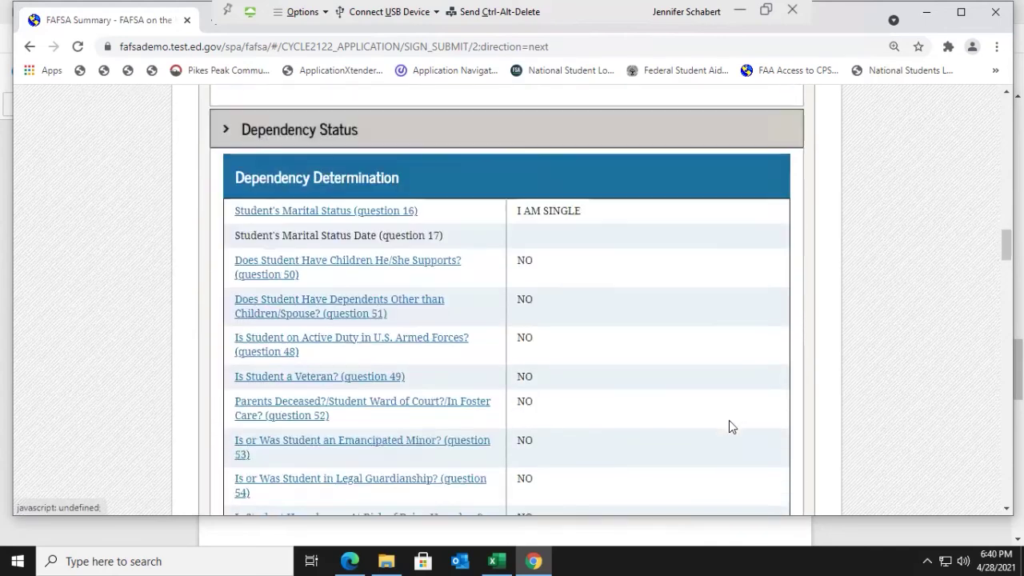
scroll(729, 421, "down", 3)
scroll(729, 426, "down", 5)
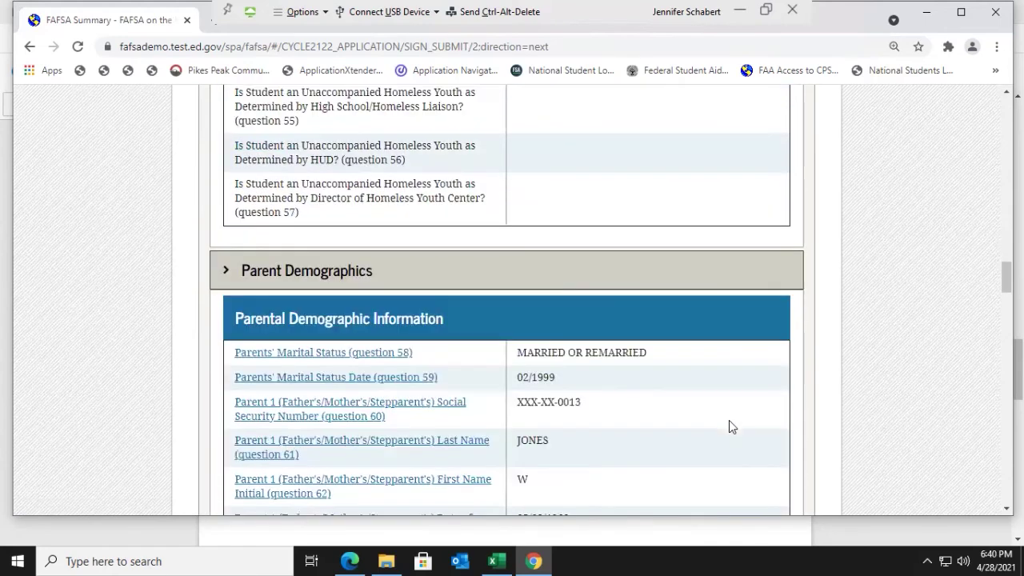
scroll(729, 426, "down", 5)
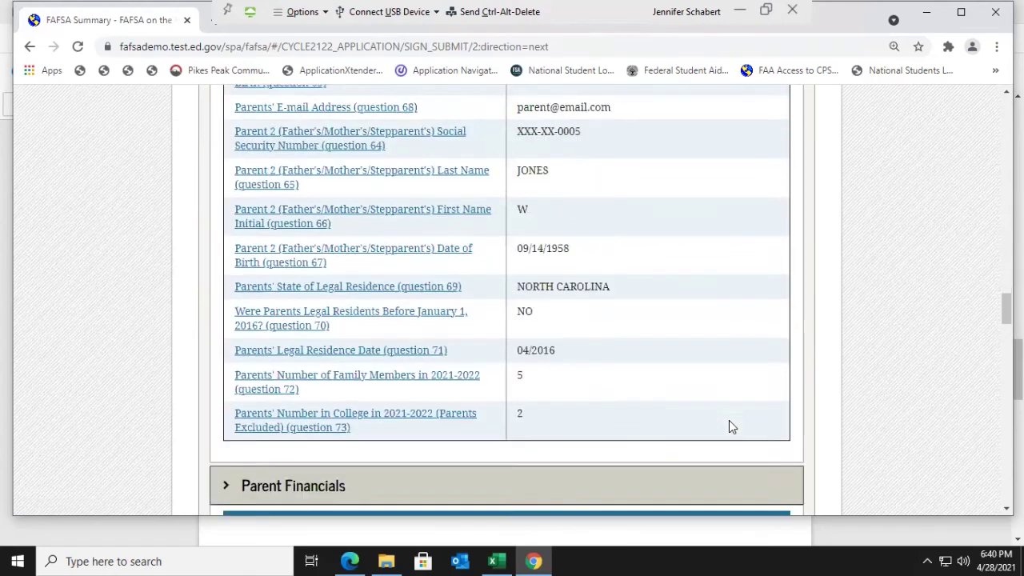
scroll(728, 426, "down", 5)
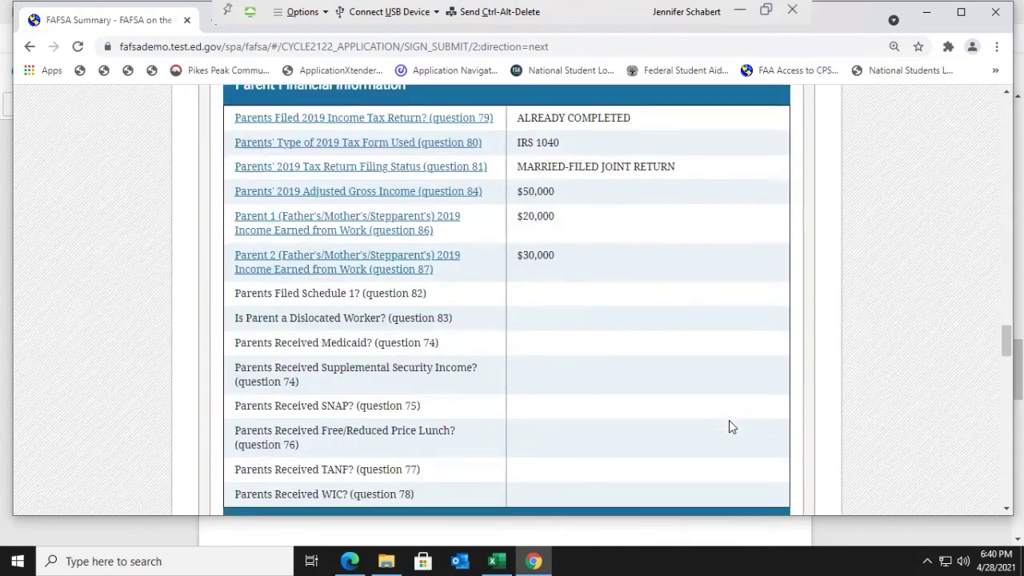
scroll(729, 427, "down", 3)
scroll(728, 421, "down", 5)
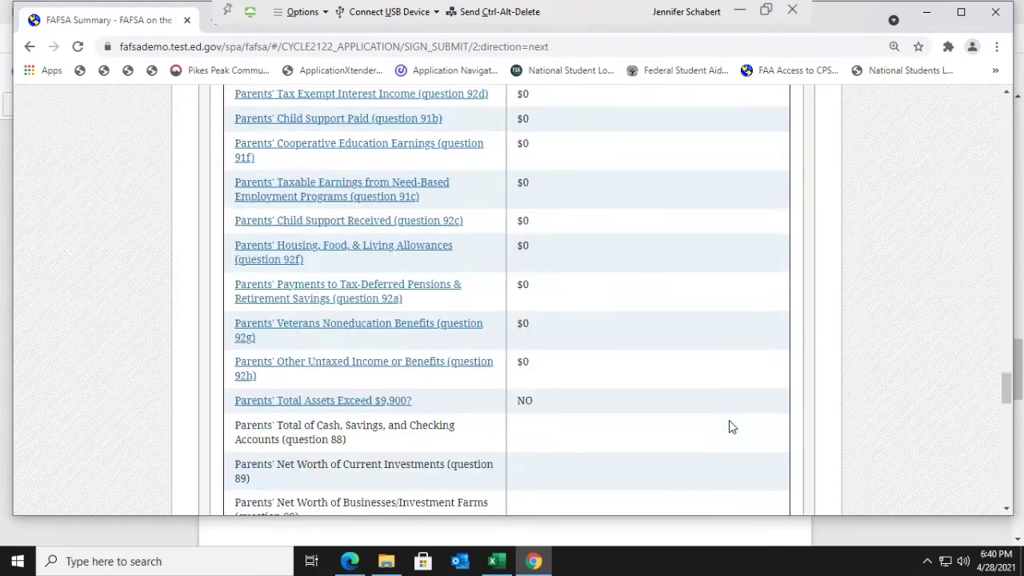
scroll(729, 421, "down", 6)
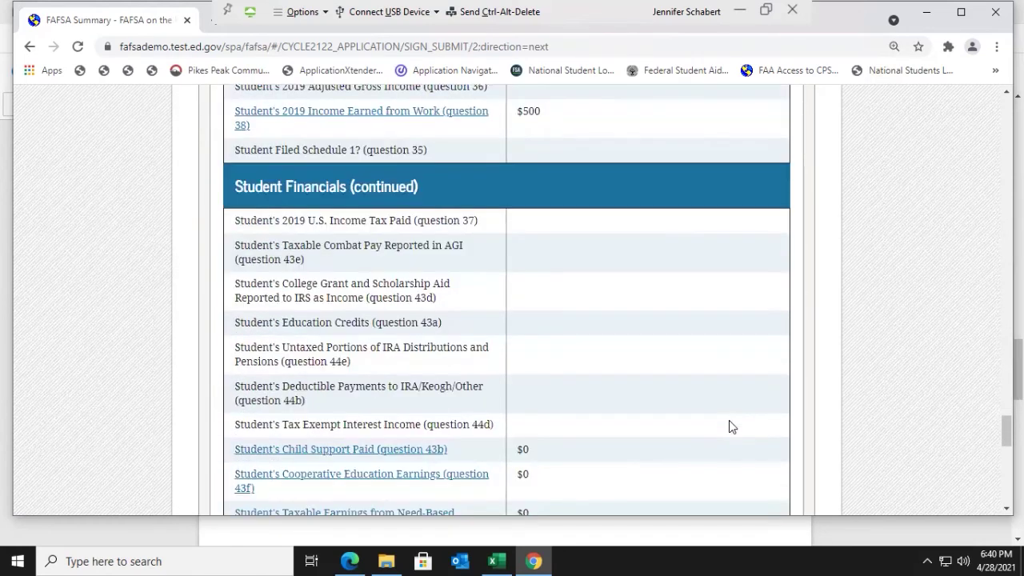
scroll(729, 426, "down", 2)
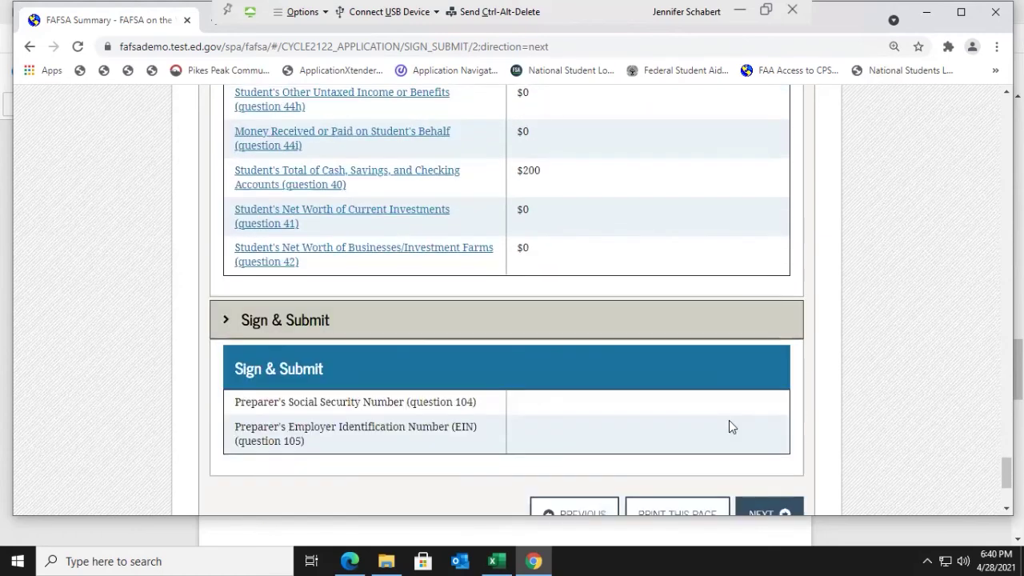
scroll(728, 425, "down", 1)
left_click(769, 453)
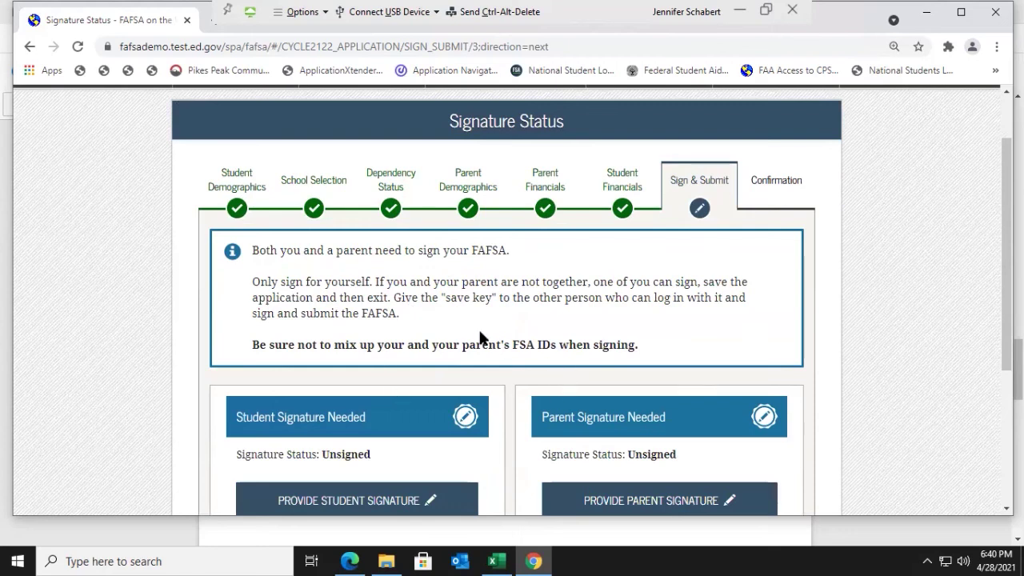
Step: Start the student's electronic signature from the Signature Status page
scroll(480, 335, "down", 1)
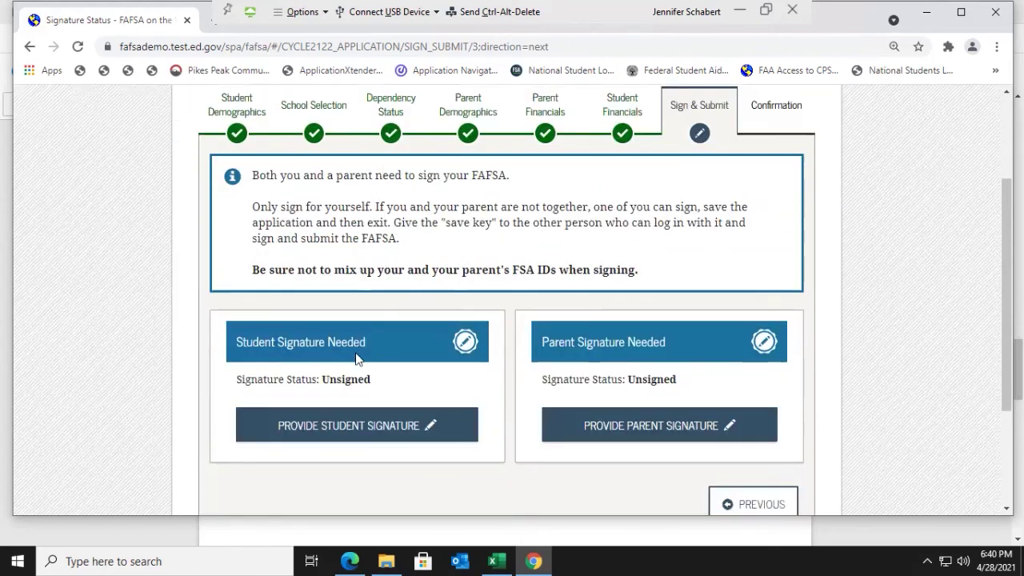
left_click(340, 425)
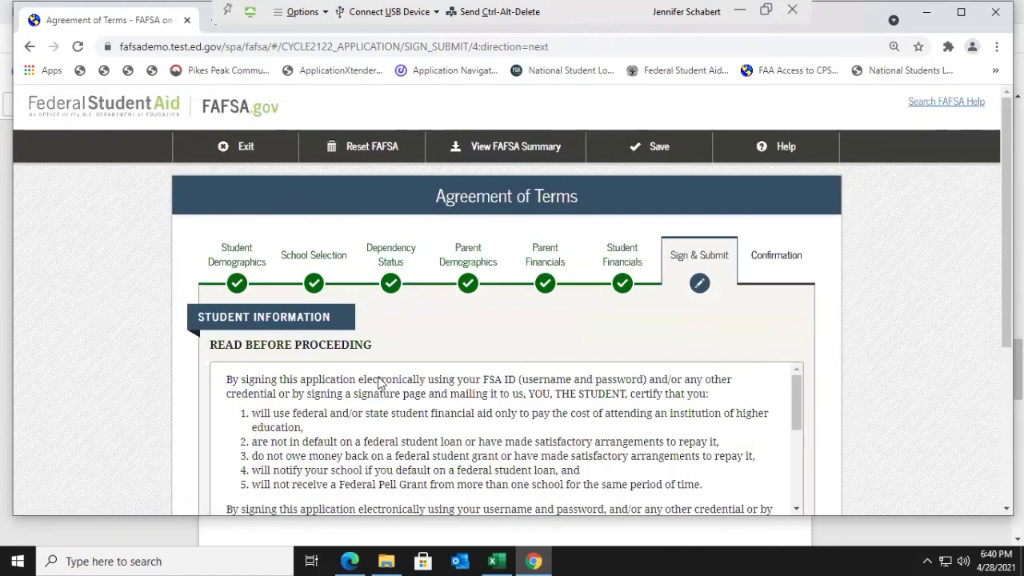
Step: Read through the student certification terms, choose Agree, and continue to signature options
scroll(381, 390, "down", 1)
scroll(382, 432, "up", 1)
scroll(666, 361, "down", 1)
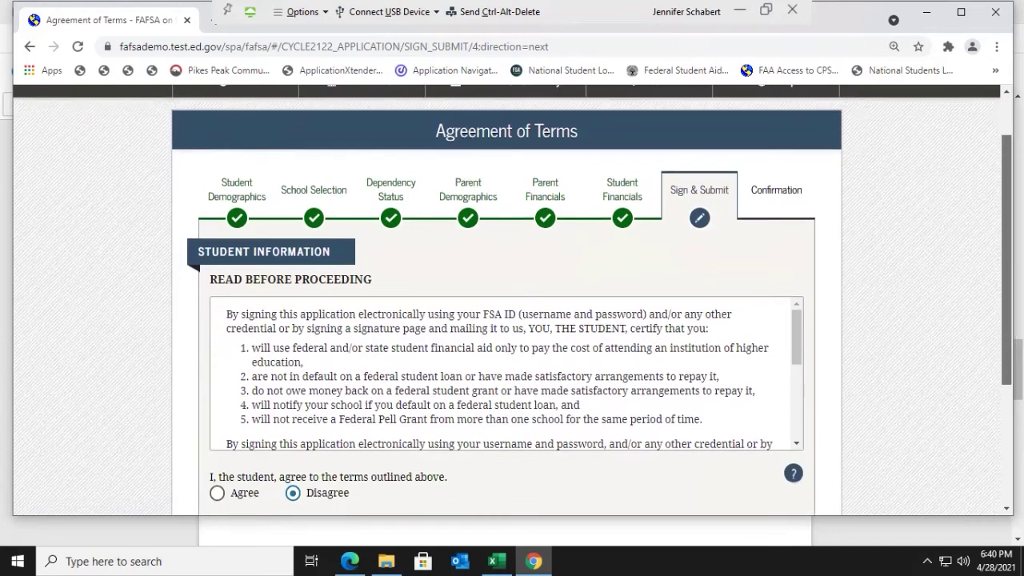
scroll(512, 305, "down", 1)
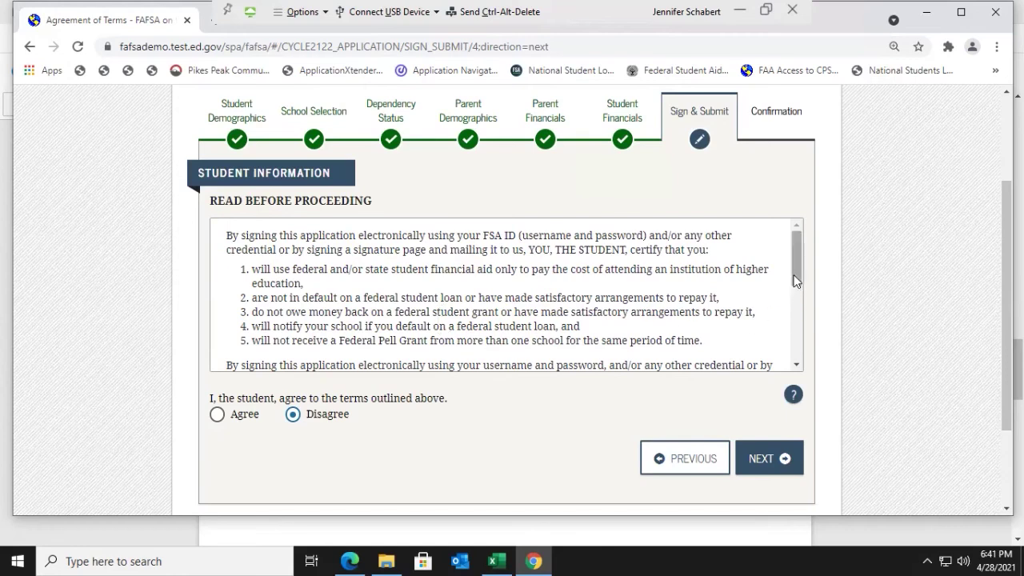
left_click_drag(796, 278, 795, 364)
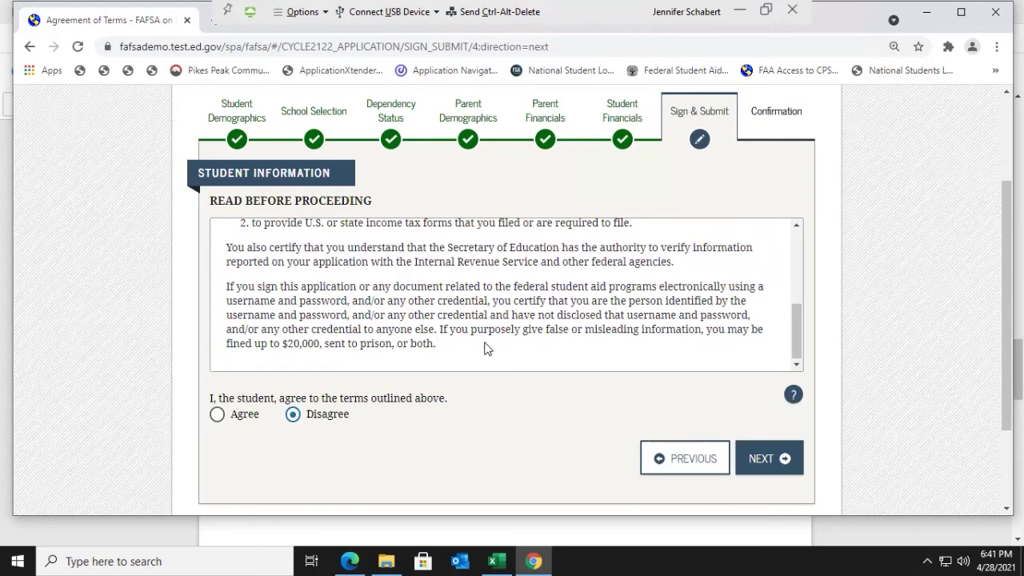
left_click(217, 414)
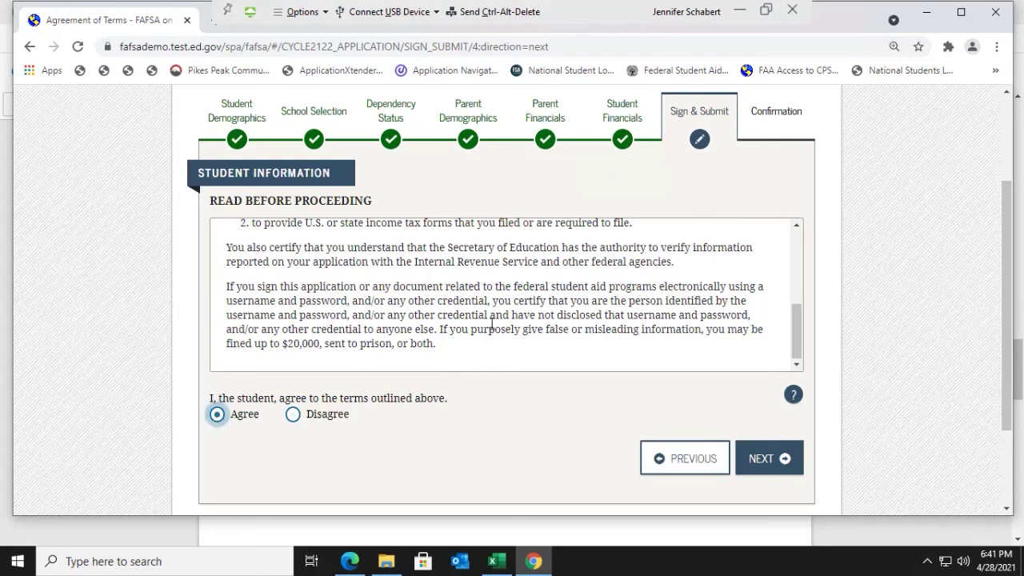
left_click(764, 468)
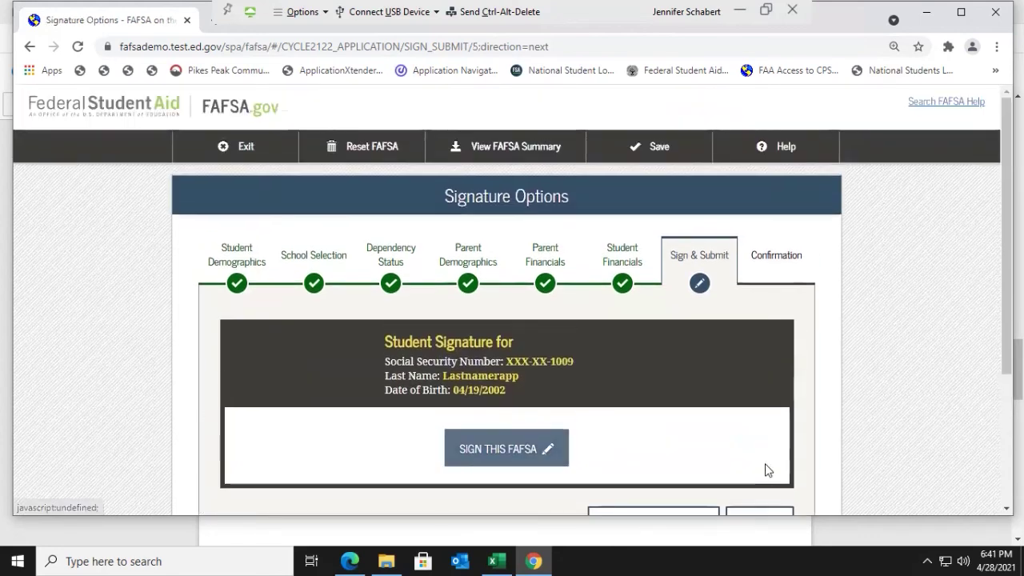
Step: Sign the FAFSA electronically as the student, then begin the parent signature from Signature Status
scroll(352, 417, "down", 1)
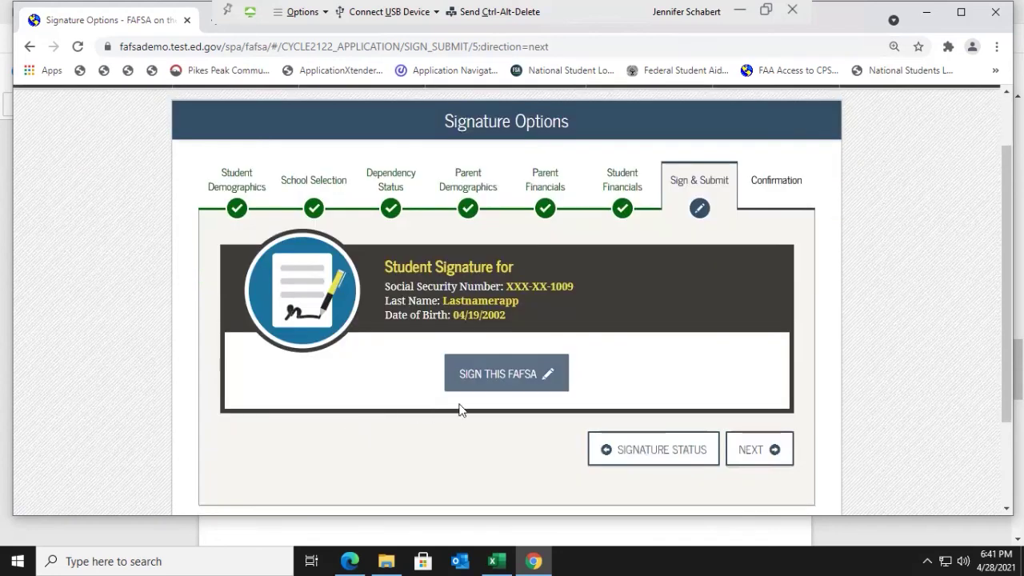
left_click(495, 381)
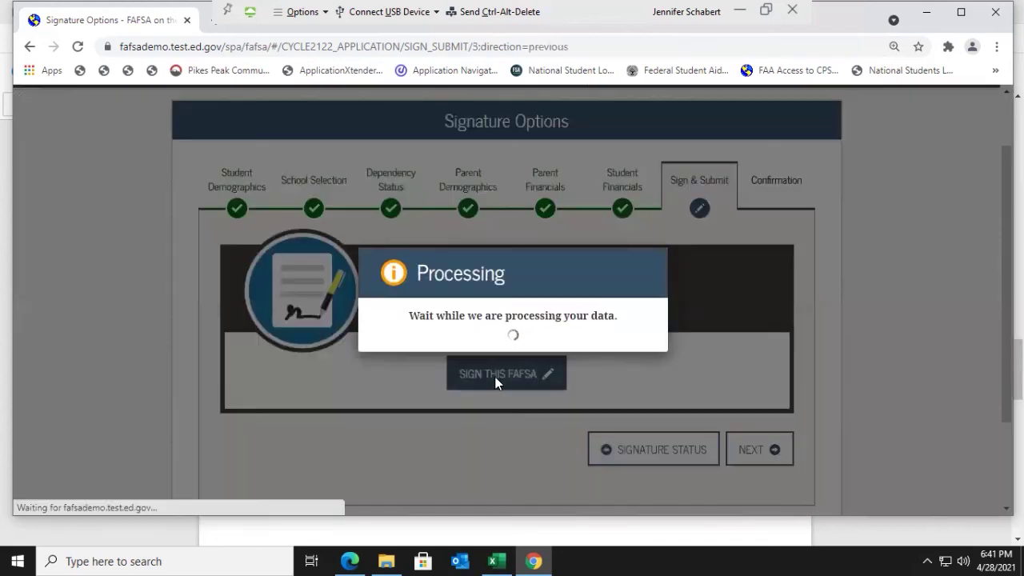
scroll(427, 372, "down", 2)
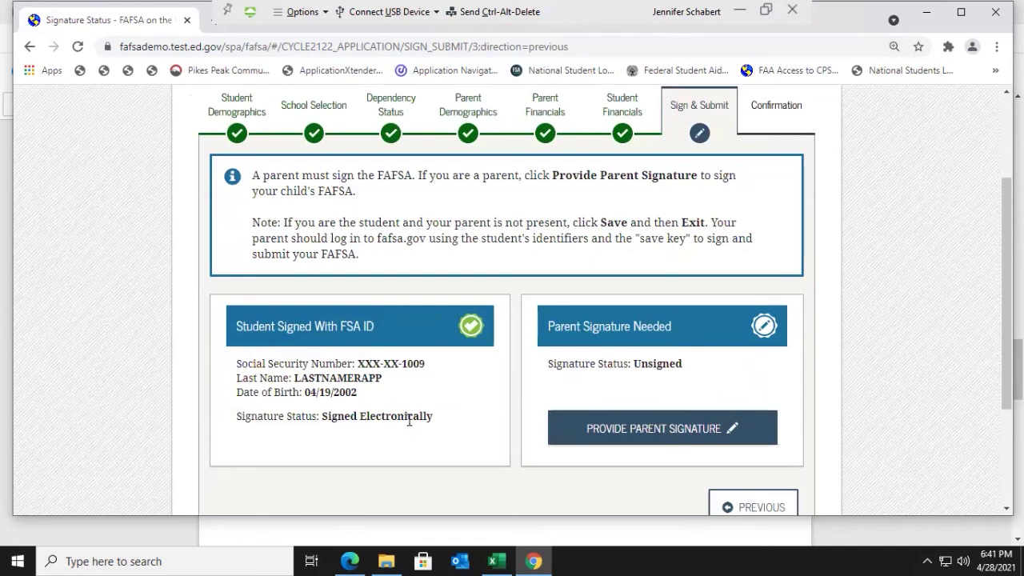
scroll(412, 420, "down", 1)
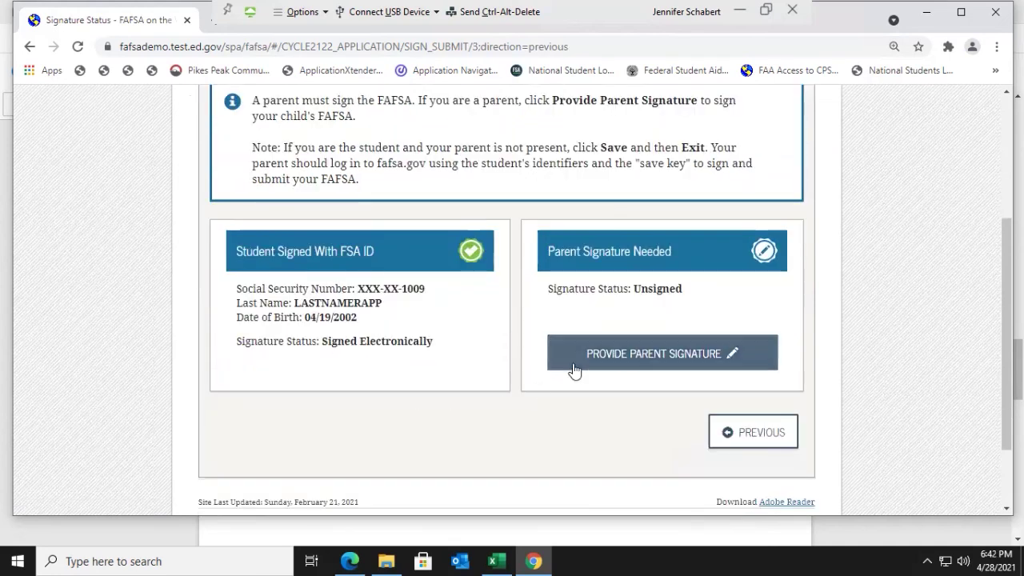
left_click(690, 360)
Step: On the Which Parent Signs page, choose Sign as Parent 1
scroll(752, 400, "down", 2)
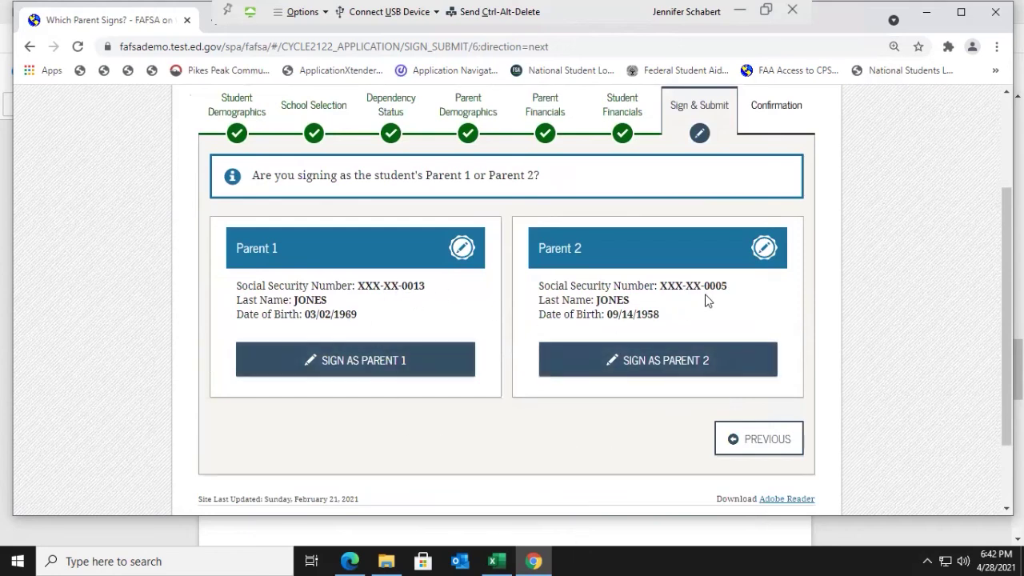
left_click(439, 373)
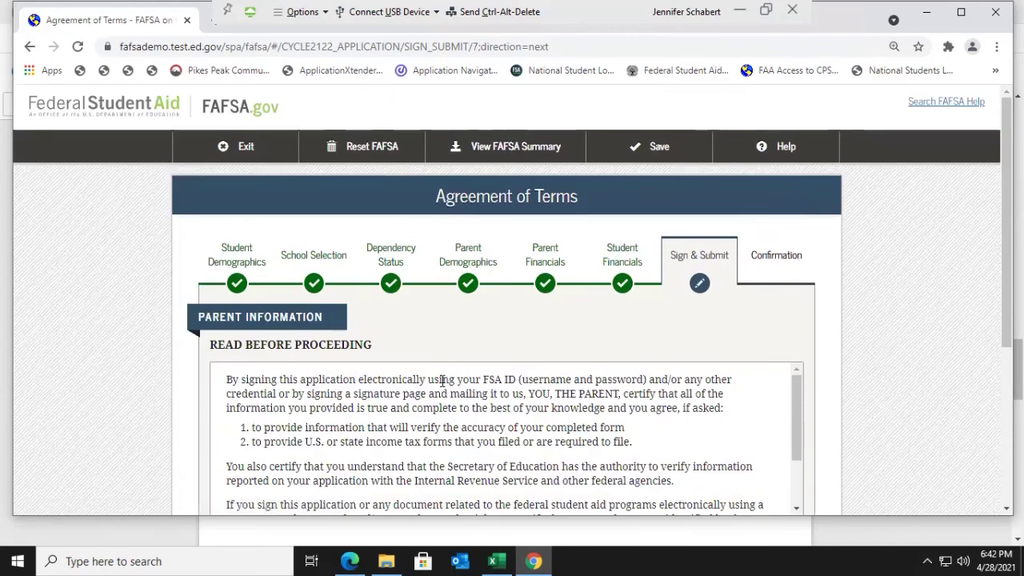
Step: Agree to the parent Agreement of Terms and continue to the parent FSA ID signature page
scroll(442, 381, "down", 1)
scroll(500, 439, "up", 1)
scroll(231, 231, "down", 2)
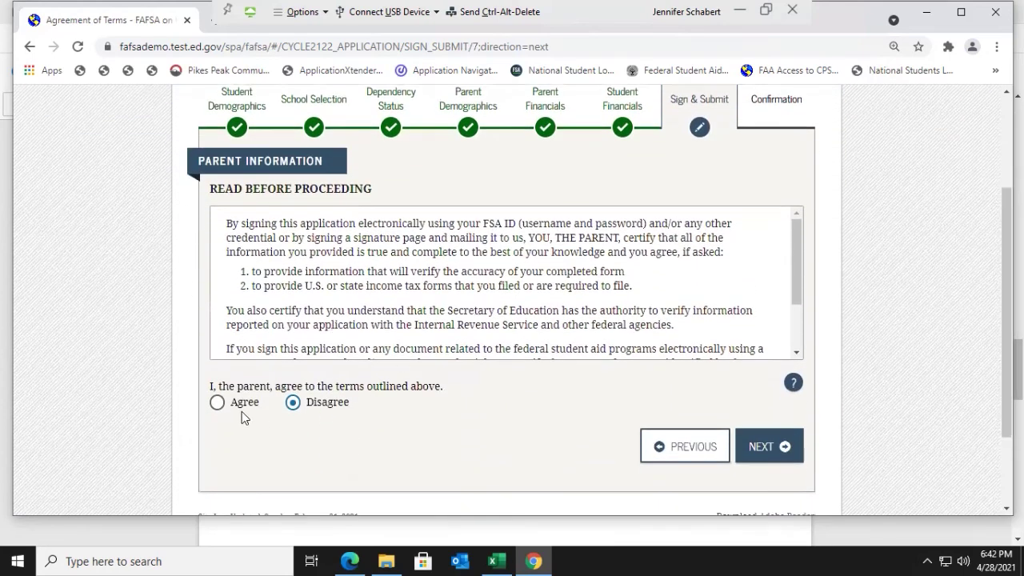
left_click(216, 402)
left_click(768, 464)
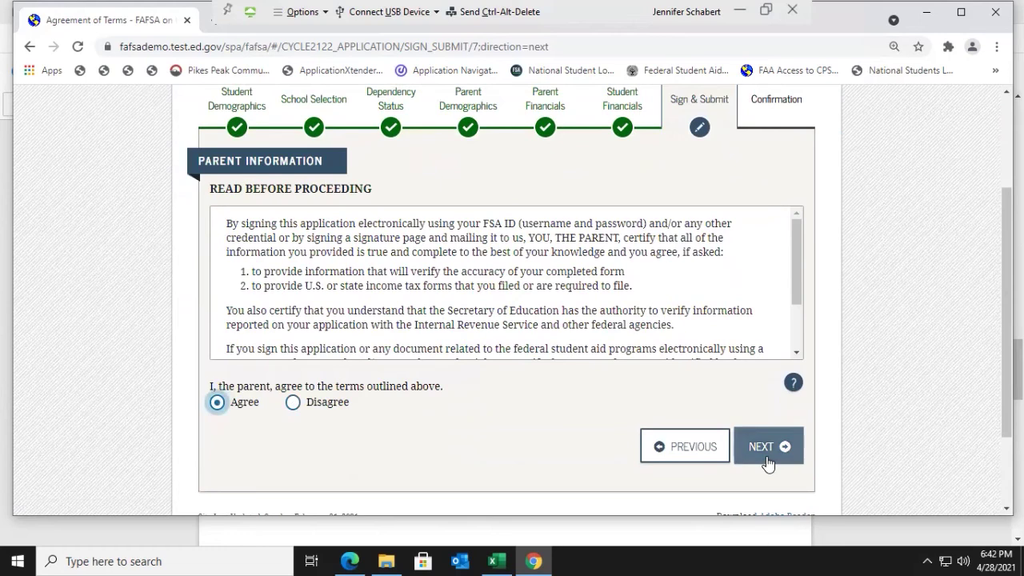
scroll(520, 489, "down", 3)
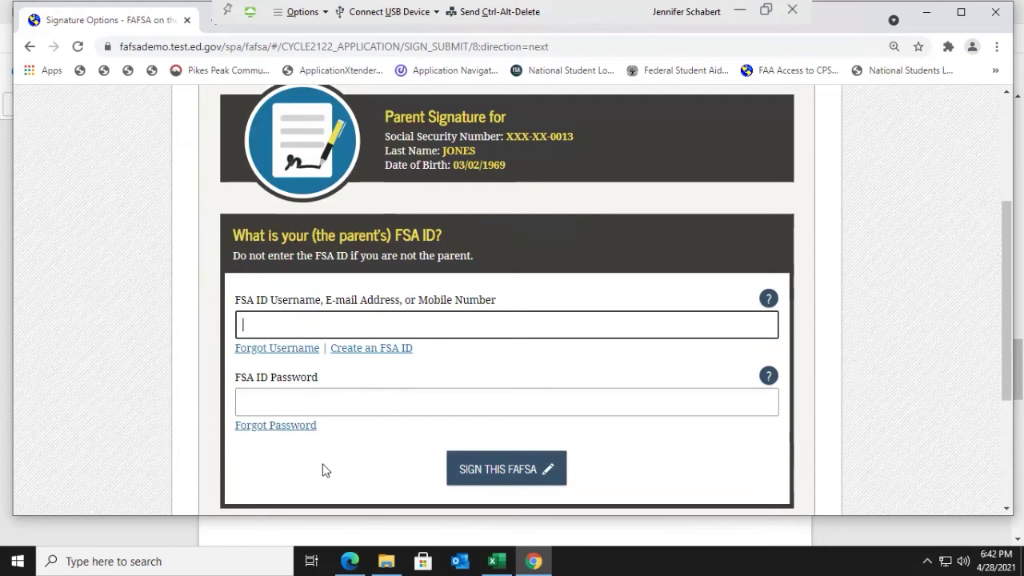
Step: Under other signing options, choose Print A Signature Page for the parent and confirm
scroll(324, 470, "down", 2)
scroll(325, 458, "up", 1)
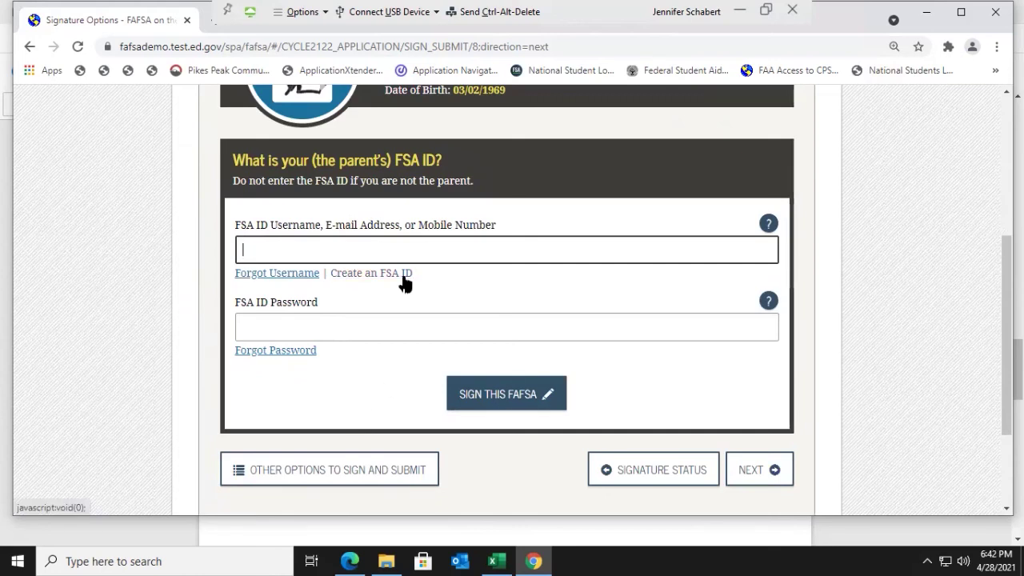
left_click(387, 471)
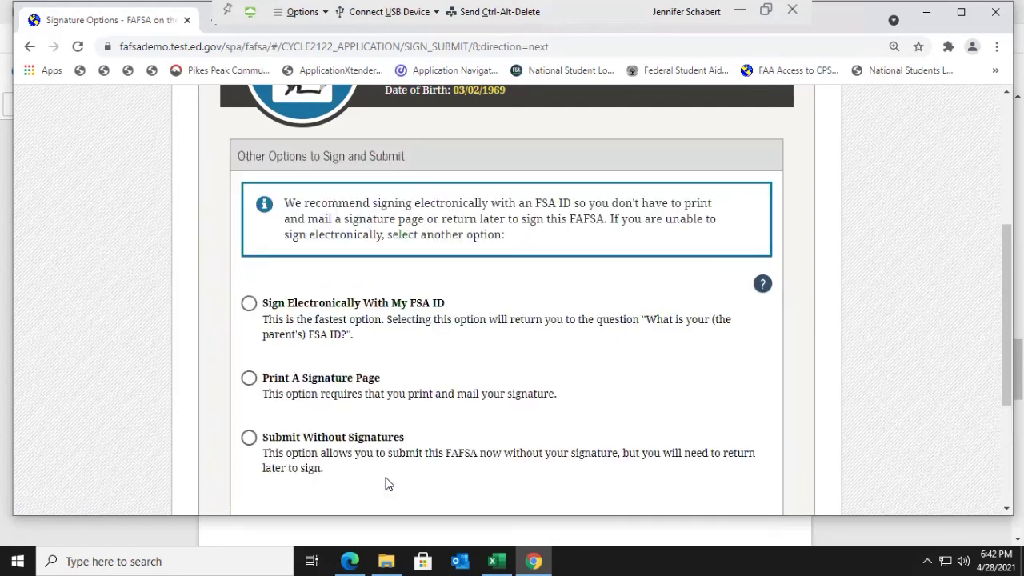
left_click(251, 379)
scroll(403, 398, "down", 1)
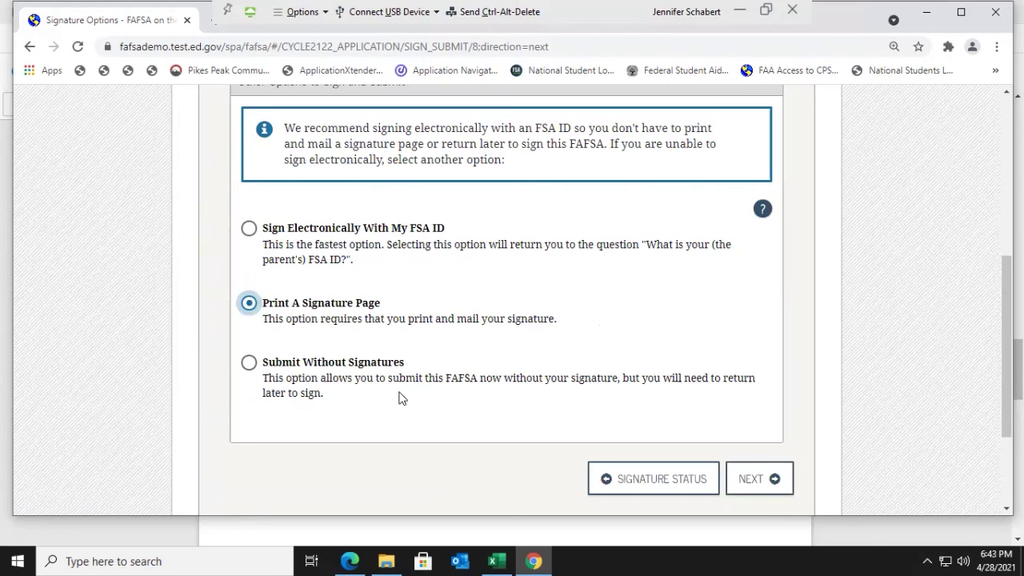
left_click(770, 488)
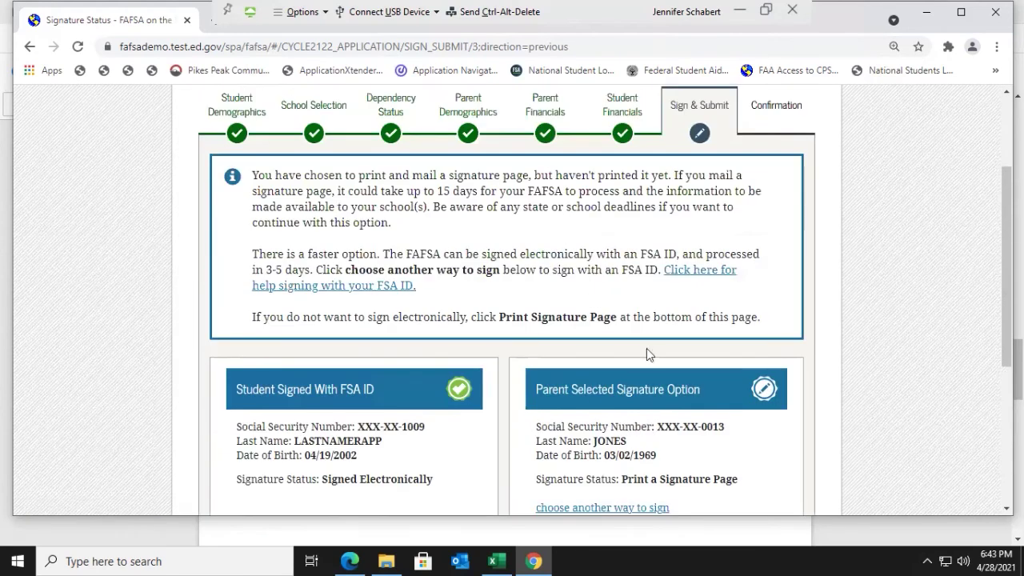
scroll(655, 427, "down", 1)
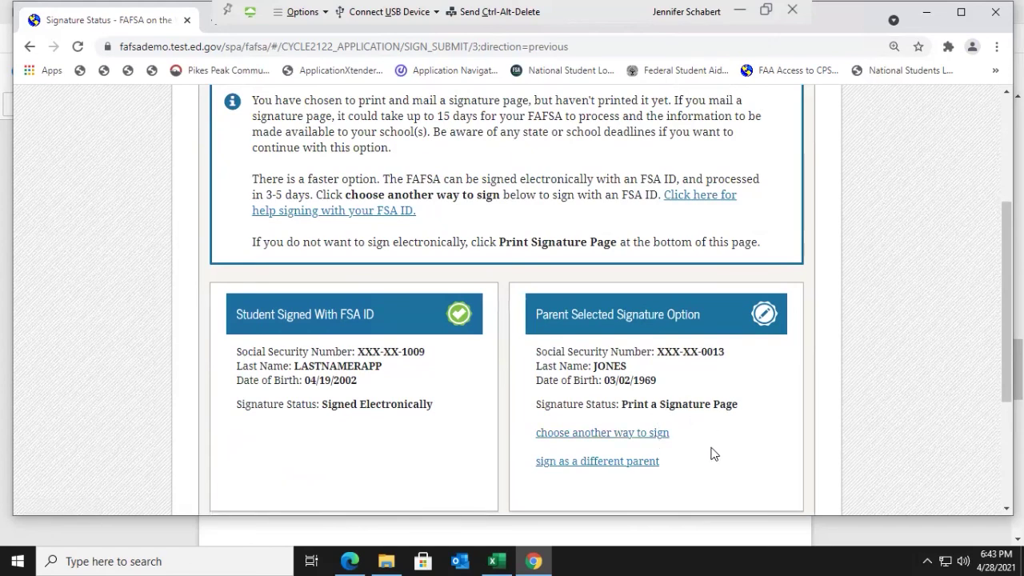
scroll(712, 453, "down", 1)
scroll(706, 409, "down", 1)
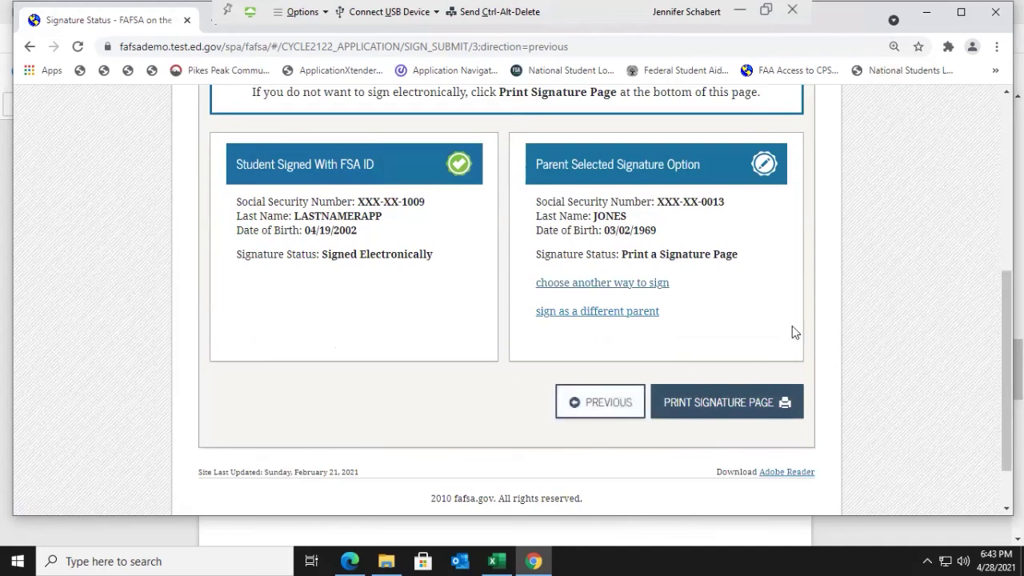
Step: Open the printable 2021–2022 parent signature page and review it
left_click(702, 403)
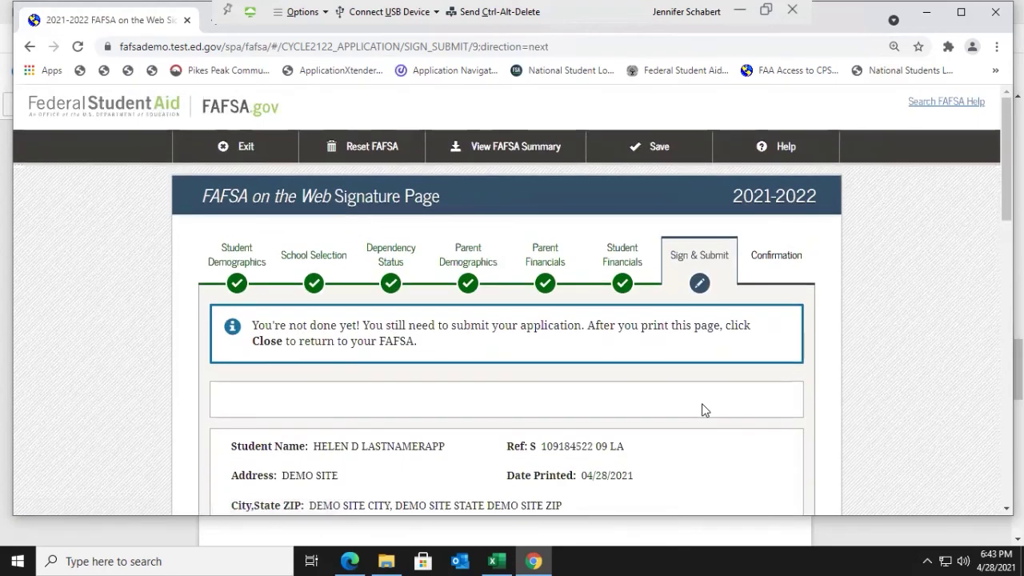
scroll(701, 403, "down", 10)
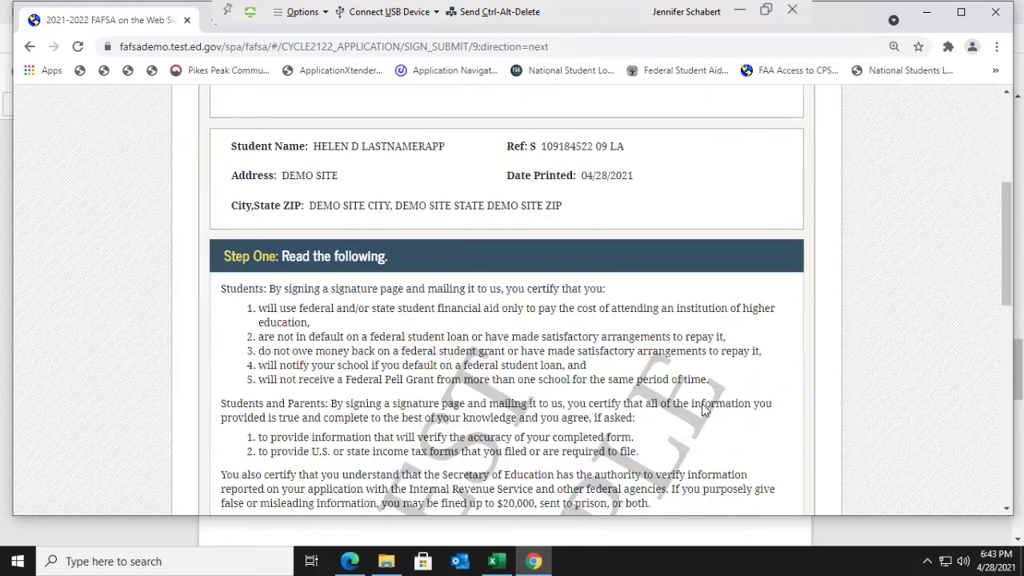
scroll(703, 404, "down", 4)
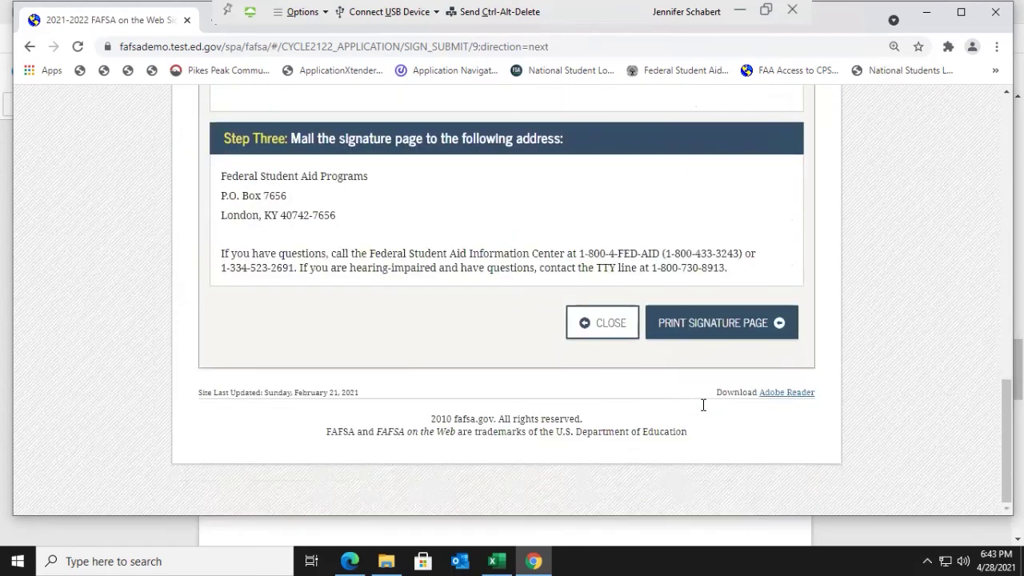
scroll(735, 329, "up", 1)
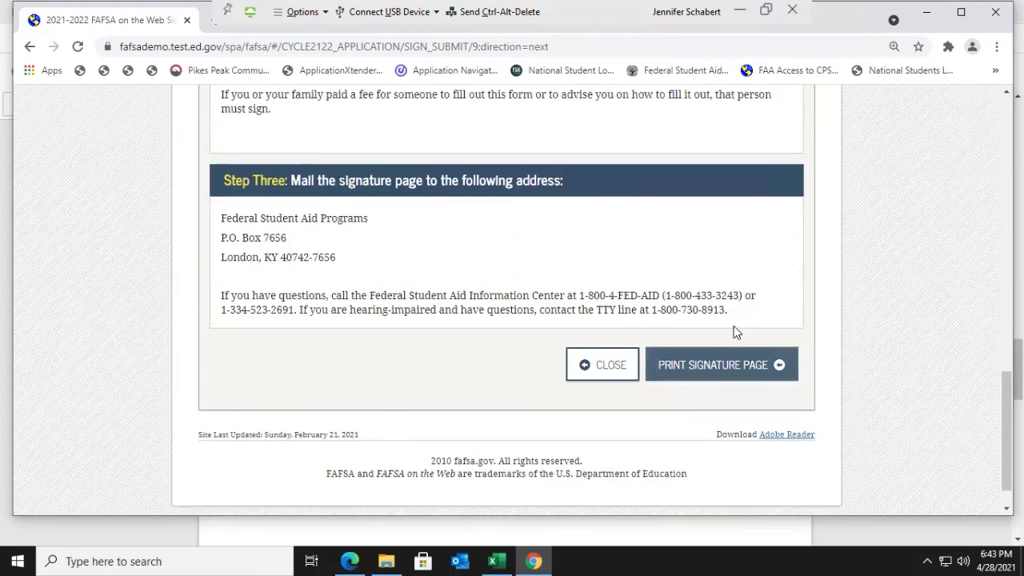
Step: Bring up the print dialog for the signature page, then cancel printing
left_click(733, 366)
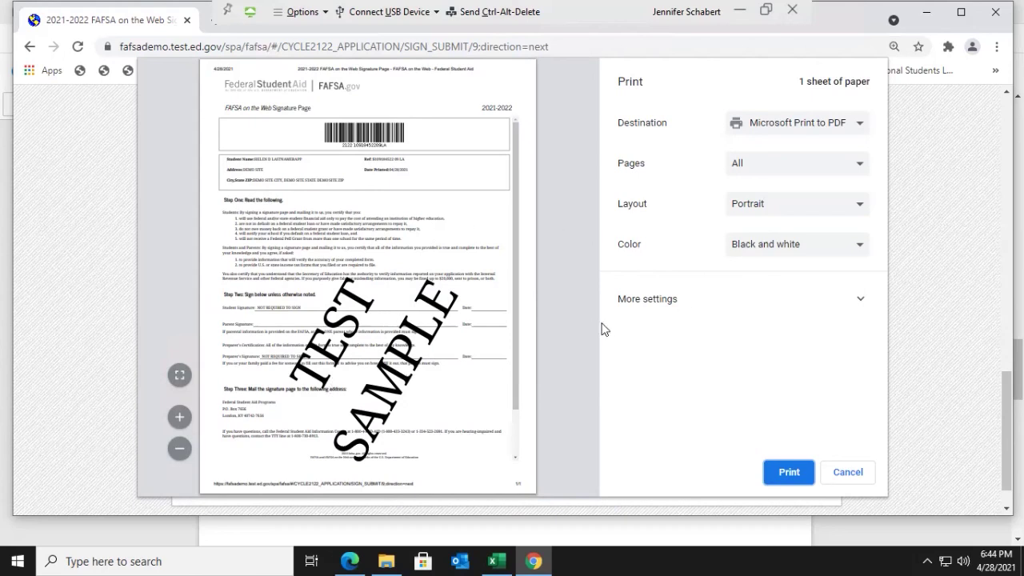
left_click(845, 477)
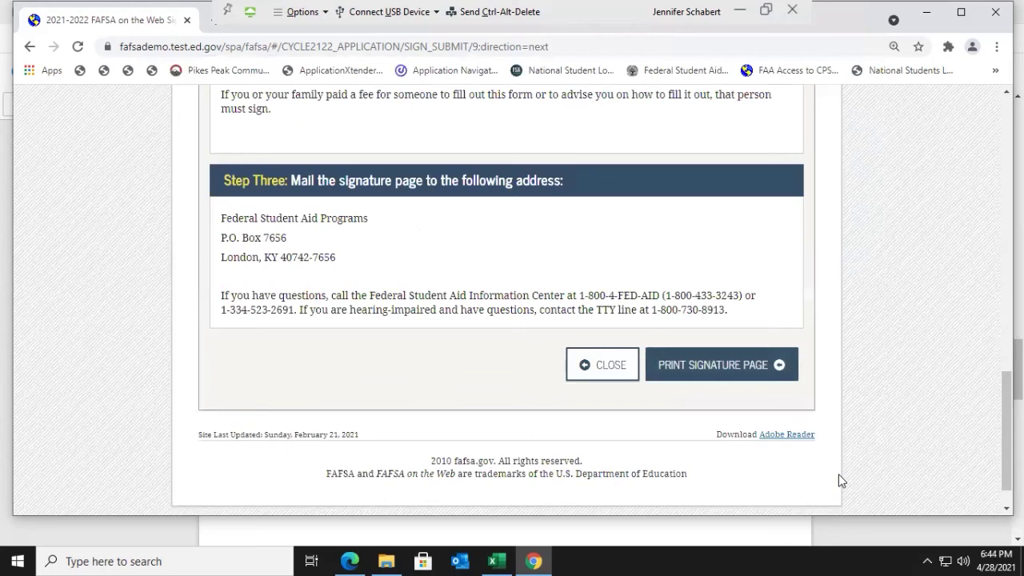
scroll(594, 448, "up", 2)
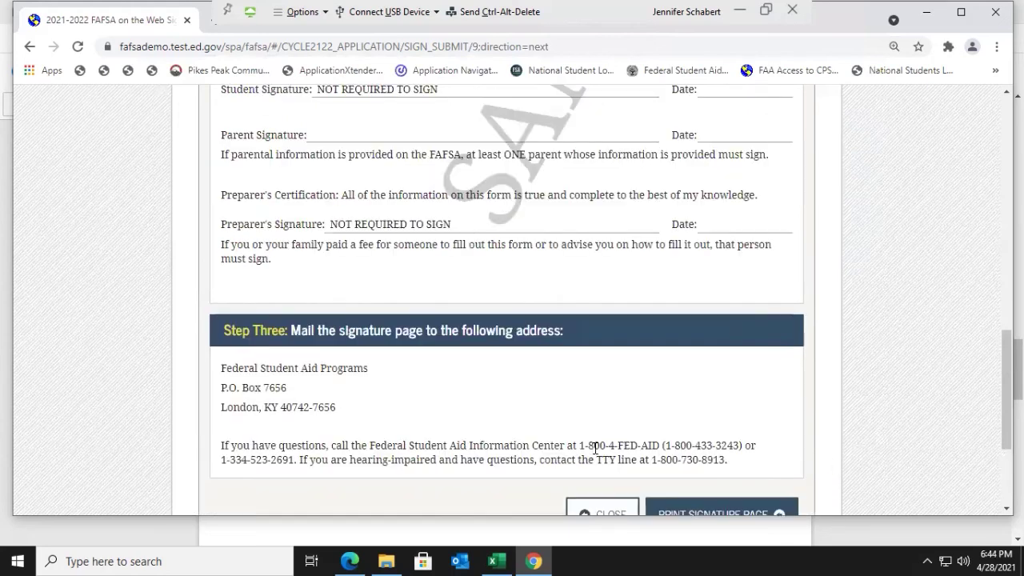
scroll(594, 448, "down", 2)
Step: Close the signature page back to Signature Status, then switch to the sample Confirmation Page PDF
left_click(610, 361)
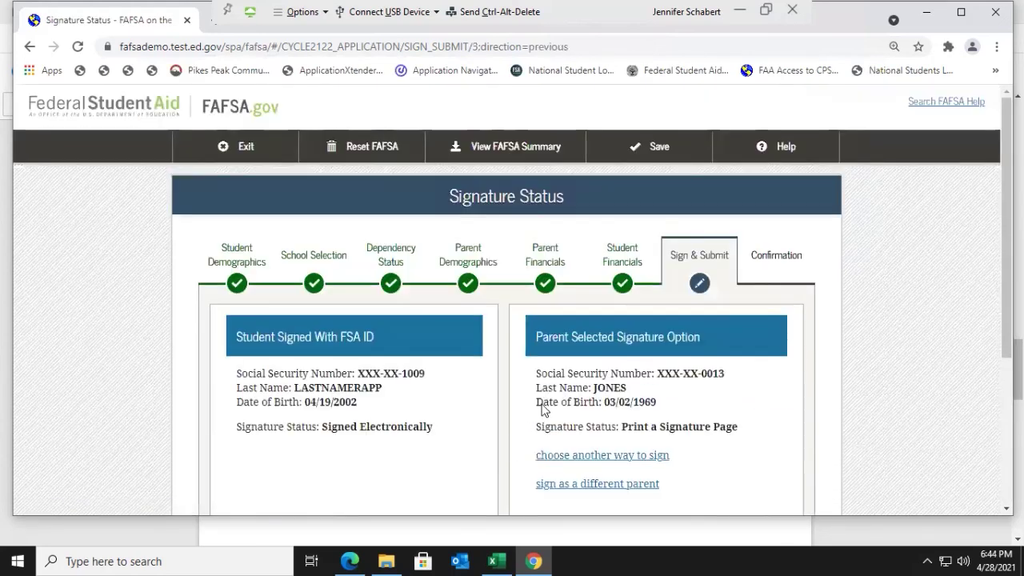
scroll(422, 432, "down", 1)
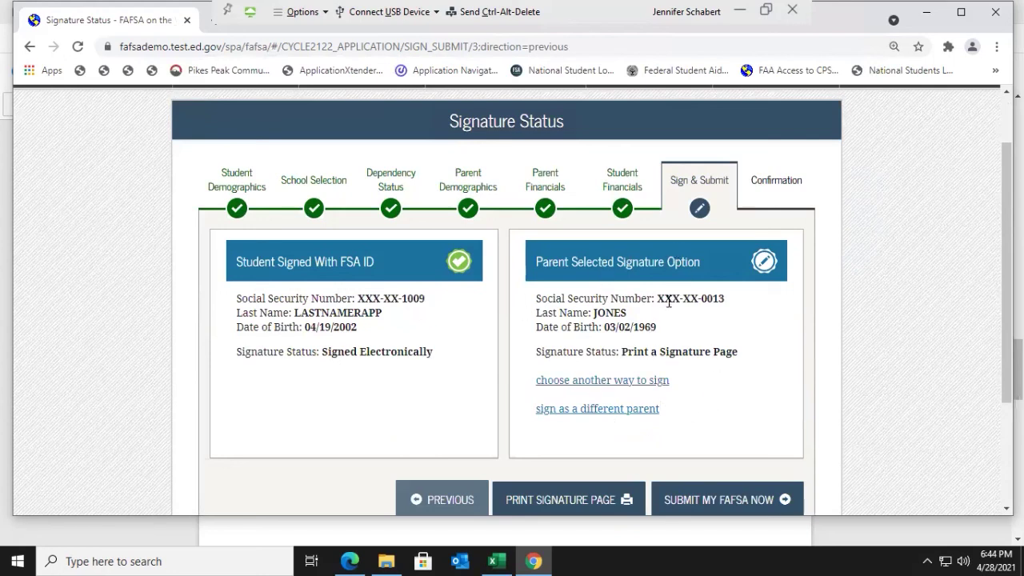
scroll(665, 309, "down", 2)
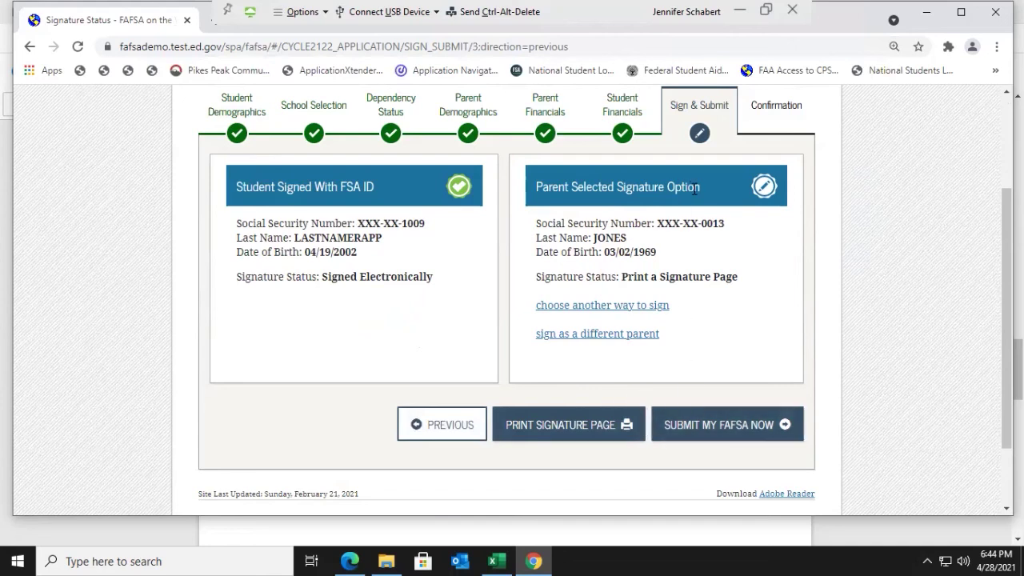
key("alt+Tab")
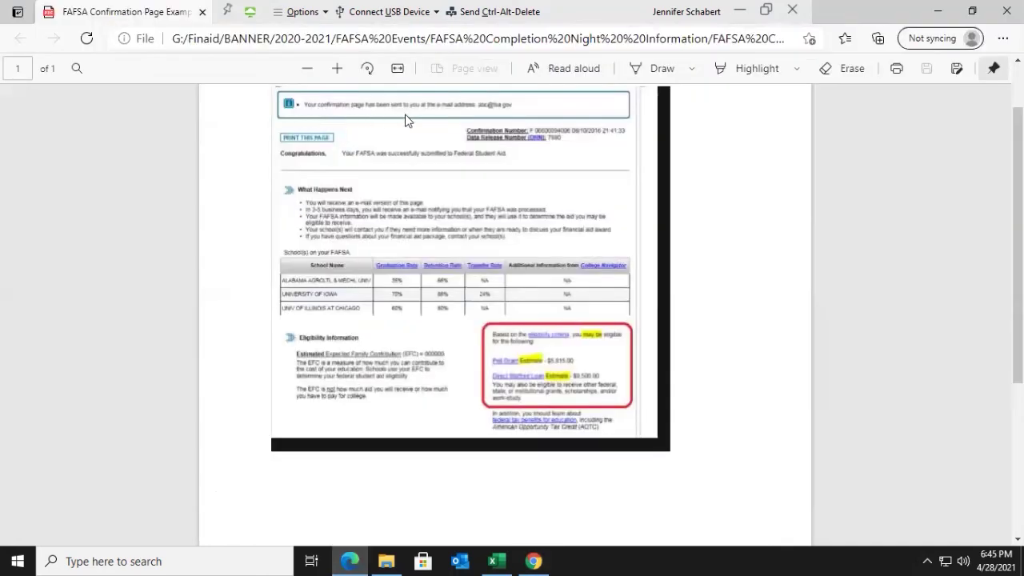